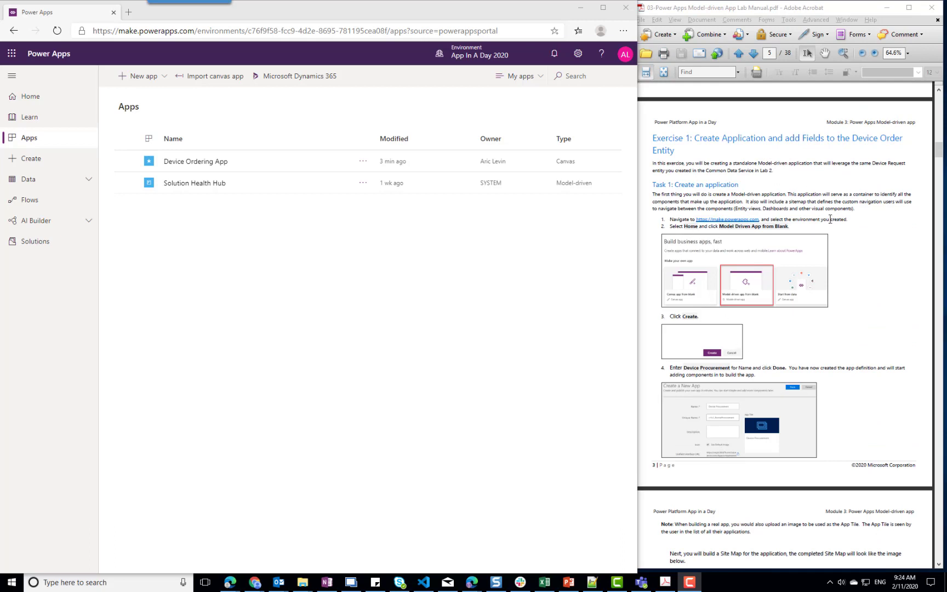
# Start creating a new model-driven app inside the App In A Day solution.
pyautogui.click(36, 246)
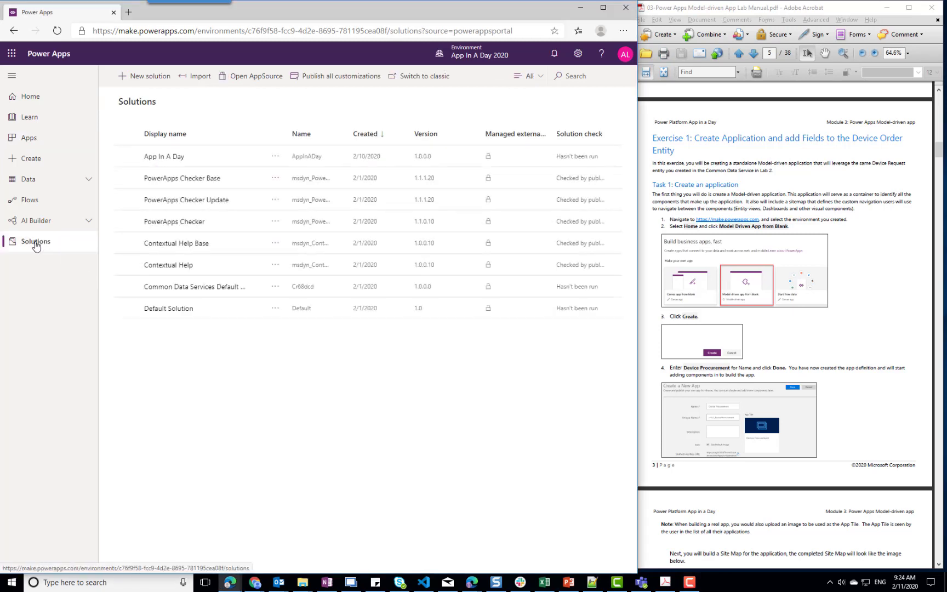
pyautogui.click(171, 159)
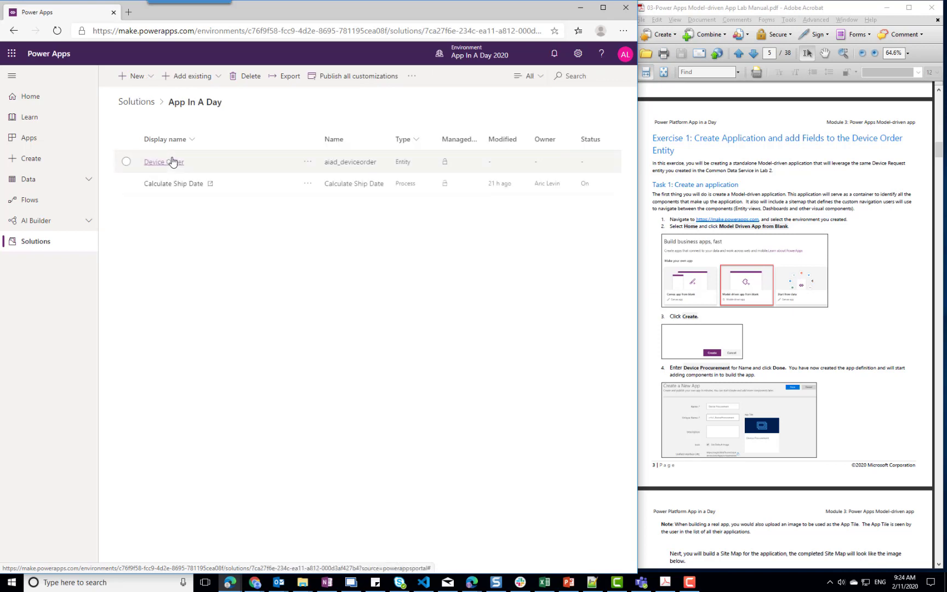
pyautogui.click(147, 78)
pyautogui.moveTo(148, 96)
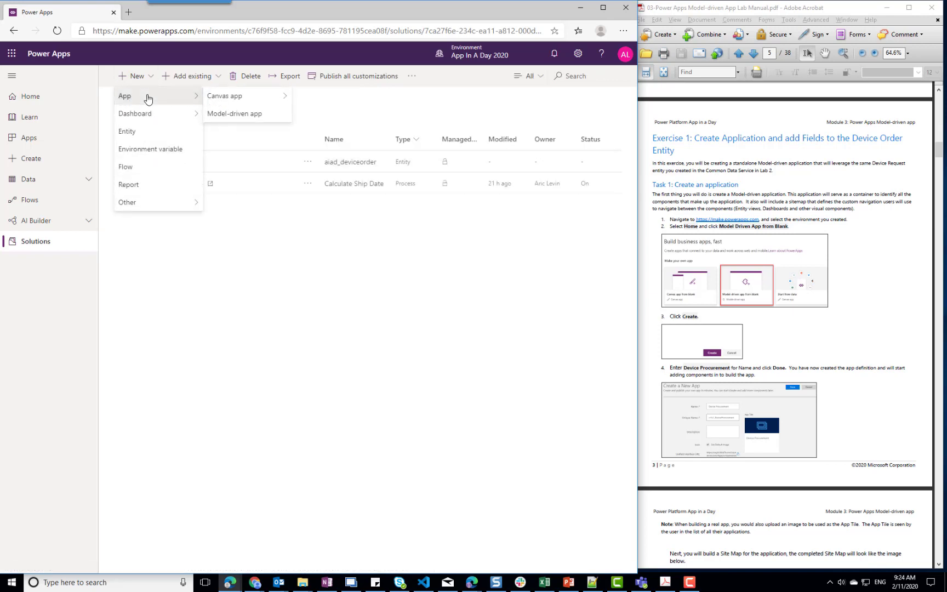
pyautogui.click(247, 115)
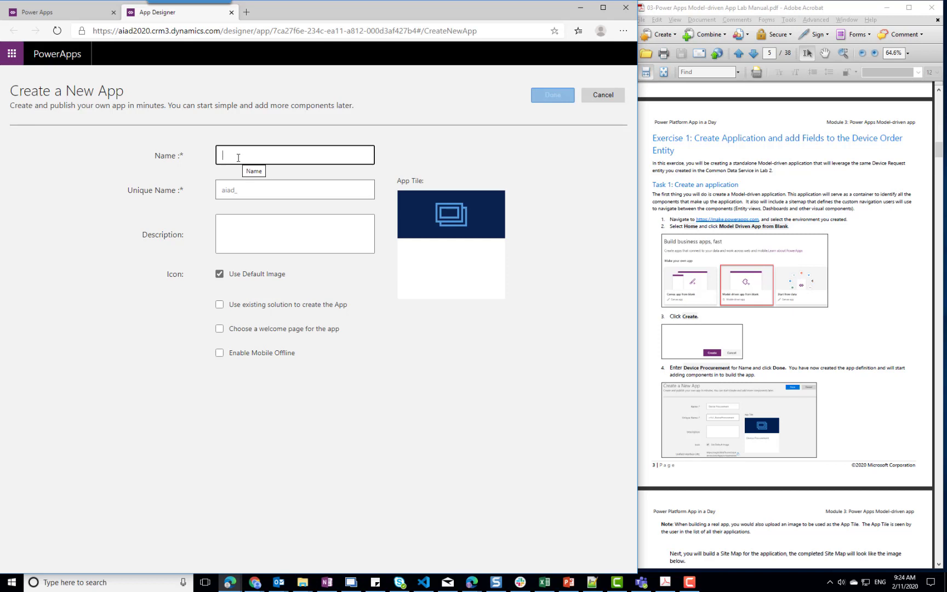
# Name the new app Device Procurement and choose to create it from an existing solution.
pyautogui.write('De')
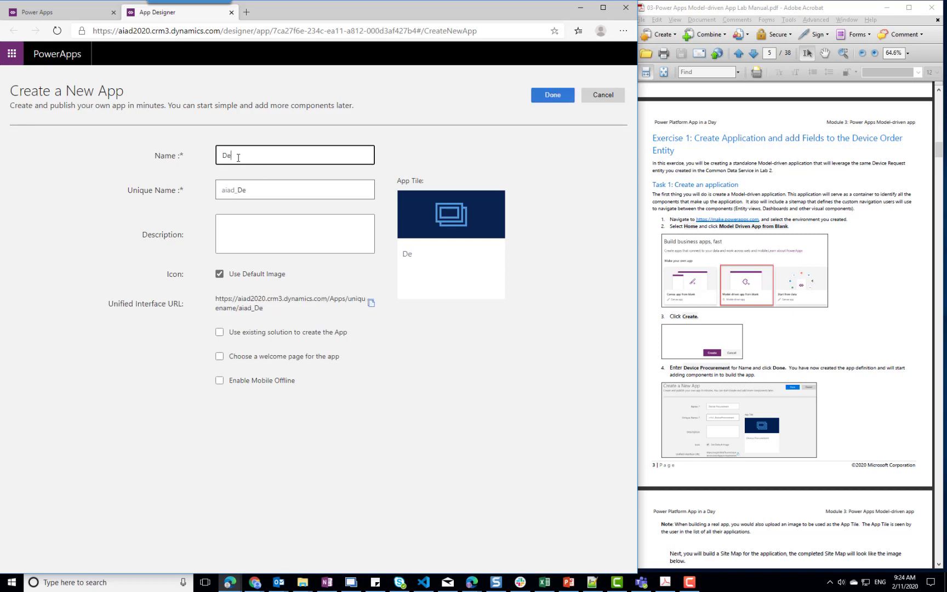
pyautogui.write('vice Procurement')
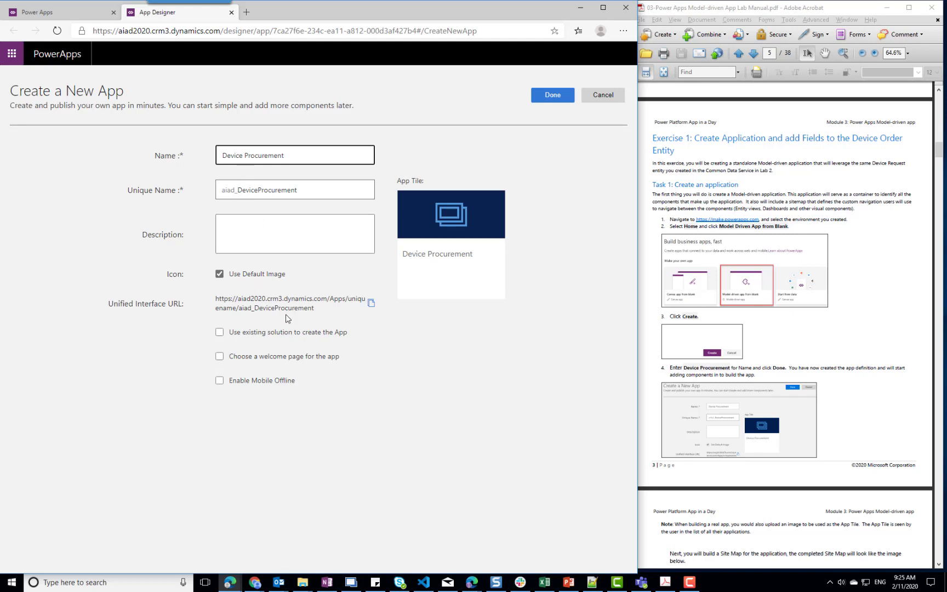
pyautogui.click(219, 332)
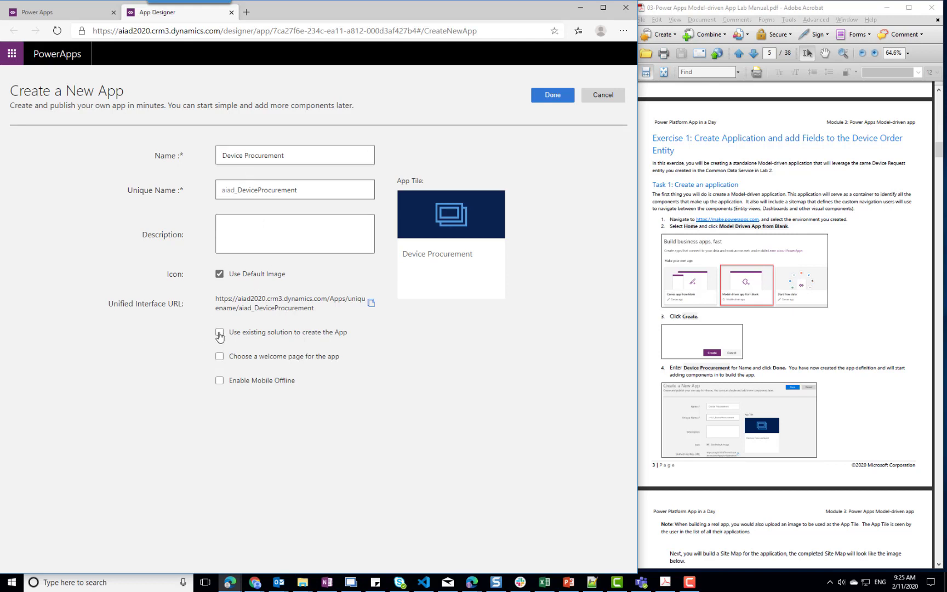
pyautogui.click(219, 334)
pyautogui.scroll(-5, 822, 332)
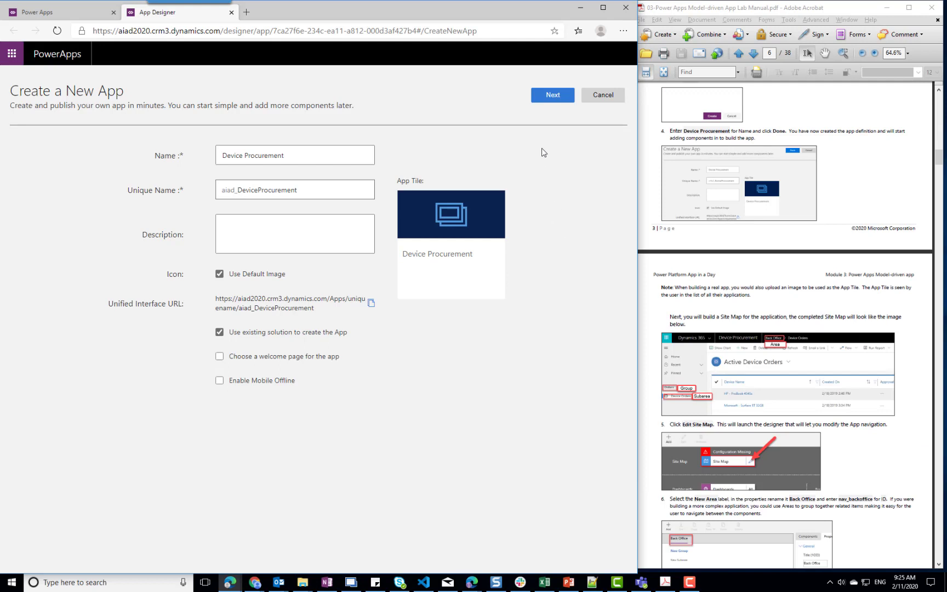
pyautogui.click(551, 99)
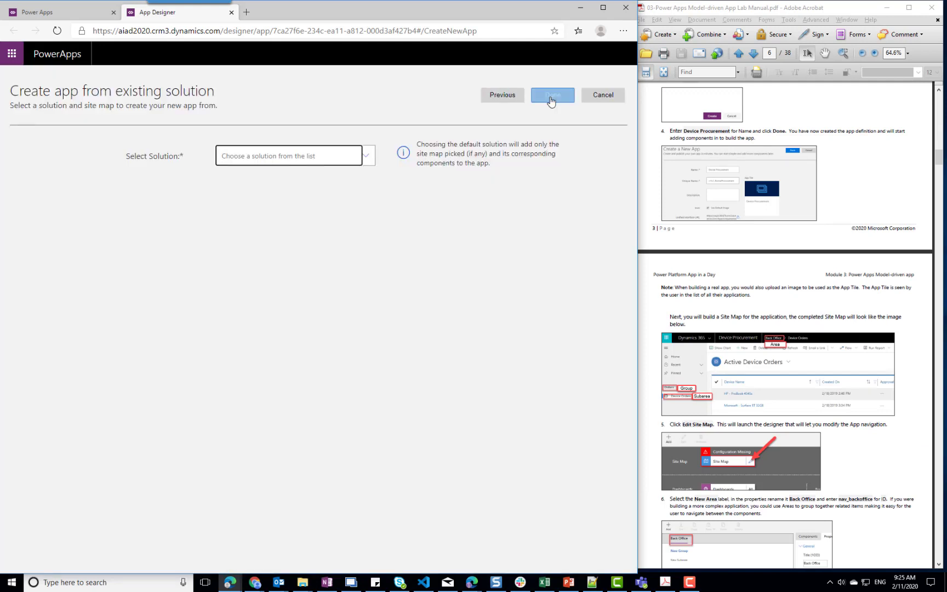
# Select App In A Day as the source solution and create the app.
pyautogui.click(367, 159)
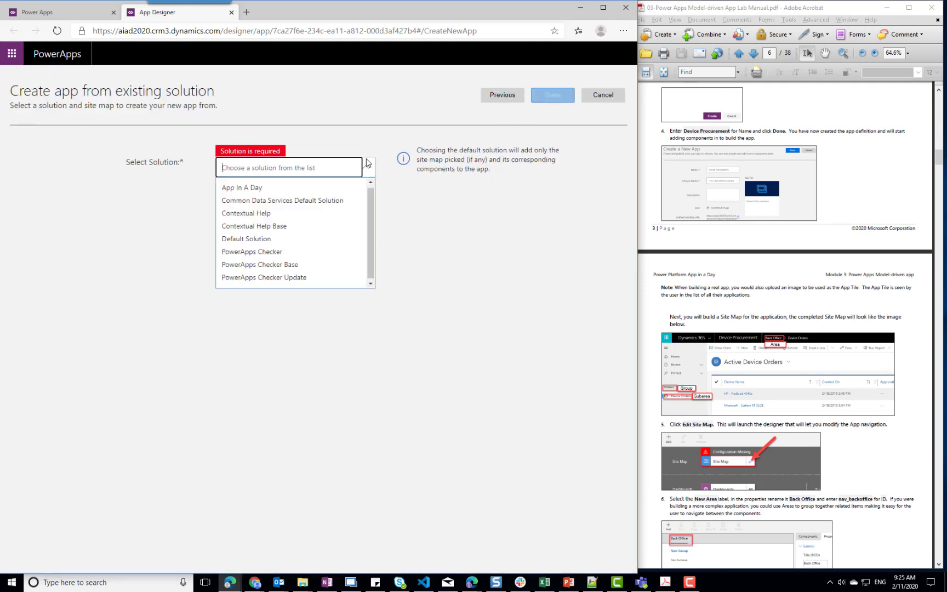
pyautogui.click(291, 192)
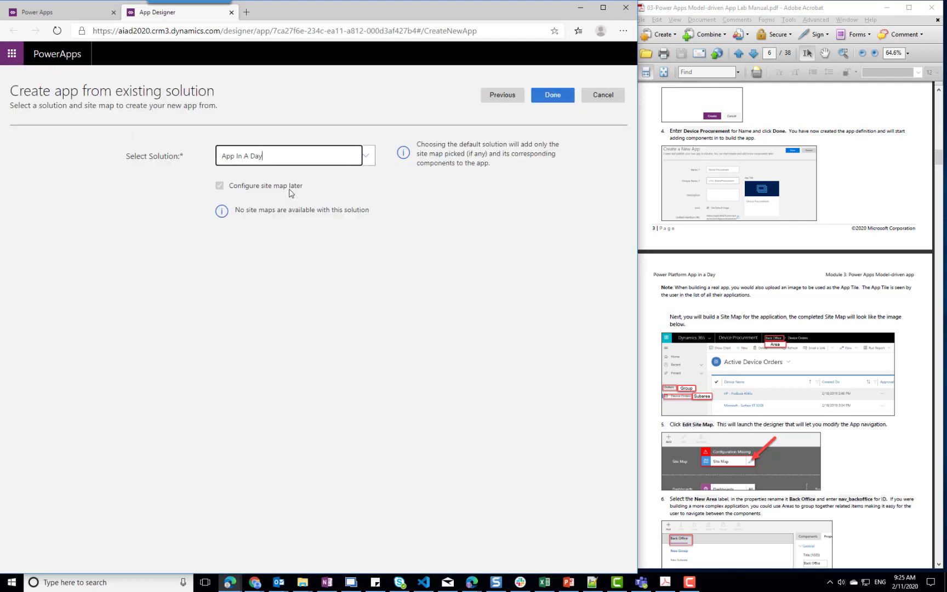
pyautogui.click(559, 98)
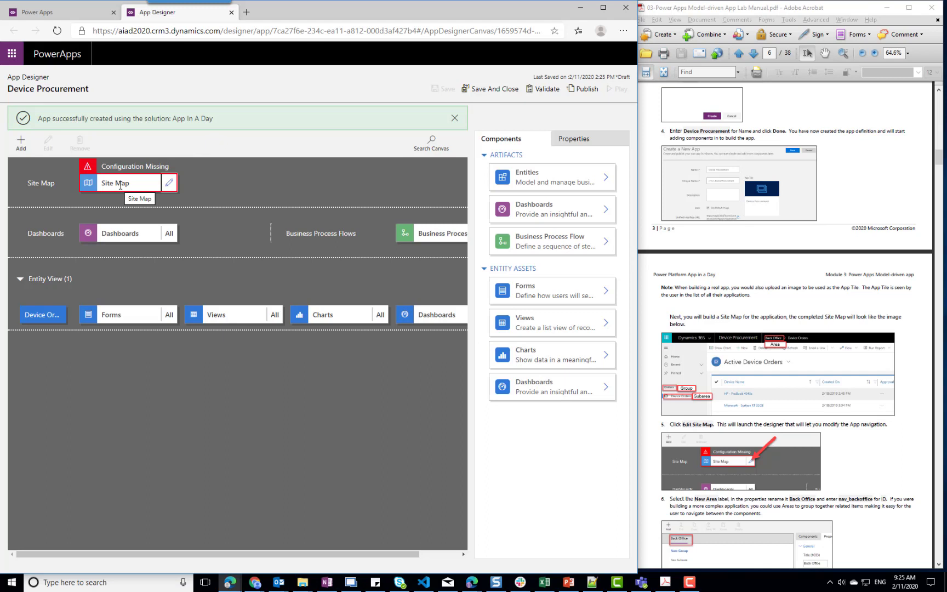
# Open the app's site map for editing and title the new area Backoffice.
pyautogui.click(171, 186)
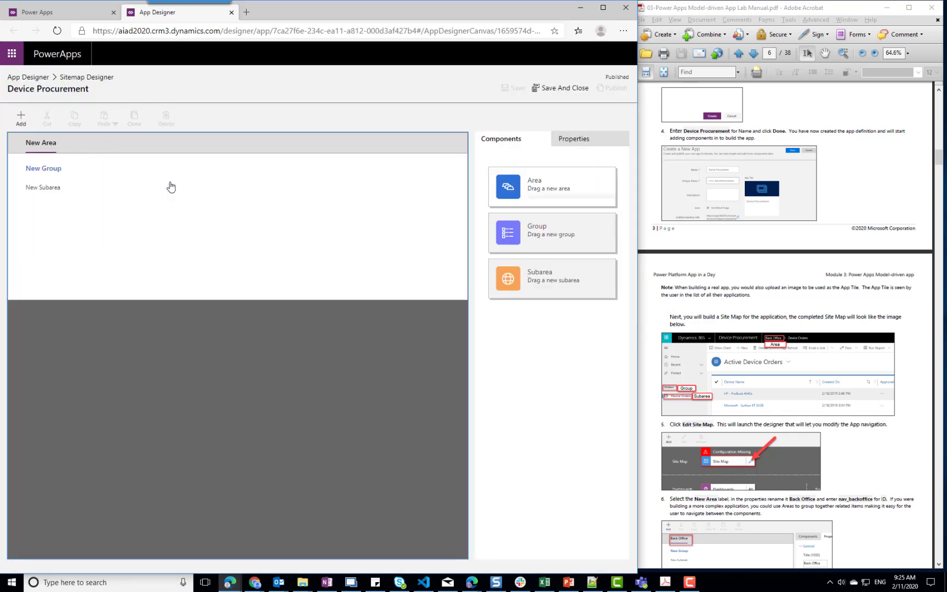
pyautogui.click(44, 146)
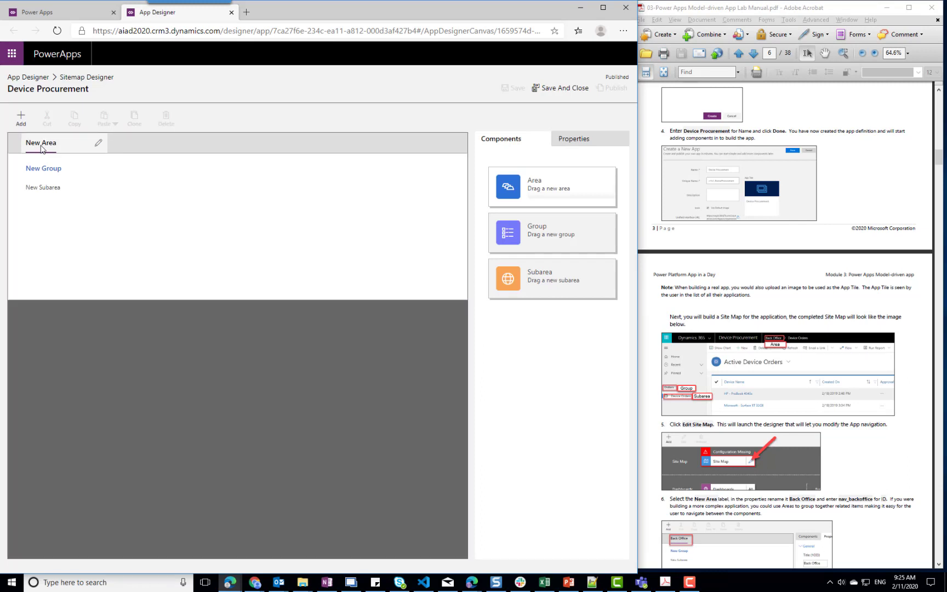
pyautogui.click(519, 207)
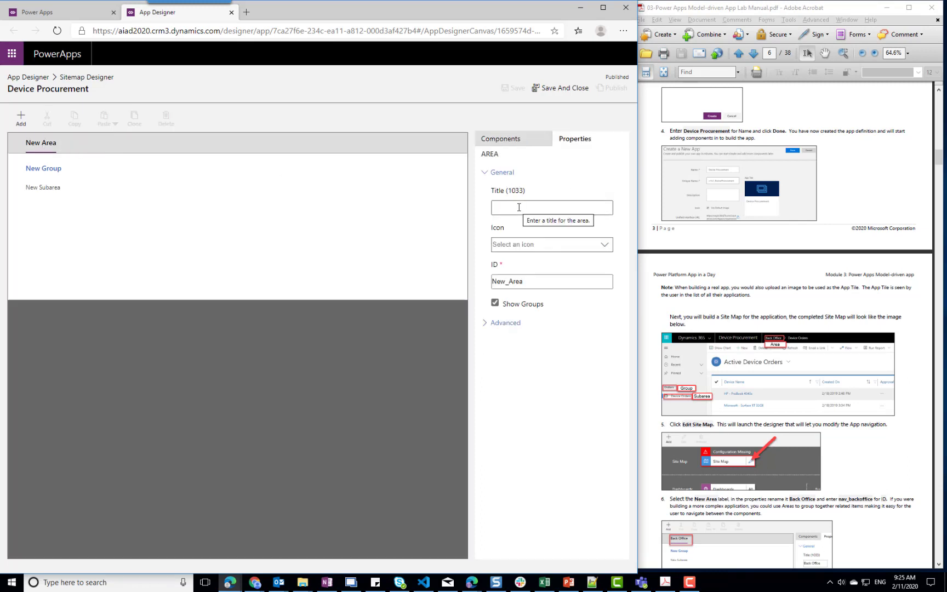
pyautogui.write('Bac')
pyautogui.press('BackSpace')
pyautogui.press('BackSpace')
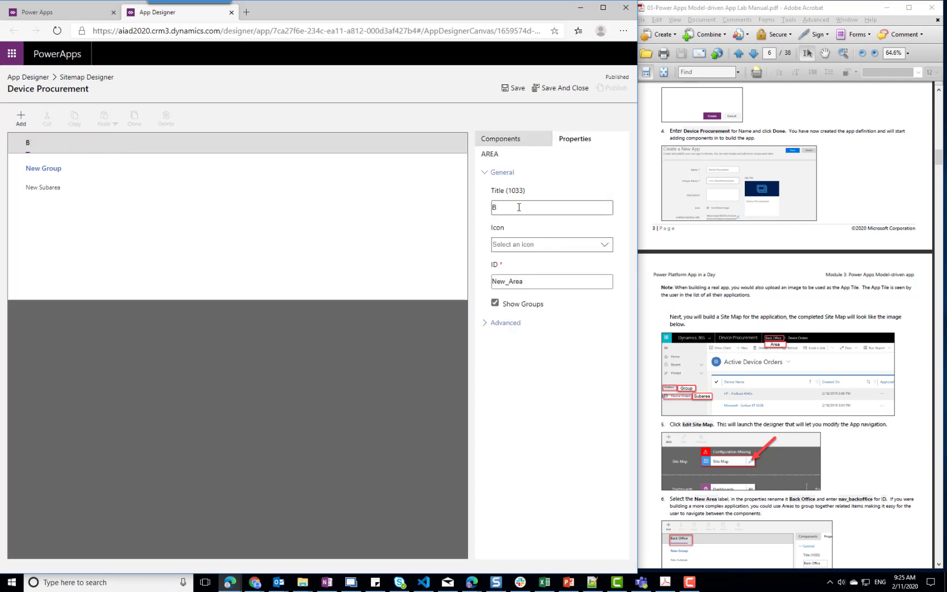
pyautogui.write('ackoffice')
pyautogui.scroll(-3, 884, 491)
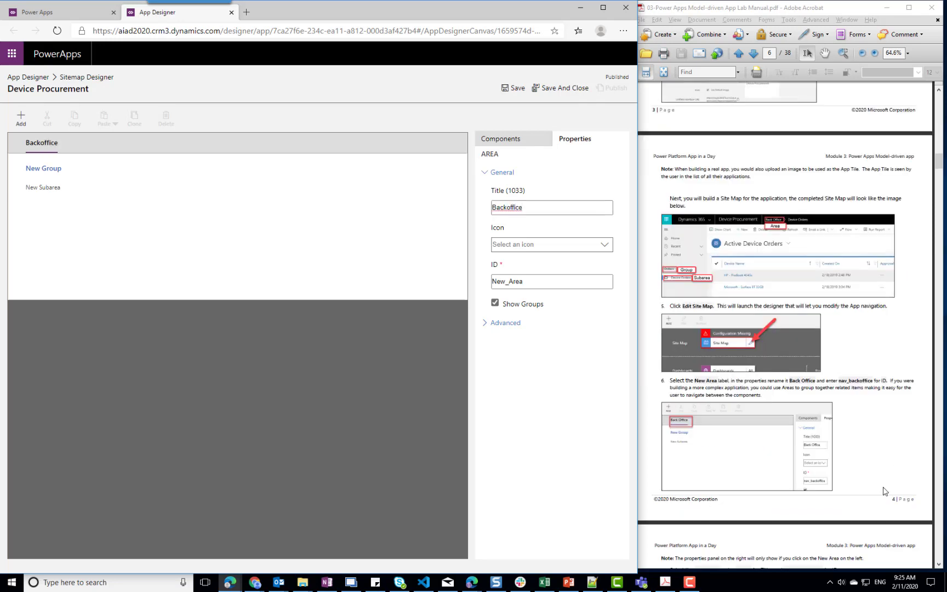
# Set the Backoffice area's ID to nav_backoffice.
pyautogui.doubleClick(523, 281)
pyautogui.write('nav')
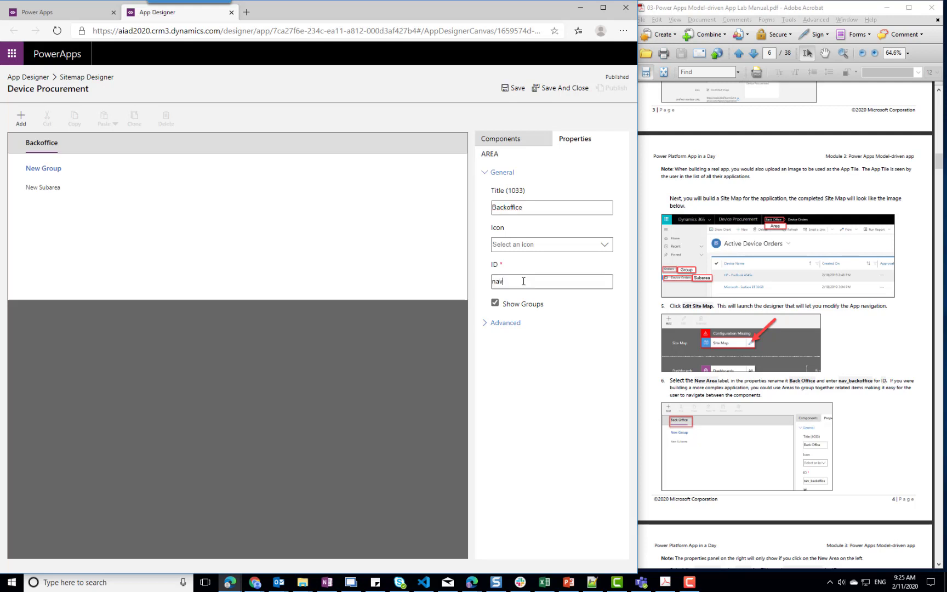
pyautogui.write('_back')
pyautogui.write('offic')
pyautogui.write('ffice')
# Title the new group under the Backoffice area Orders and set its ID to nav_orders.
pyautogui.click(892, 423)
pyautogui.scroll(-8, 892, 422)
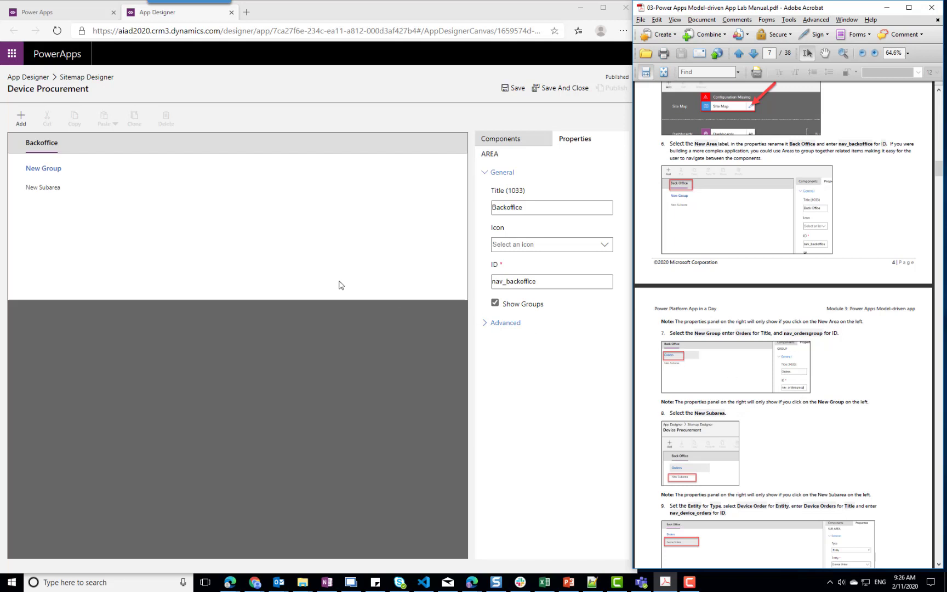
pyautogui.click(58, 171)
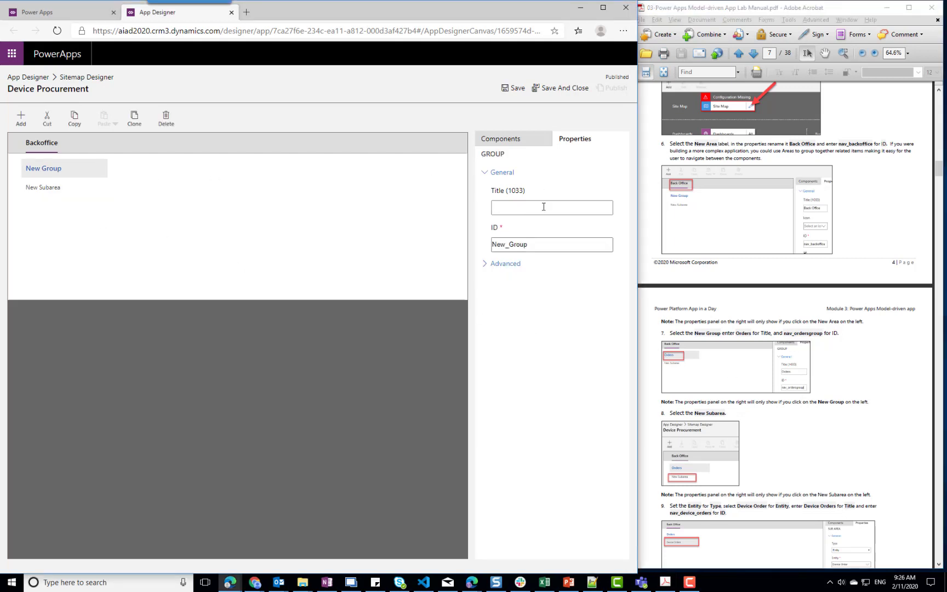
pyautogui.click(544, 206)
pyautogui.write('Orders')
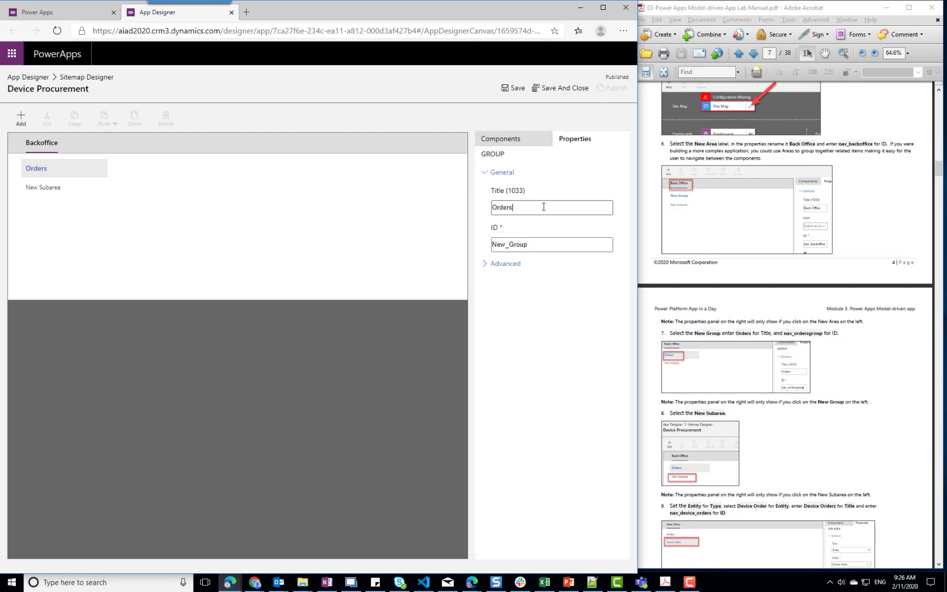
pyautogui.click(529, 242)
pyautogui.doubleClick(529, 243)
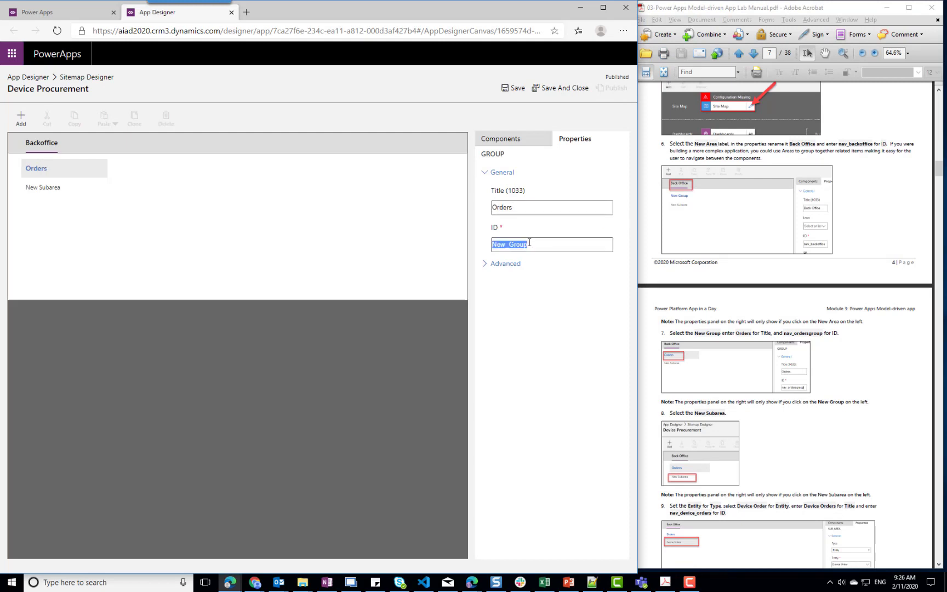
pyautogui.write('nav_orders')
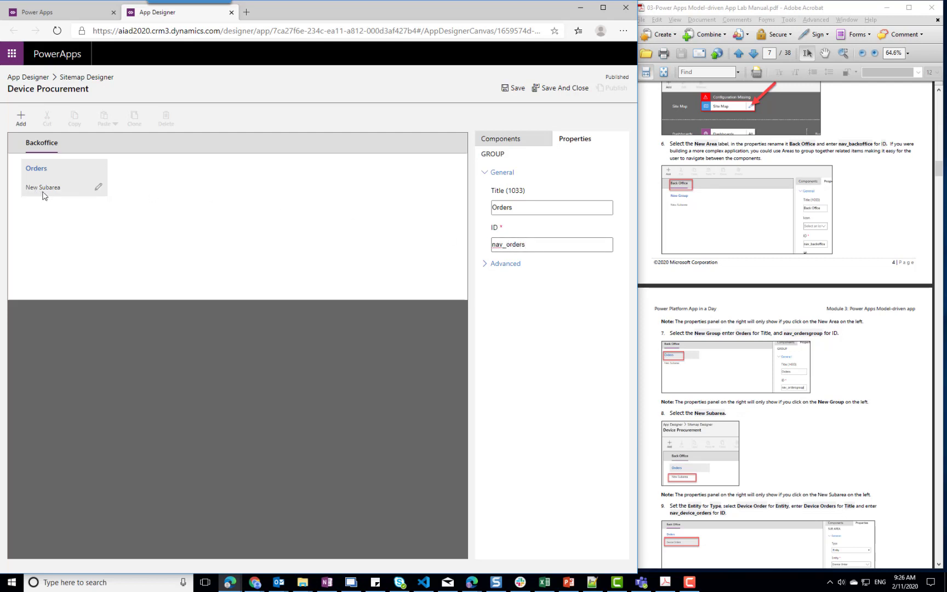
# Set the new subarea under Orders to type Entity and link it to the Device Order entity.
pyautogui.click(83, 194)
pyautogui.click(559, 208)
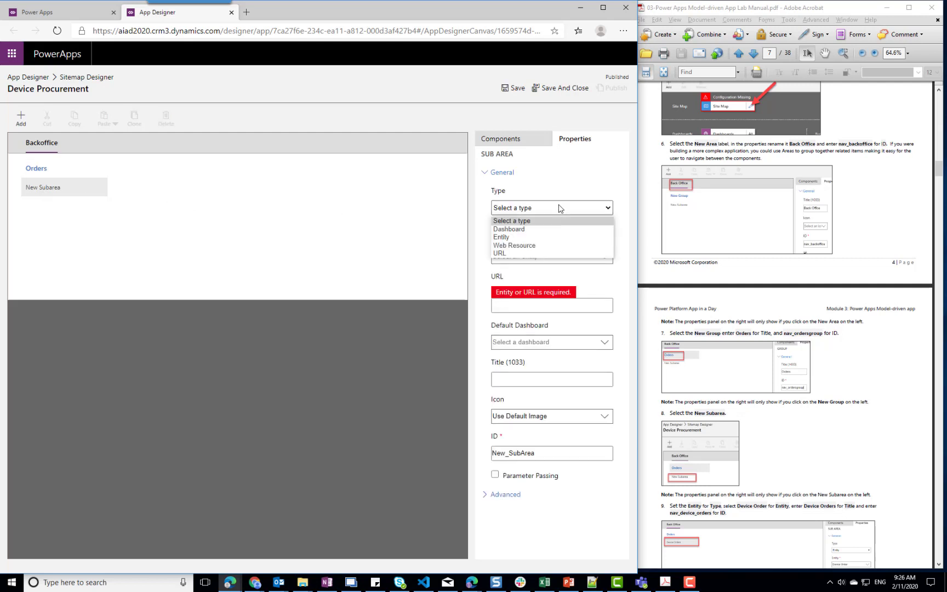
pyautogui.click(559, 235)
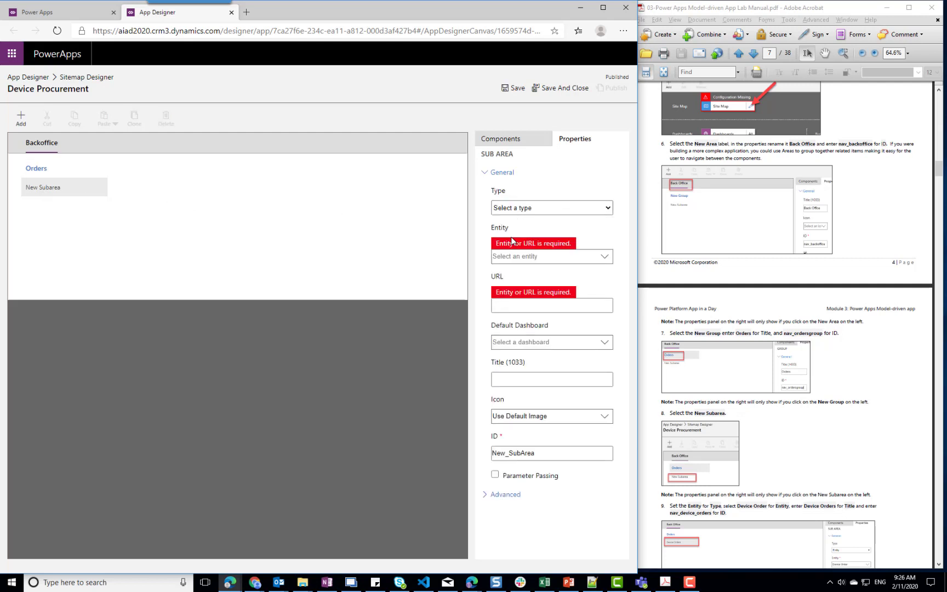
pyautogui.click(579, 258)
pyautogui.write('dervi')
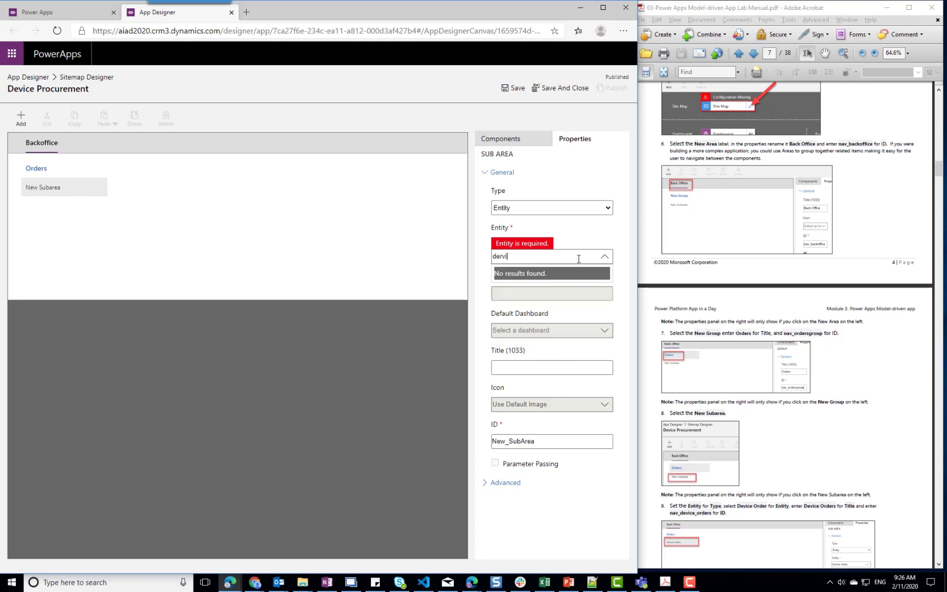
pyautogui.press('BackSpace')
pyautogui.press('BackSpace')
pyautogui.press('BackSpace')
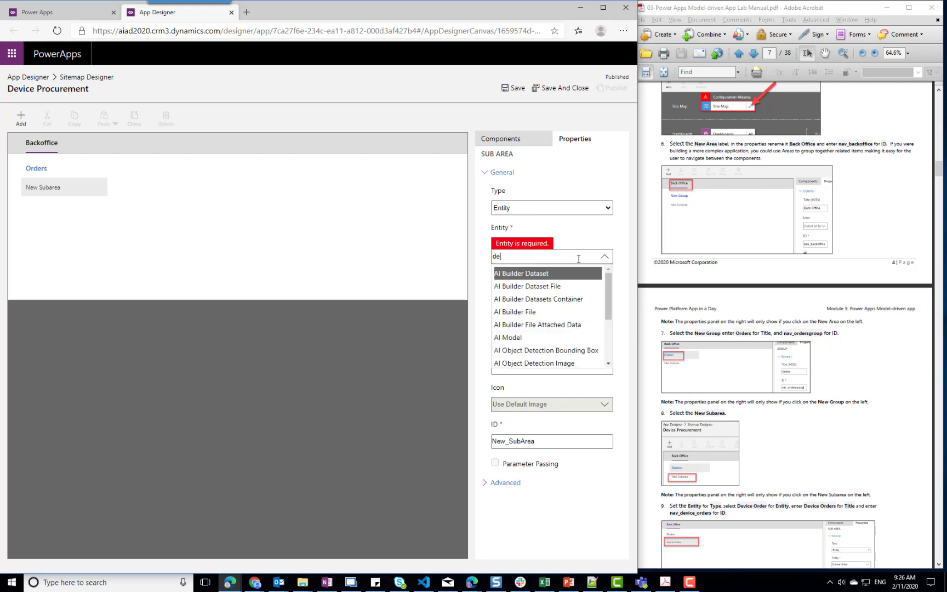
pyautogui.write('vice')
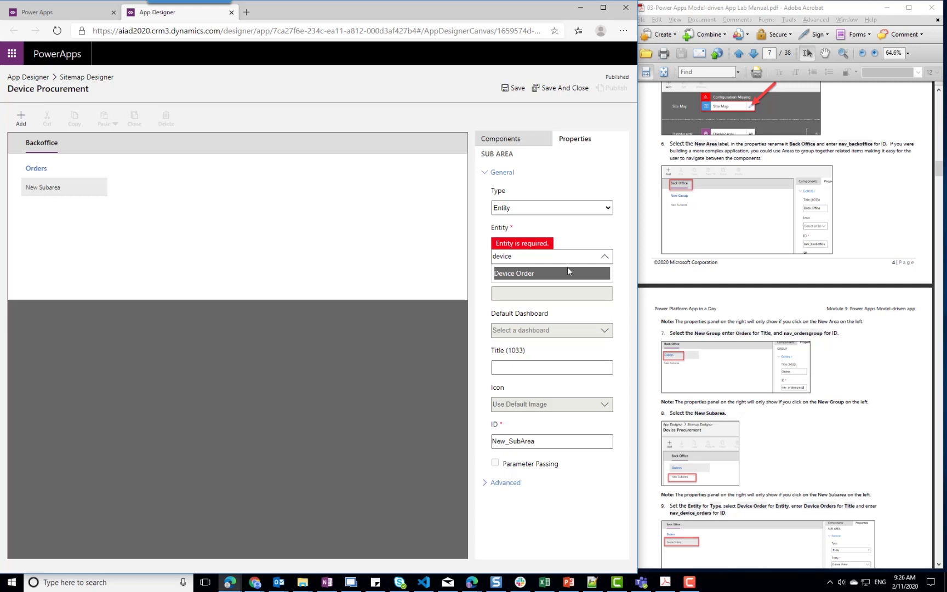
pyautogui.click(563, 273)
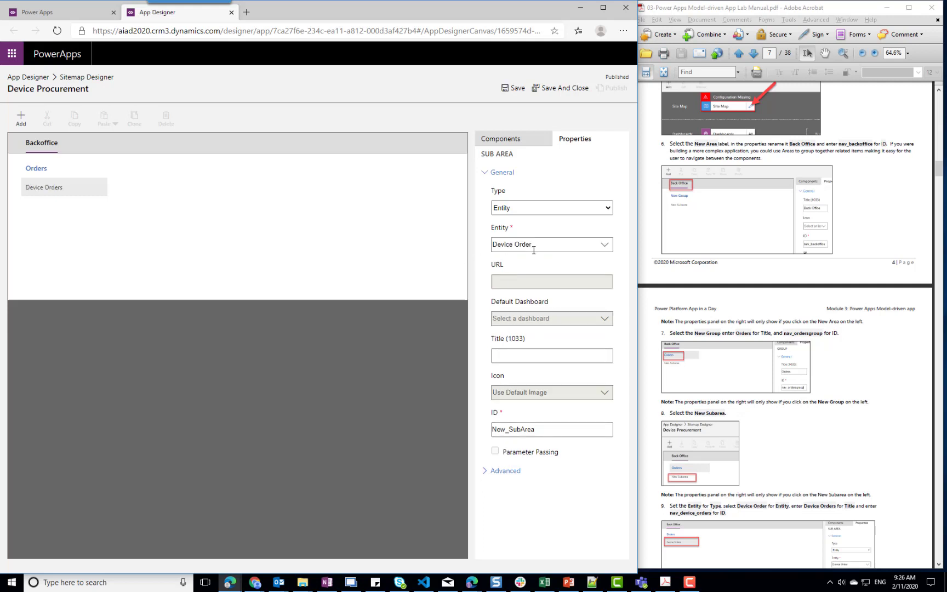
# Set the Device Orders subarea's ID to nav_deviceorders, and save and close the site map.
pyautogui.click(523, 429)
pyautogui.doubleClick(523, 429)
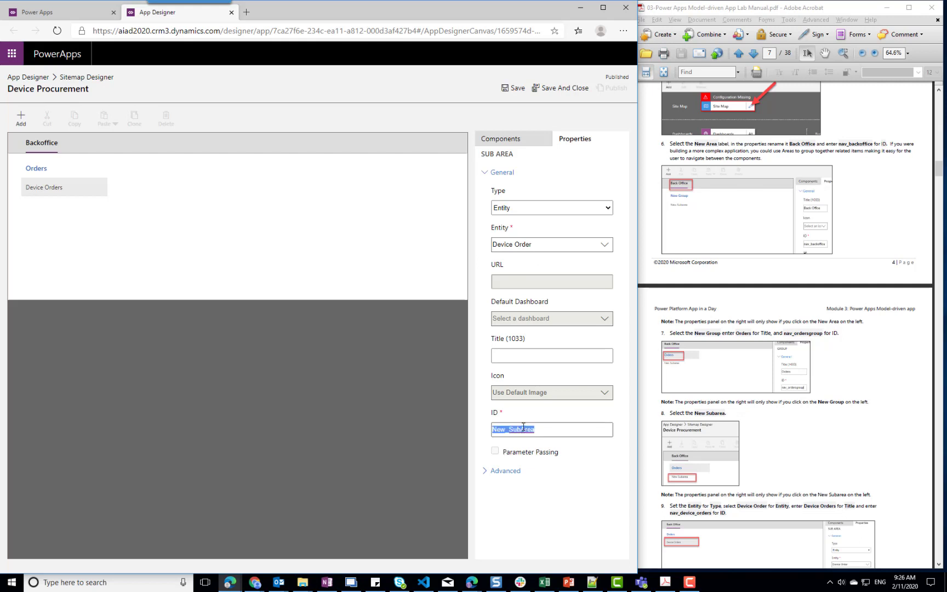
pyautogui.write('nav_deviceorders')
pyautogui.scroll(-5, 852, 468)
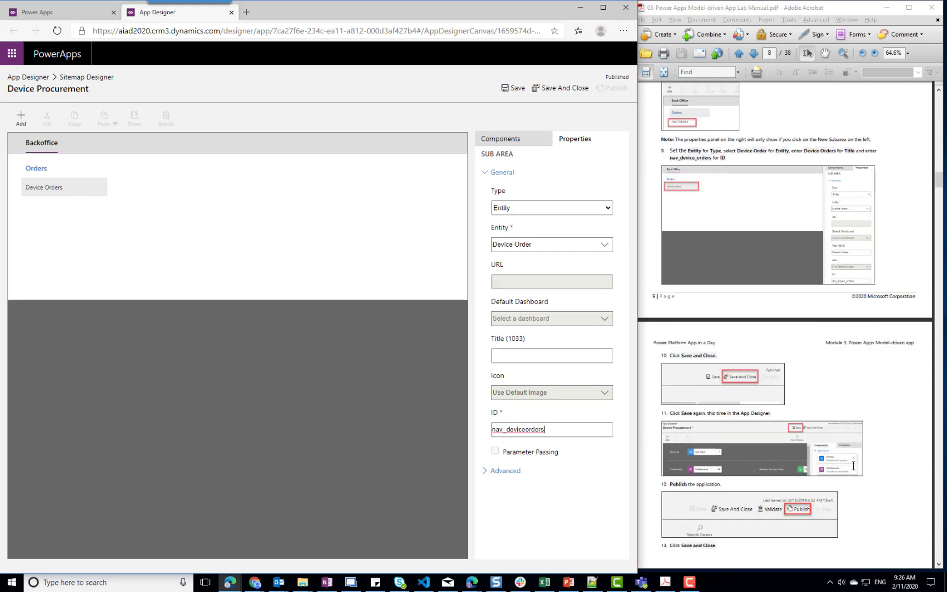
pyautogui.click(554, 89)
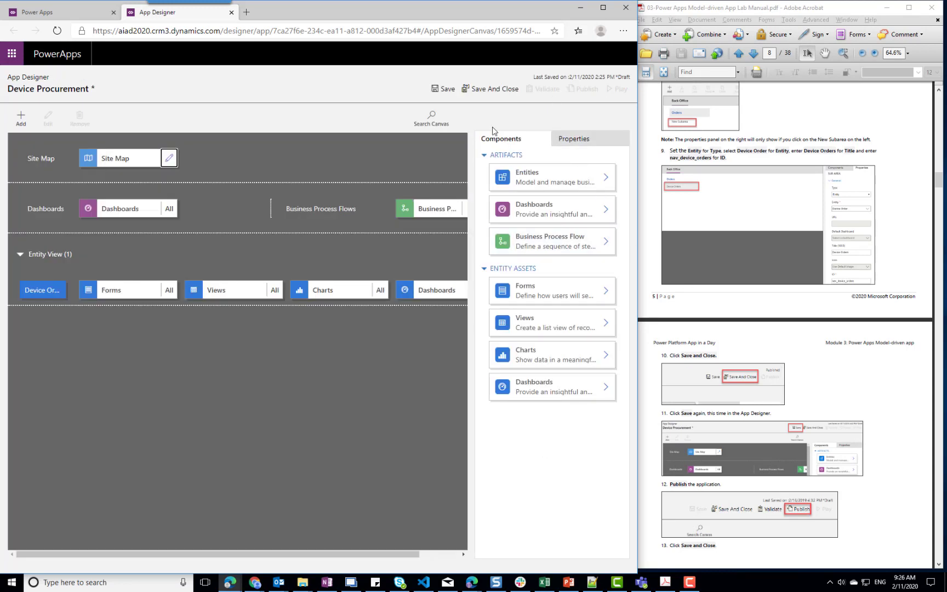
# Save and publish the Device Procurement app, and close its designer to return to the refreshed App In A Day solution.
pyautogui.click(442, 93)
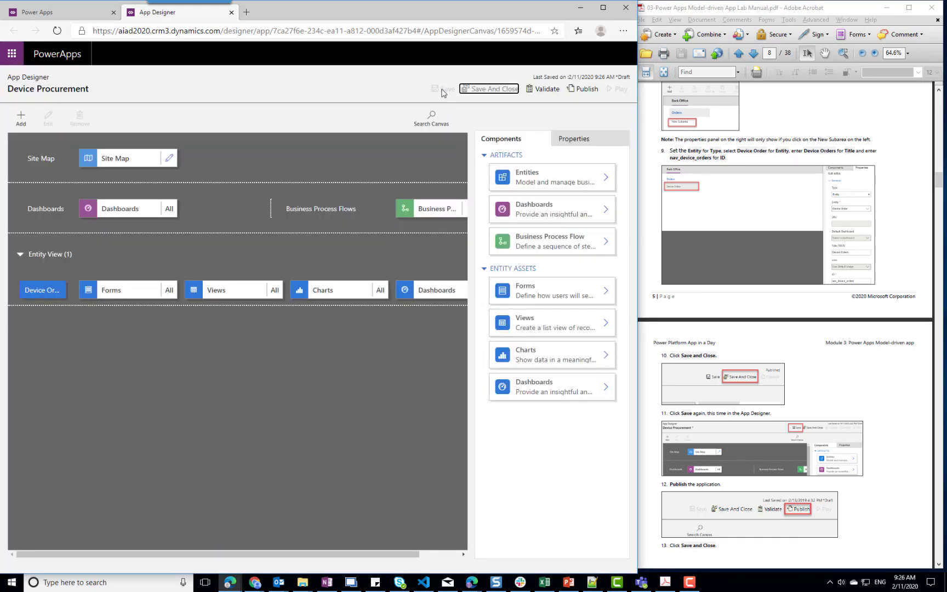
pyautogui.click(589, 91)
pyautogui.click(490, 89)
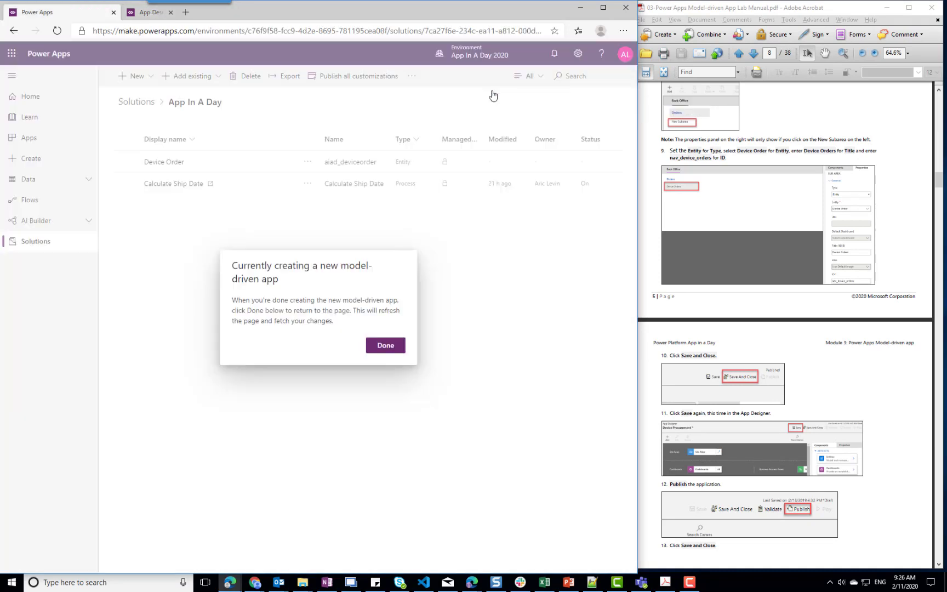
pyautogui.click(381, 348)
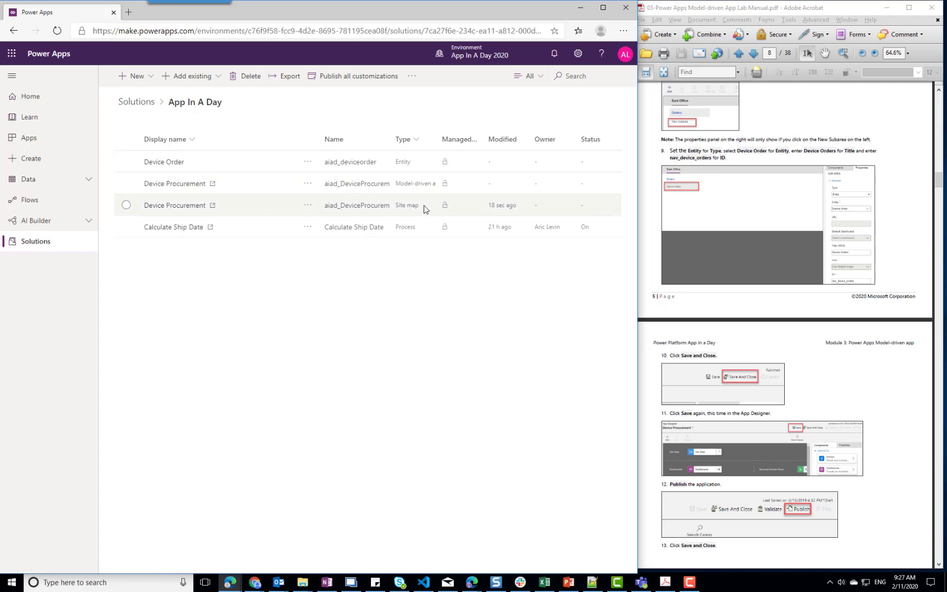
# Go to Task 2 of the lab manual and open the Device Order entity from the App In A Day solution.
pyautogui.scroll(-5, 889, 419)
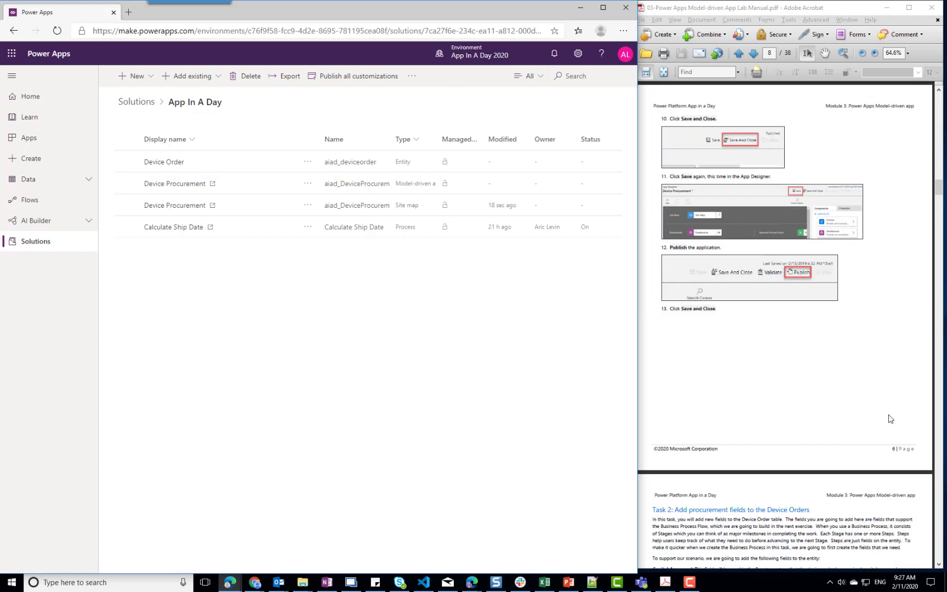
pyautogui.scroll(-4, 889, 418)
pyautogui.scroll(-4, 889, 418)
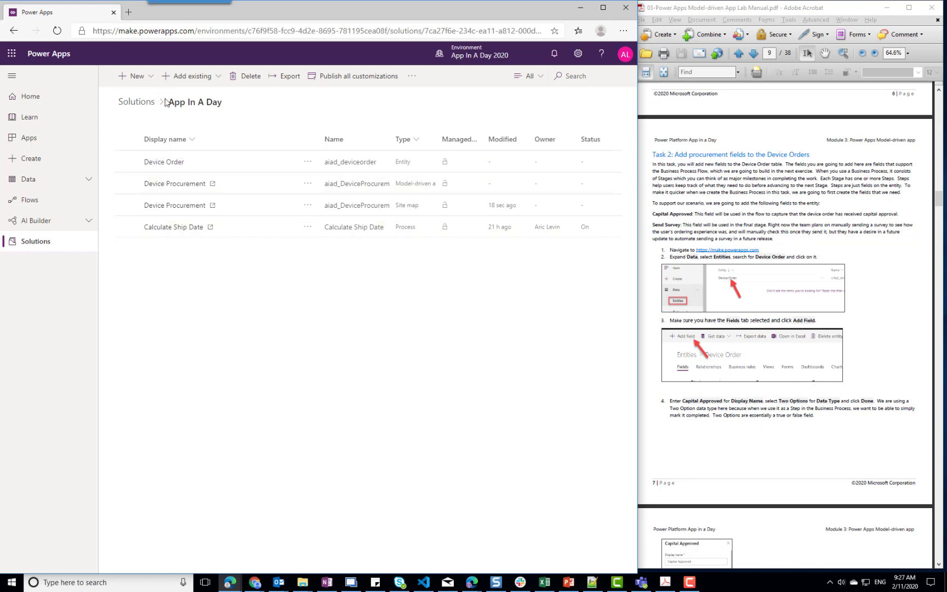
pyautogui.click(165, 163)
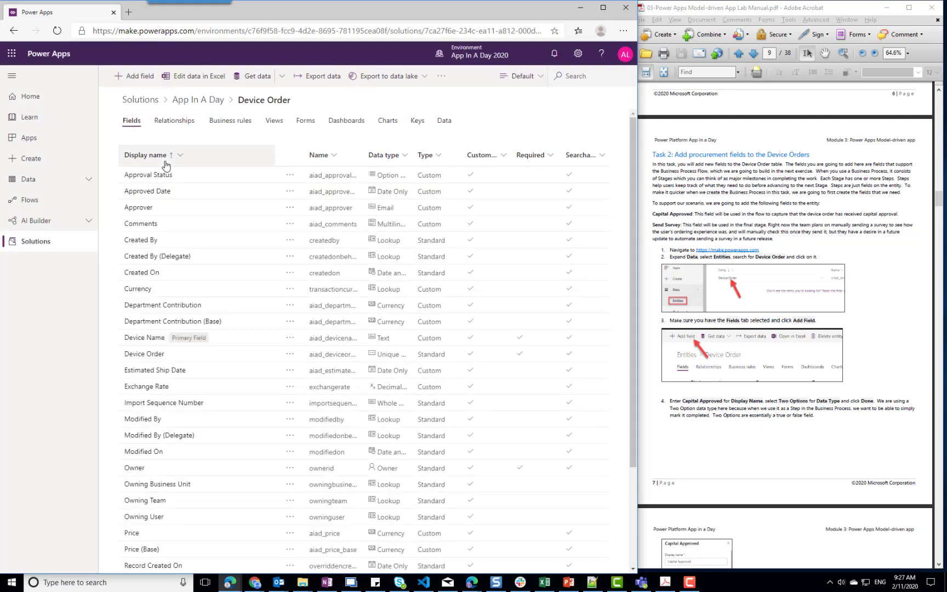
# Add a field named Capital Approved with data type Two Options to the Device Order entity.
pyautogui.click(139, 80)
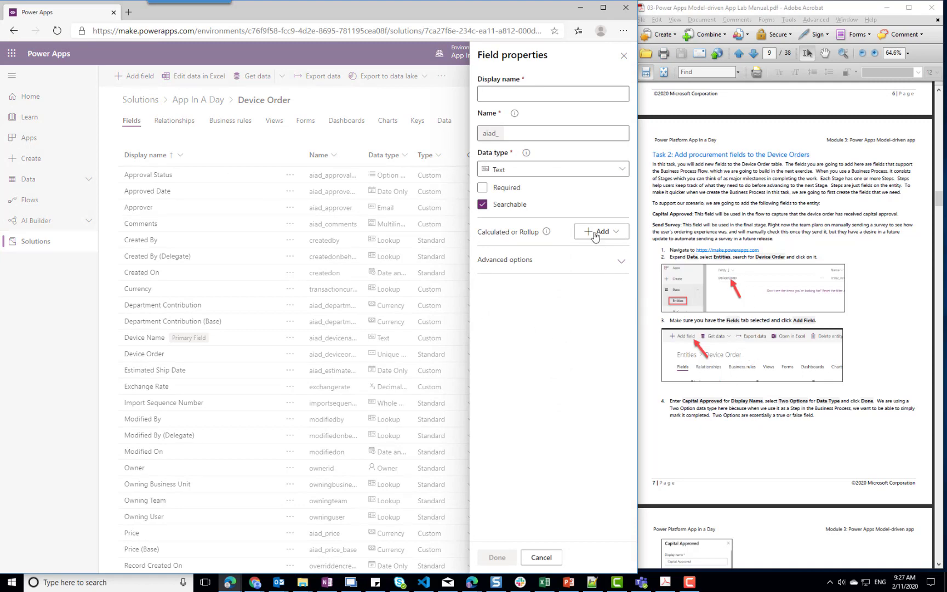
pyautogui.click(519, 96)
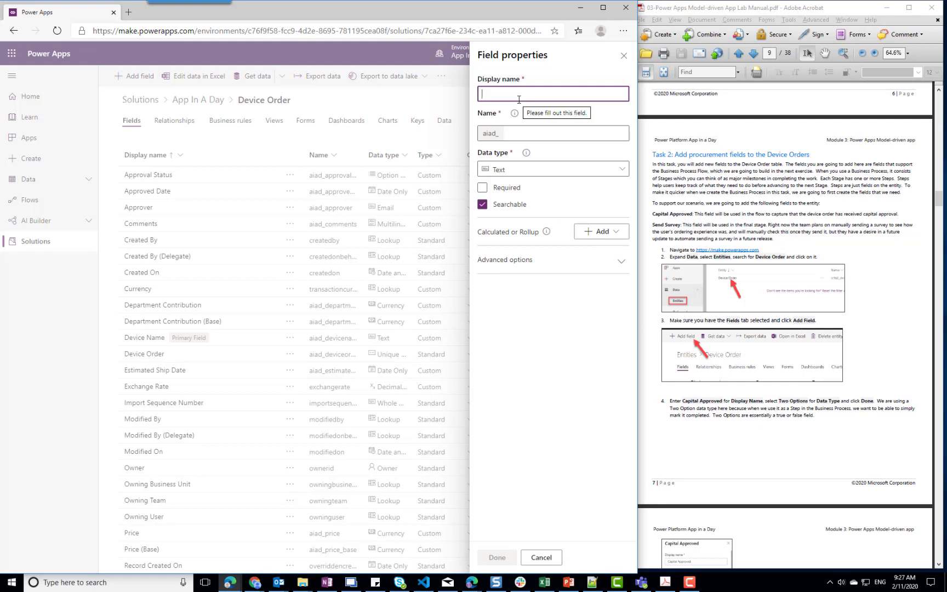
pyautogui.write('Capital')
pyautogui.write('Approved')
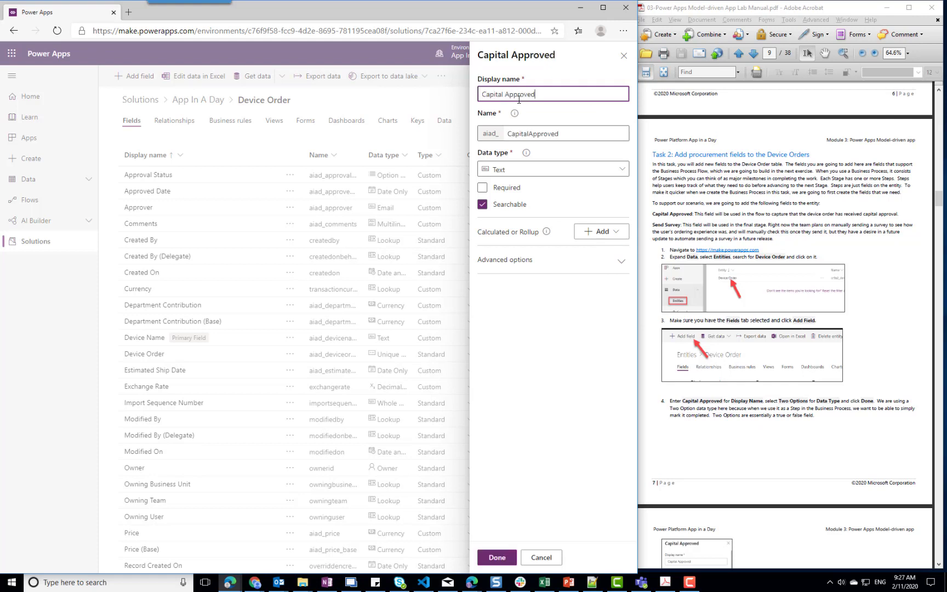
pyautogui.click(533, 172)
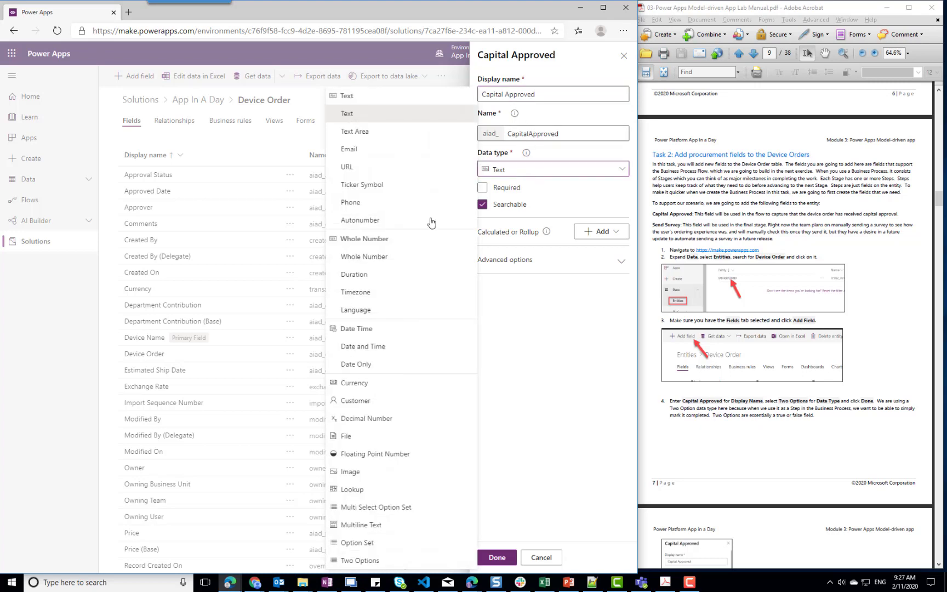
pyautogui.click(370, 560)
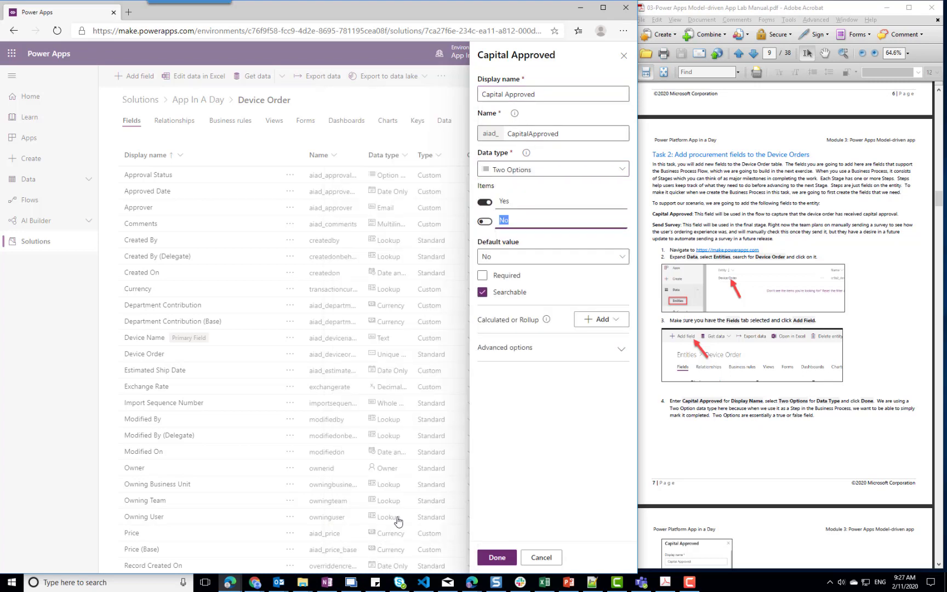
pyautogui.scroll(-4, 828, 419)
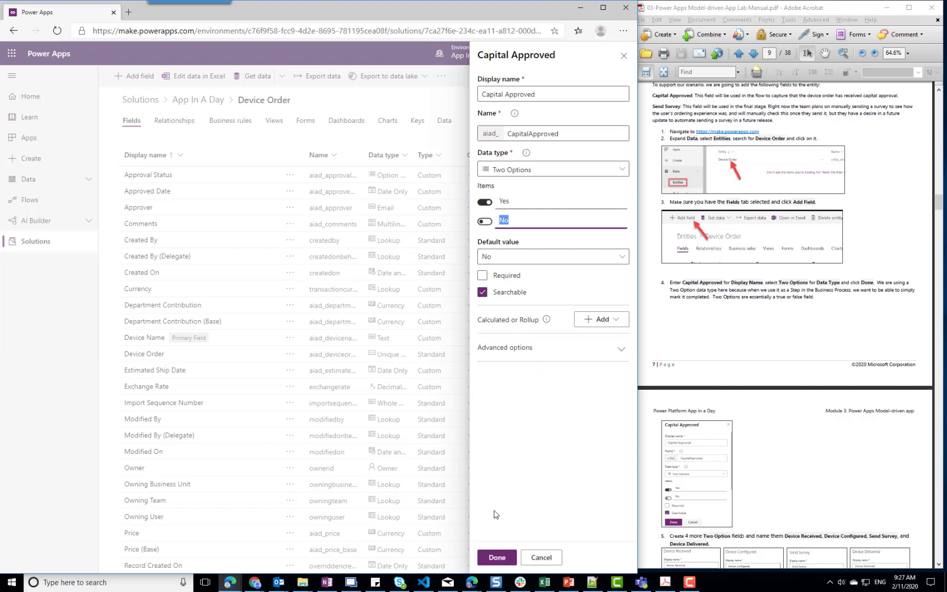
pyautogui.click(496, 557)
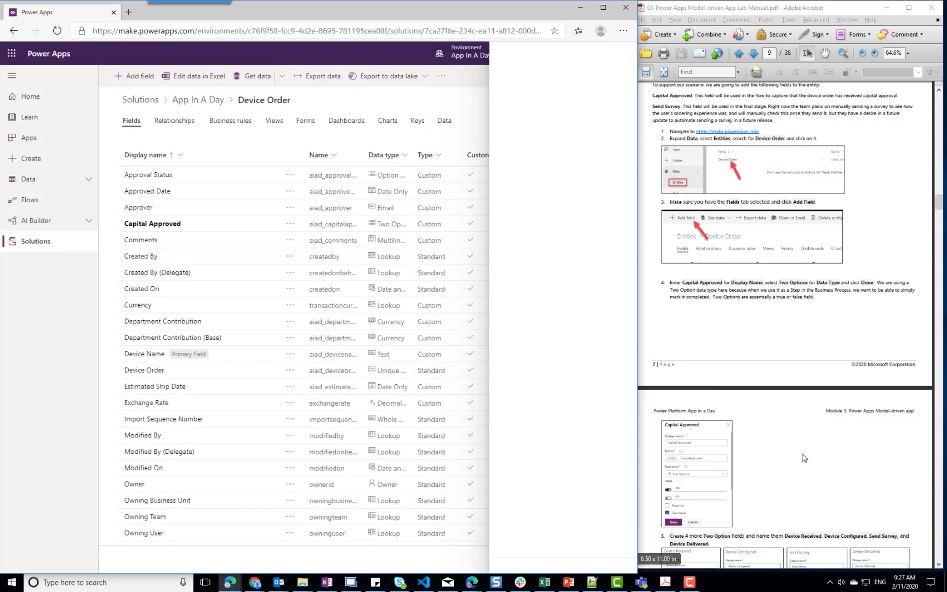
# Create a new Device Order field named Device Received and set its data type to Two Options.
pyautogui.scroll(-3, 804, 457)
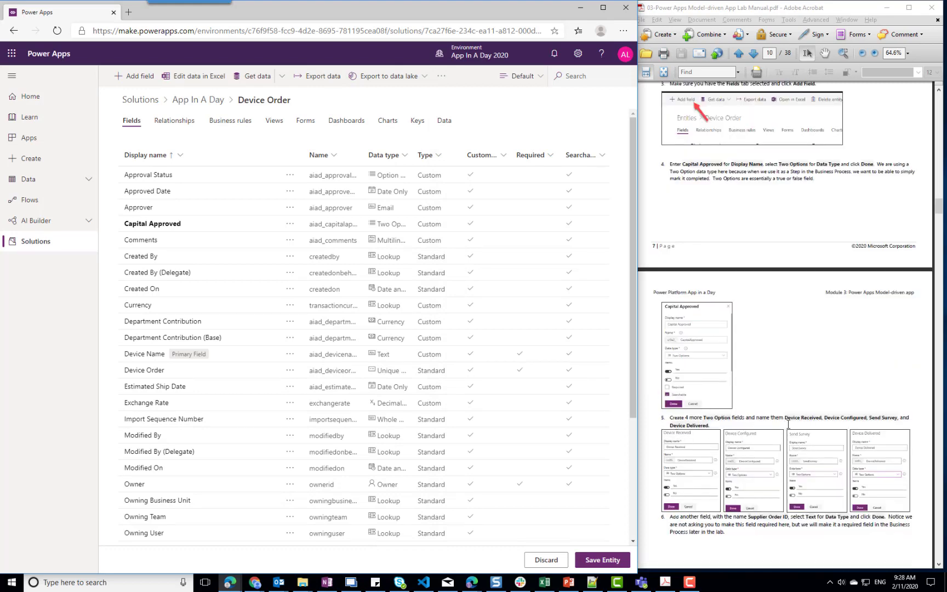
pyautogui.click(144, 79)
pyautogui.click(520, 94)
pyautogui.click(525, 94)
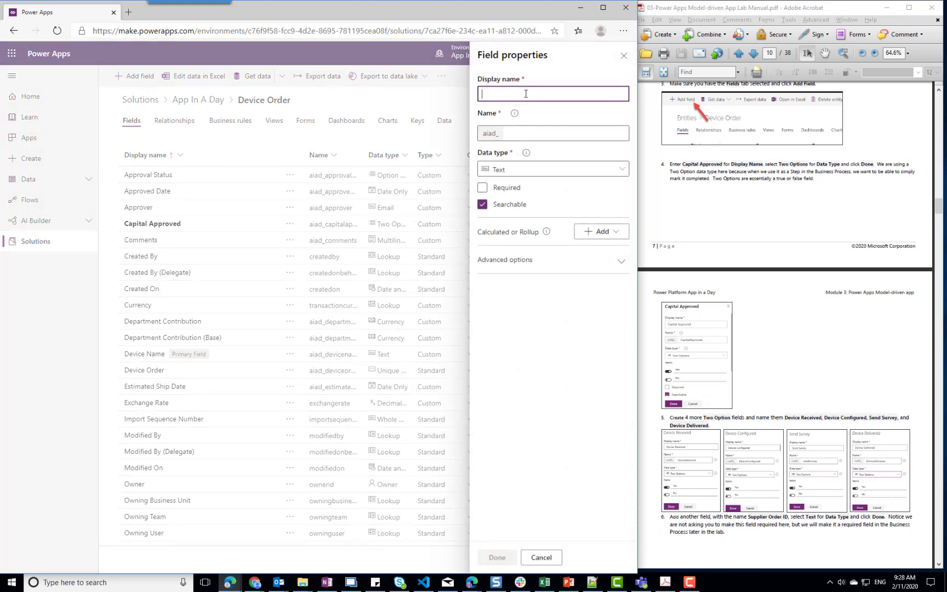
pyautogui.write('D')
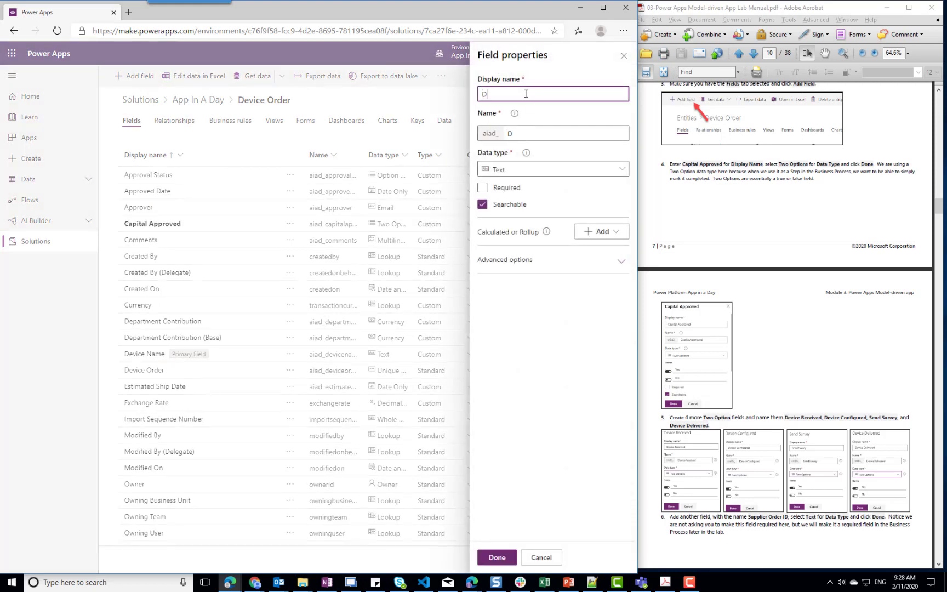
pyautogui.write('evice Received')
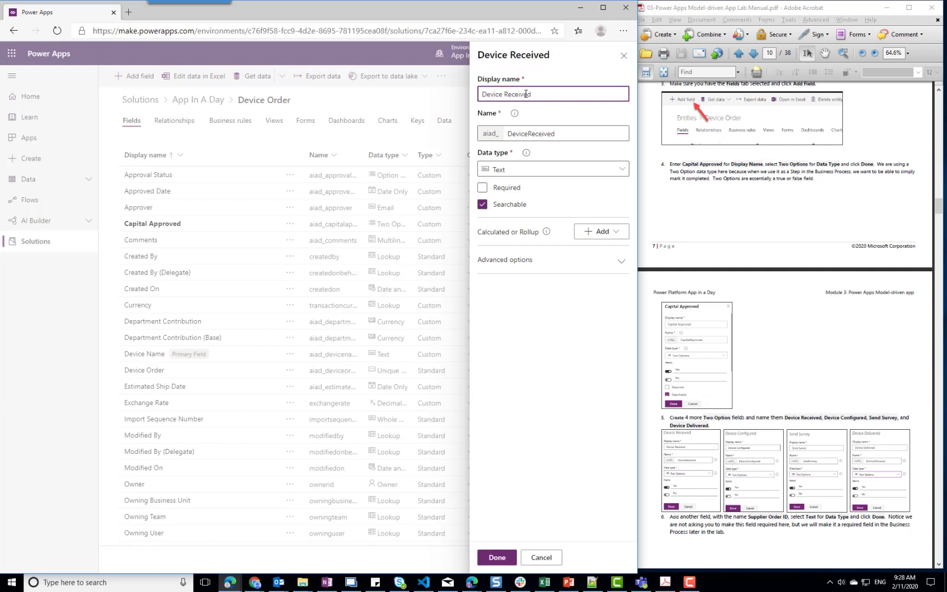
pyautogui.click(513, 171)
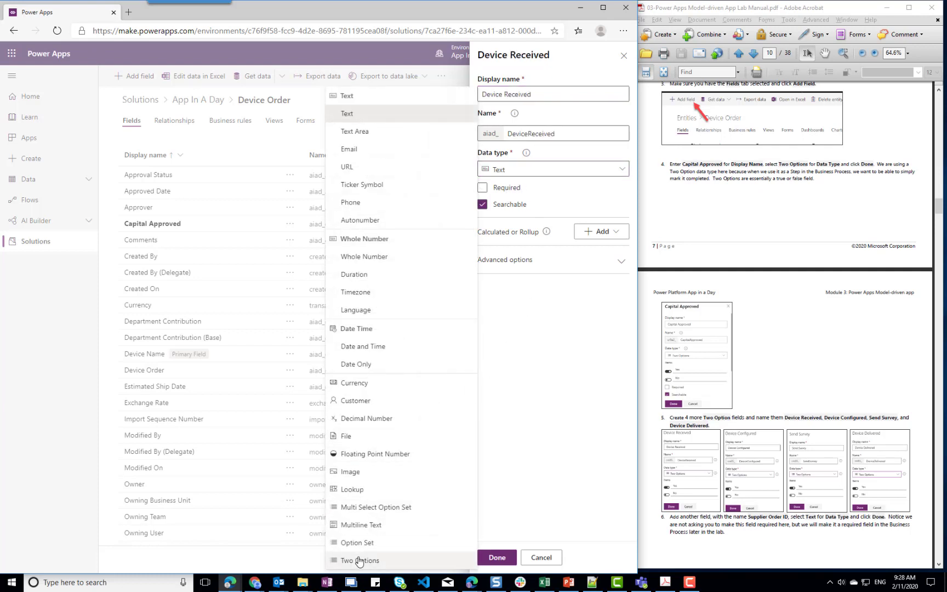
pyautogui.click(359, 560)
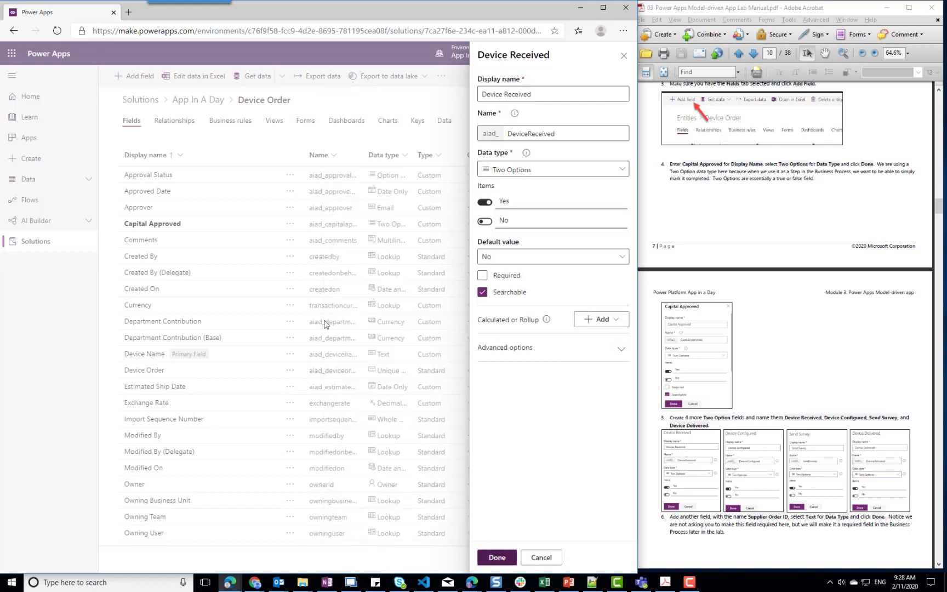
# Add a Two Options field named Device Configured to the Device Order entity.
pyautogui.click(135, 77)
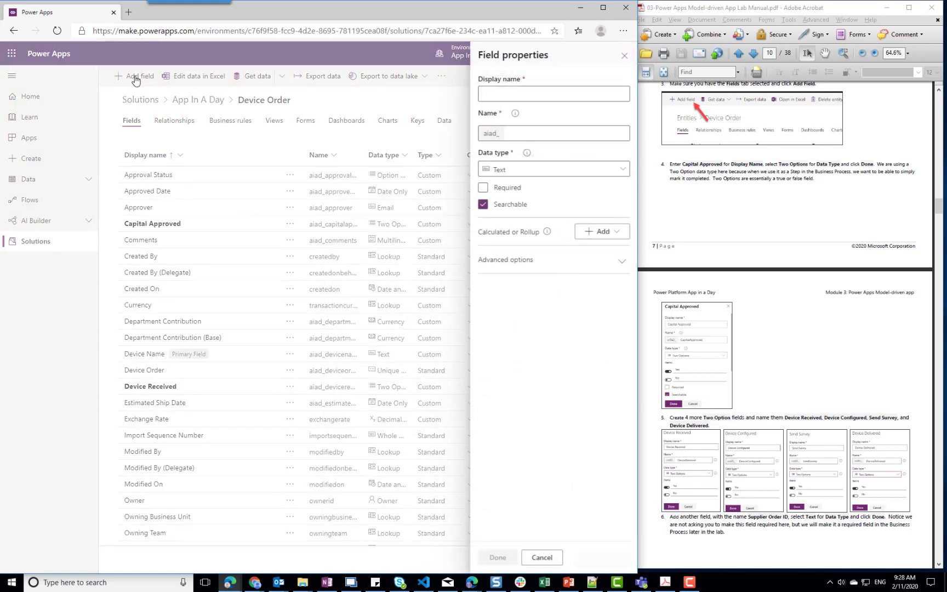
pyautogui.click(506, 91)
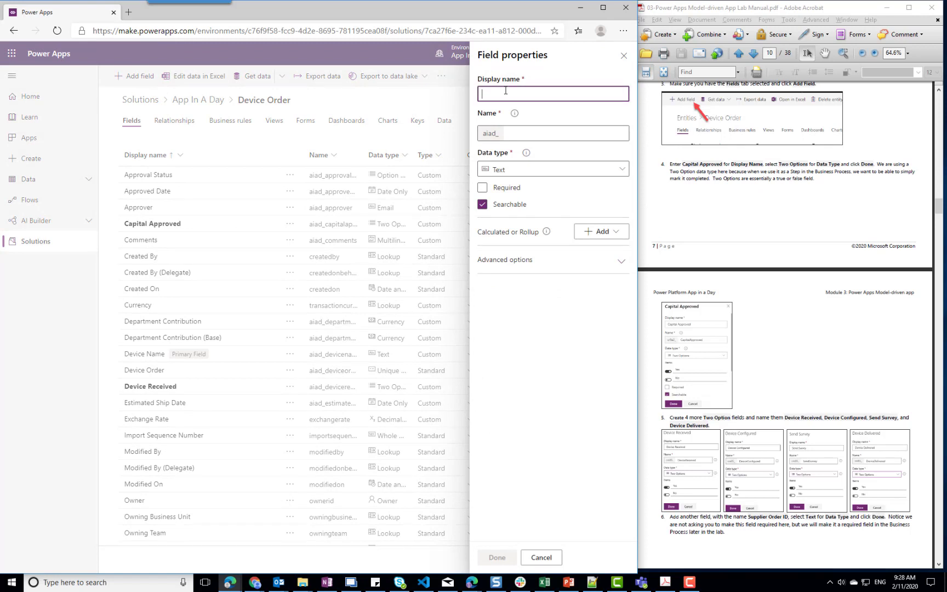
pyautogui.write('Device Congi')
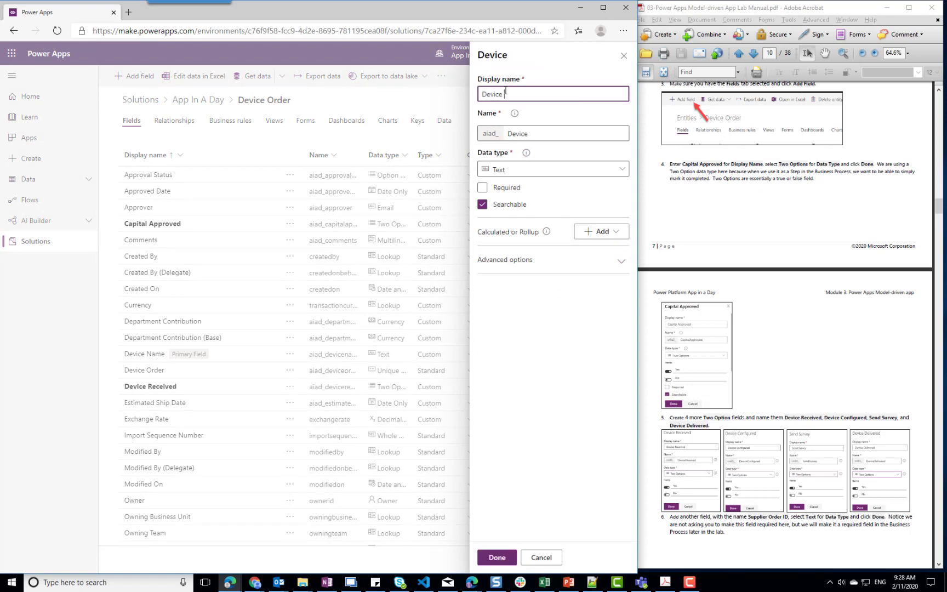
pyautogui.press('BackSpace')
pyautogui.press('BackSpace')
pyautogui.write('figured')
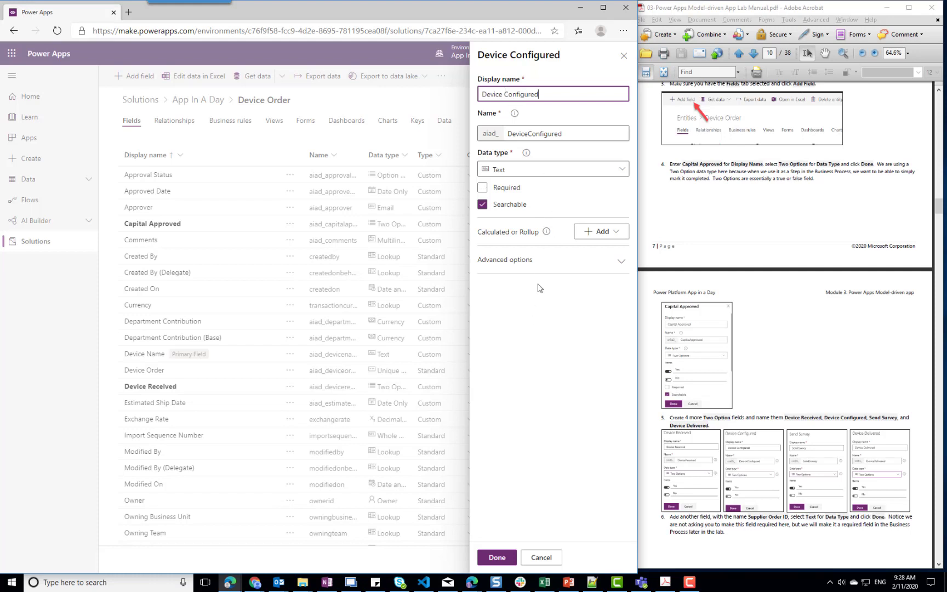
pyautogui.click(532, 171)
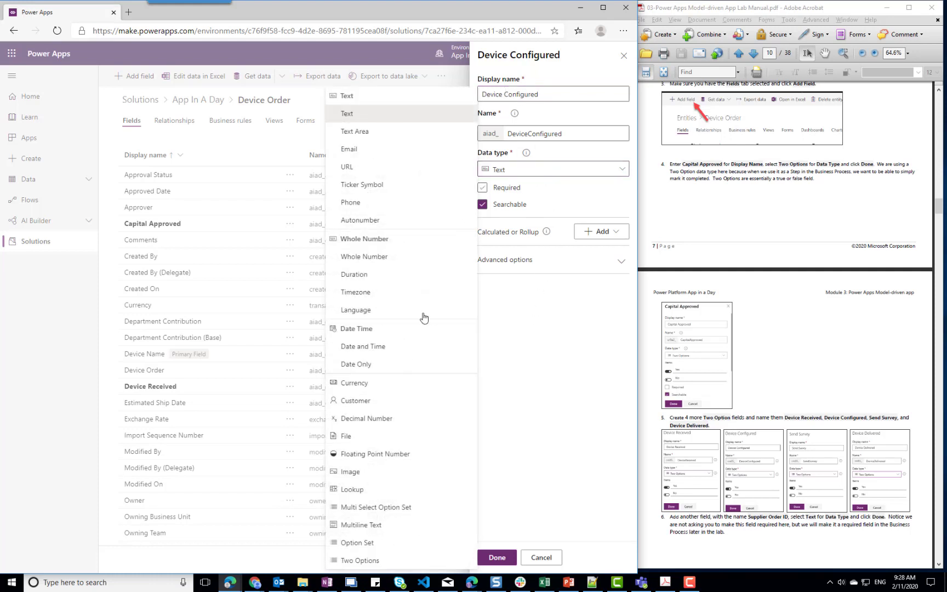
pyautogui.click(358, 559)
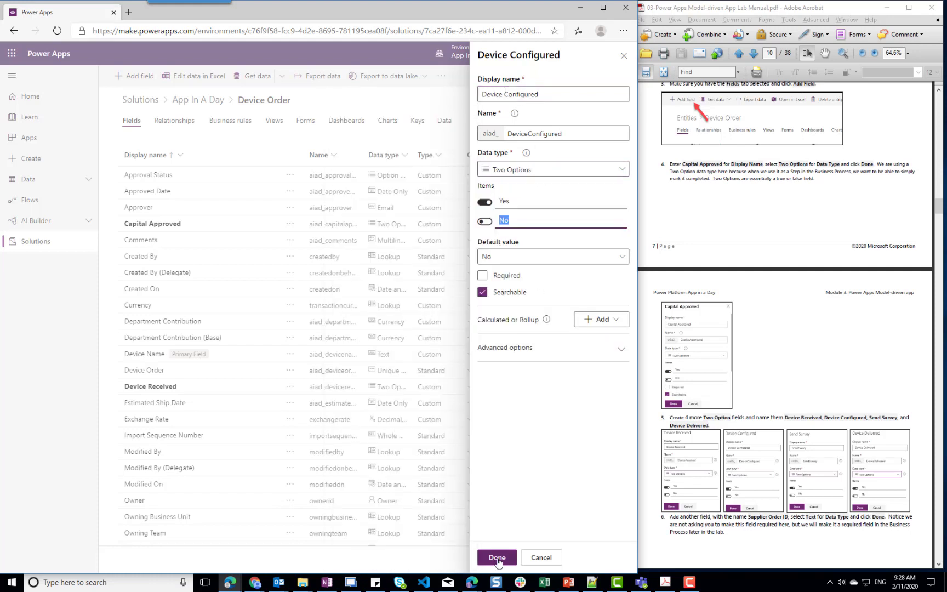
pyautogui.click(497, 556)
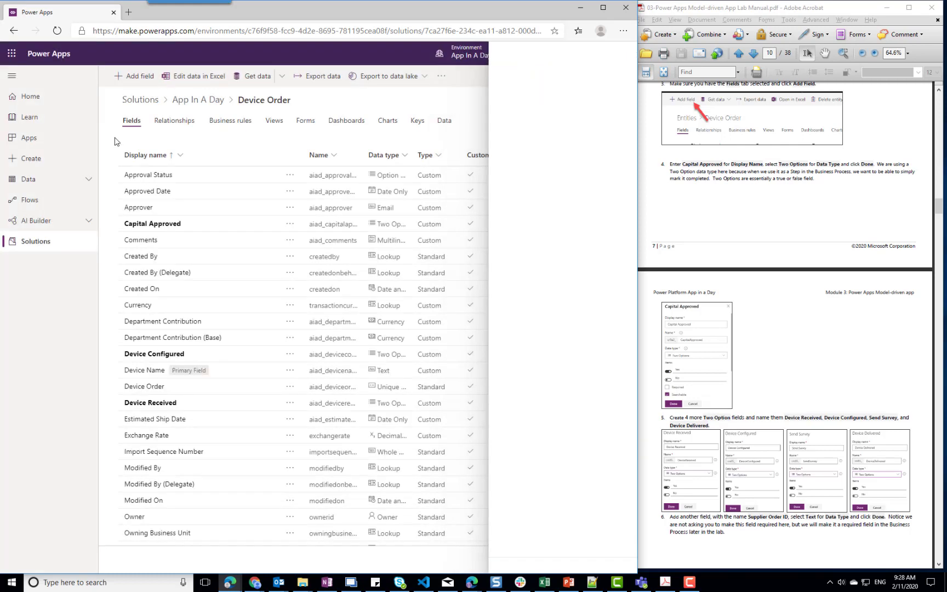
# Add a Two Options field named Send Survey to the Device Order entity.
pyautogui.click(145, 79)
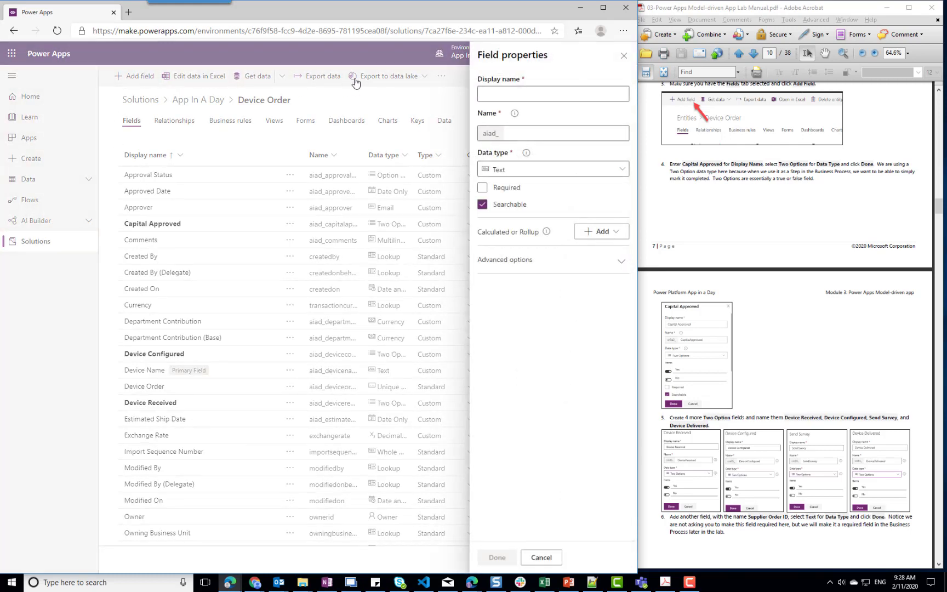
pyautogui.click(553, 93)
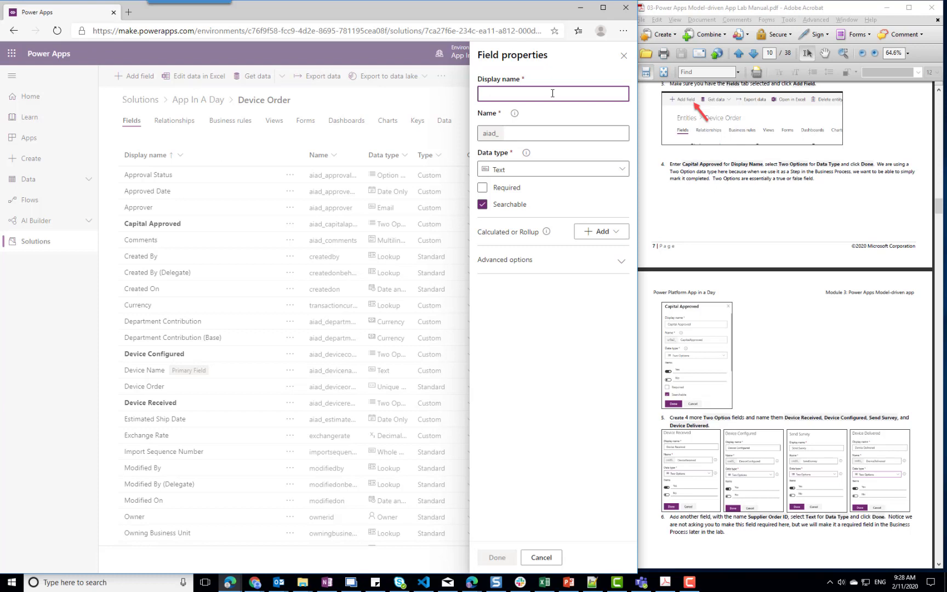
pyautogui.write('Send ')
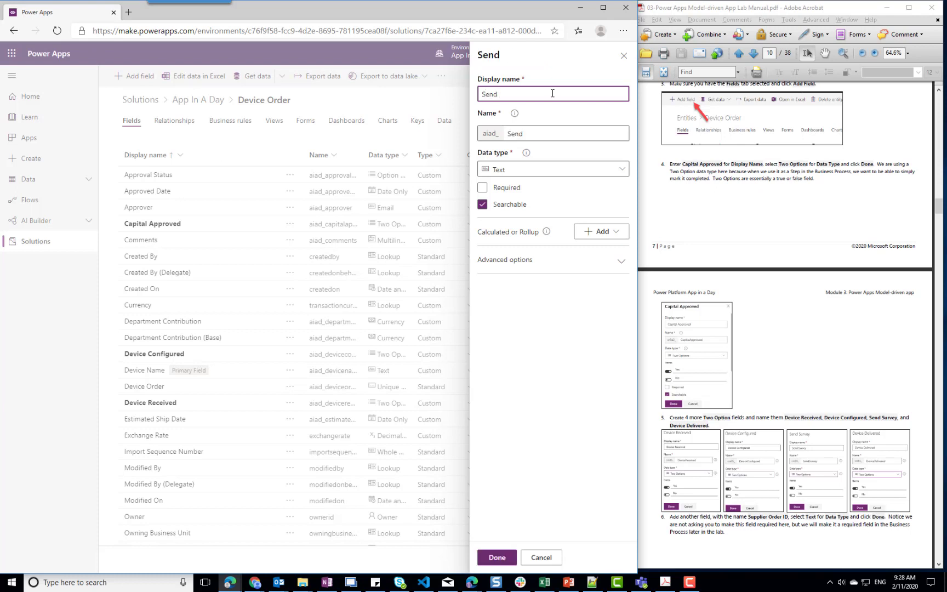
pyautogui.write('Survey')
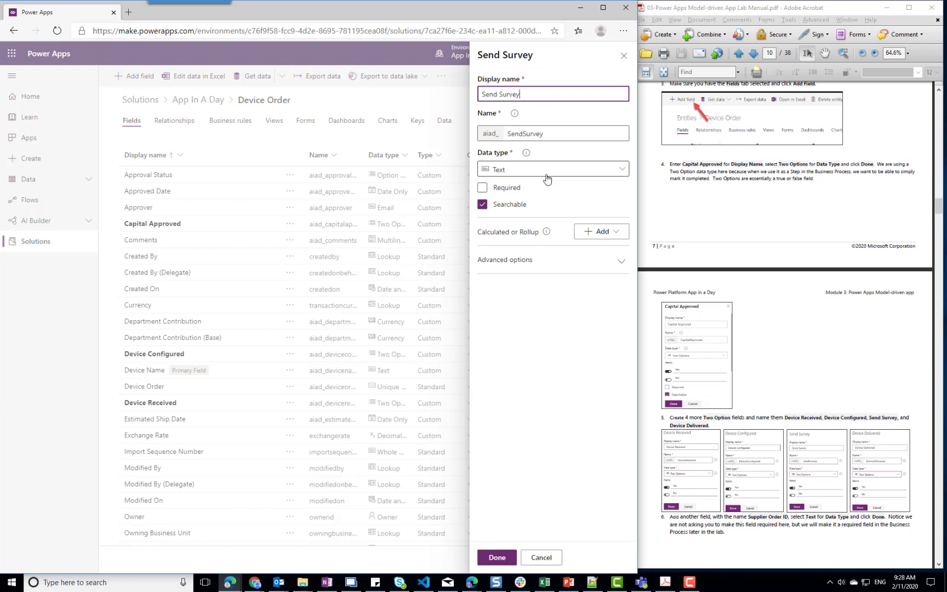
pyautogui.click(547, 179)
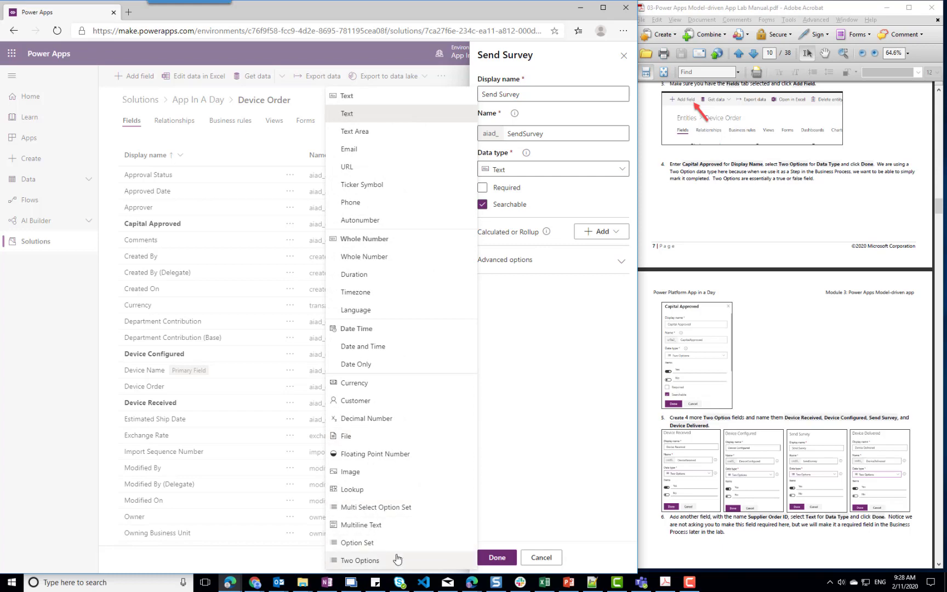
pyautogui.click(398, 559)
pyautogui.click(497, 557)
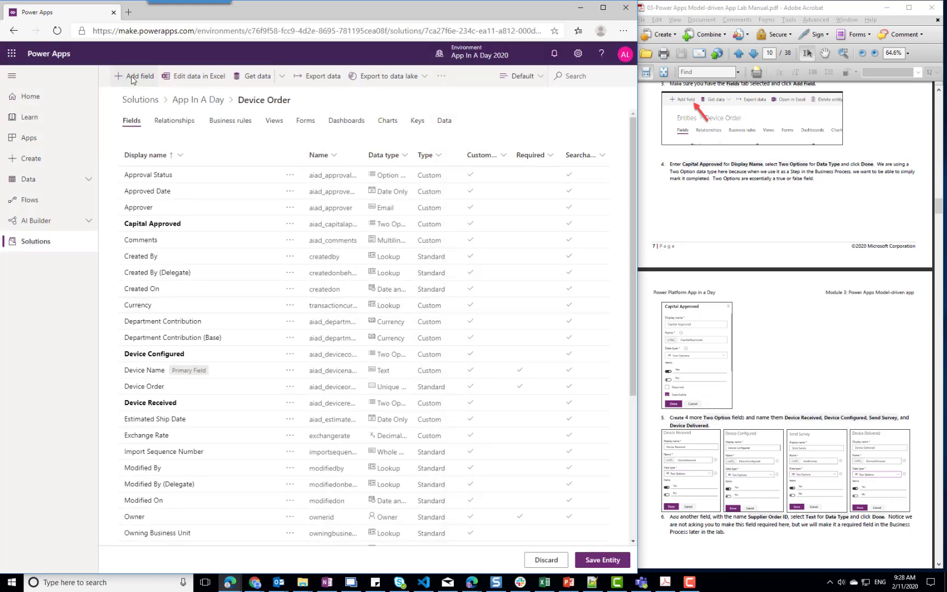
# Add a Two Options field named Device Delivered to the Device Order entity.
pyautogui.click(132, 80)
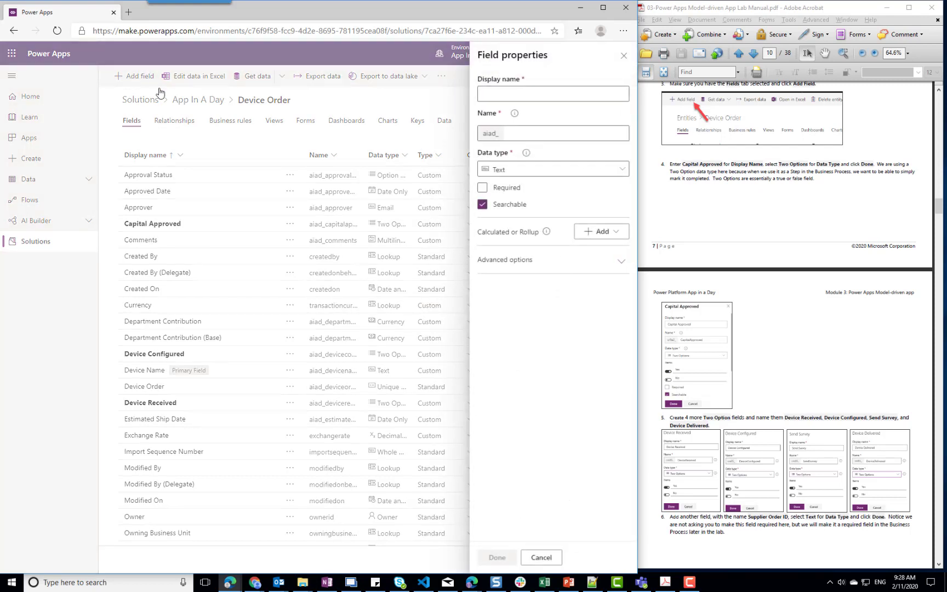
pyautogui.click(522, 93)
pyautogui.write('D')
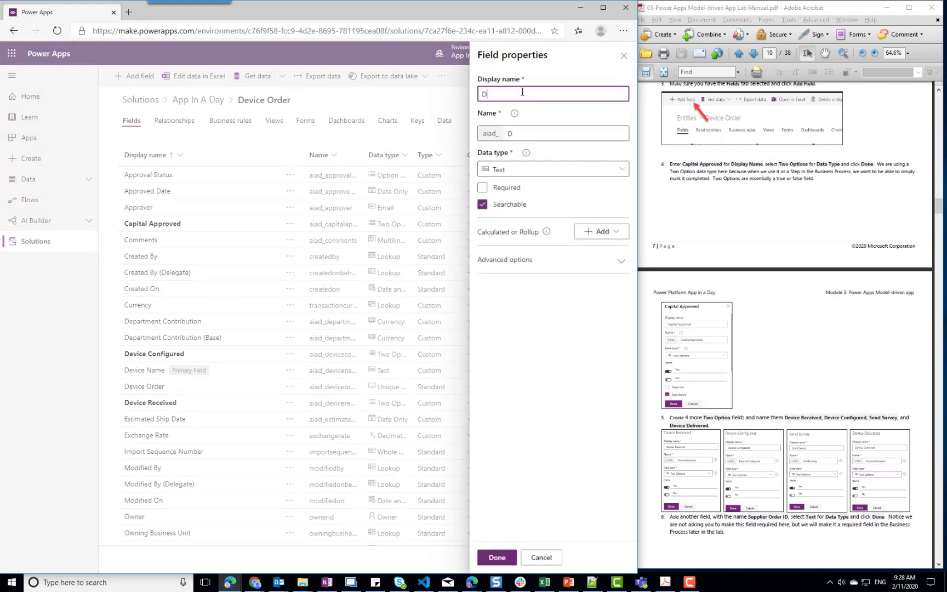
pyautogui.write('evice De')
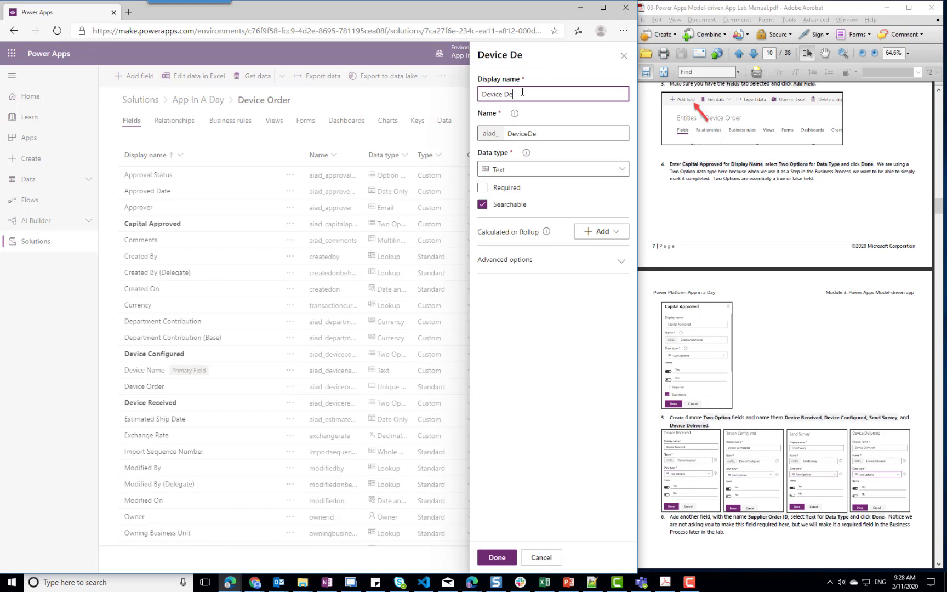
pyautogui.write('livered')
pyautogui.click(528, 171)
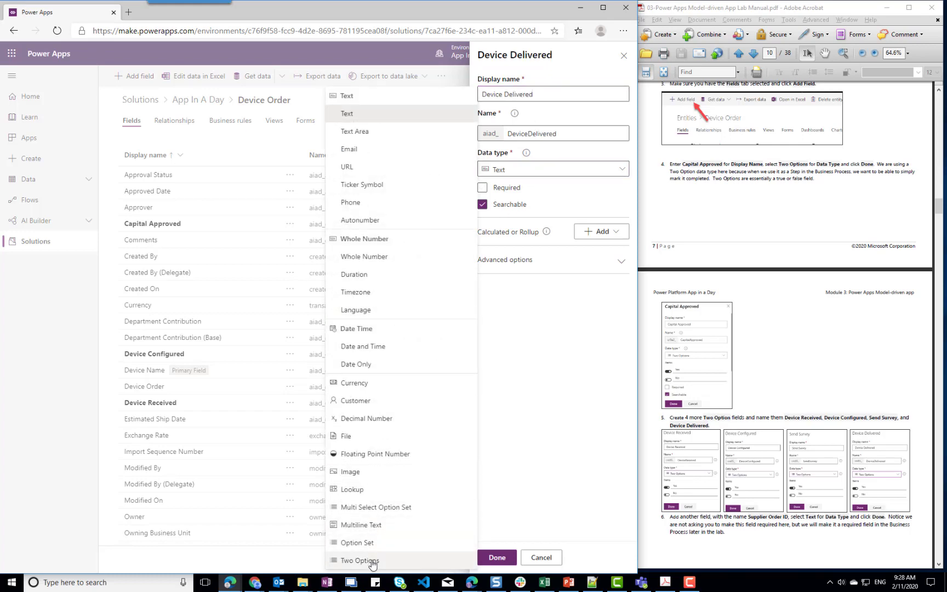
pyautogui.click(372, 561)
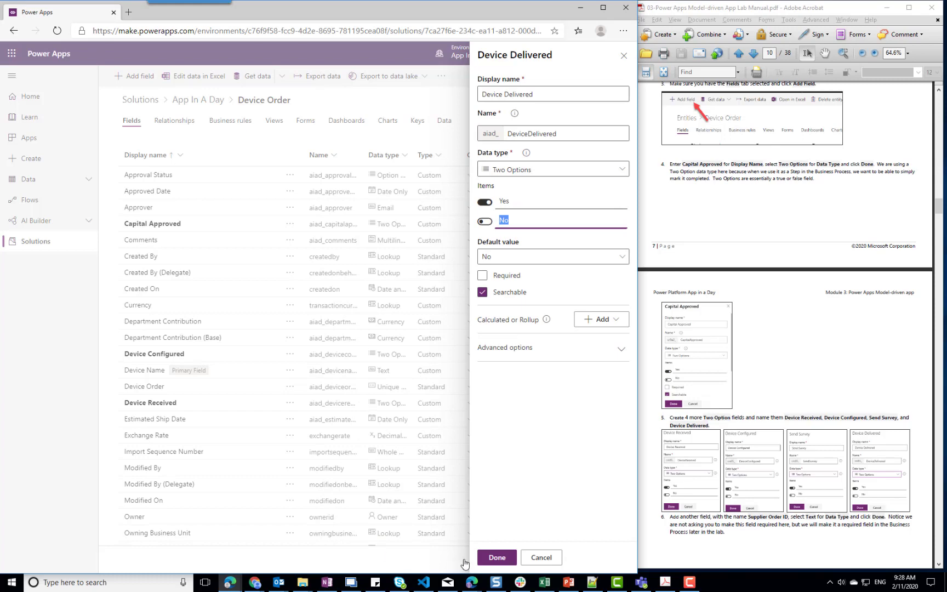
pyautogui.click(496, 557)
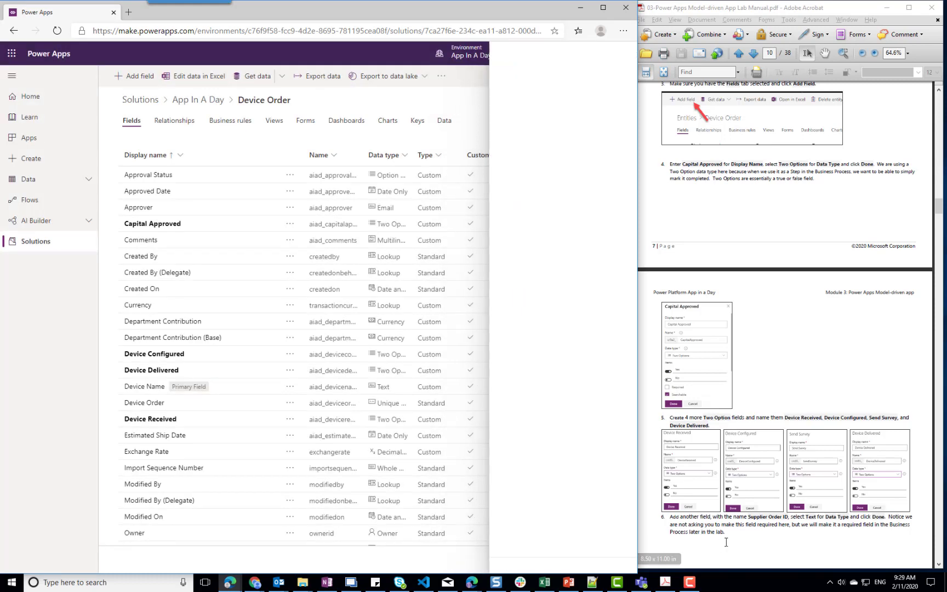
# Add a Text field named Supplier Order ID to the Device Order entity.
pyautogui.click(141, 78)
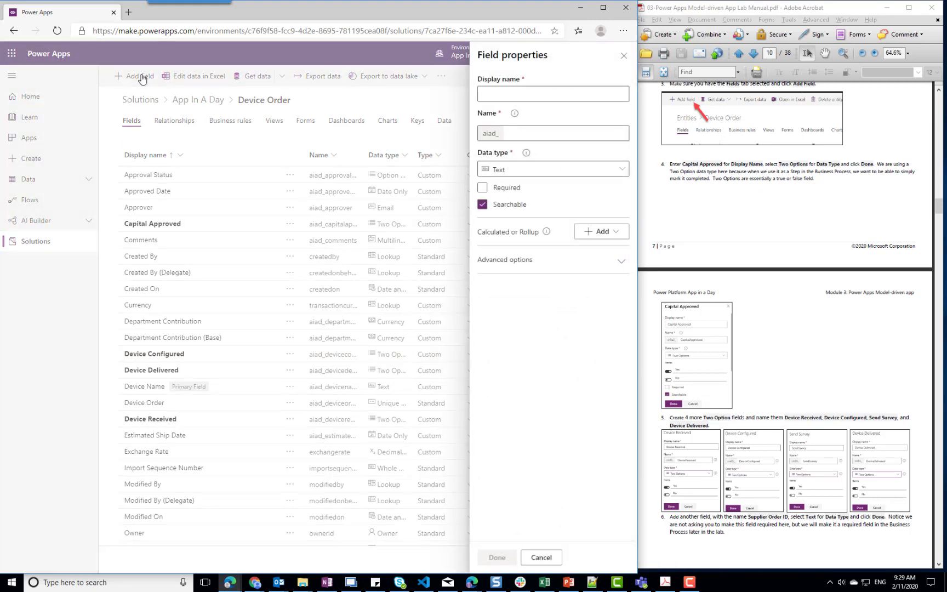
pyautogui.click(501, 92)
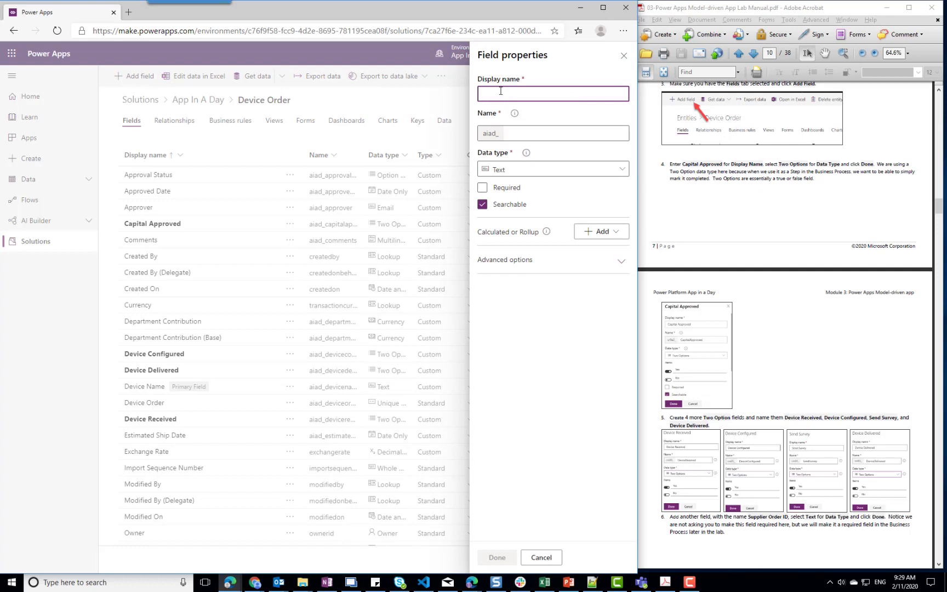
pyautogui.write('Supplier O')
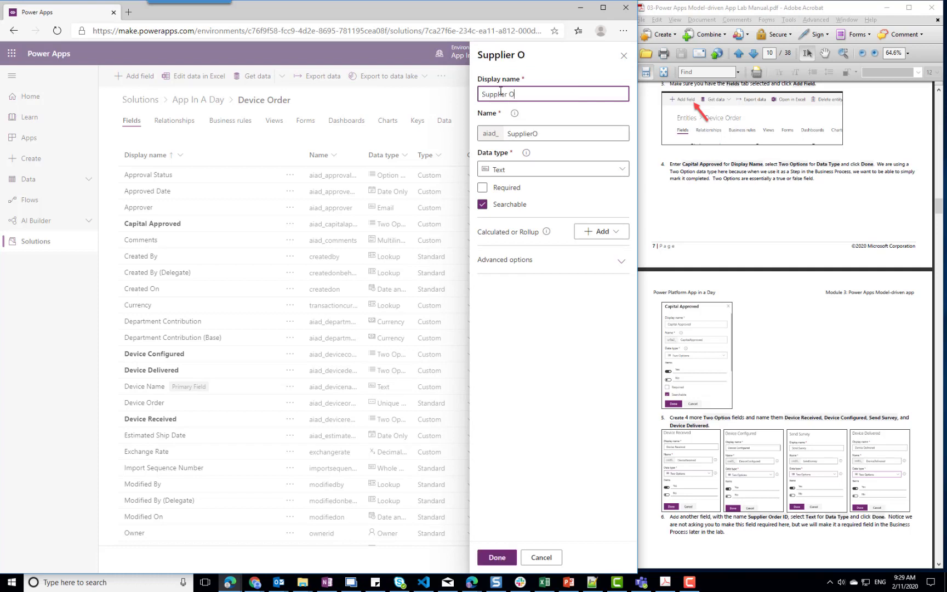
pyautogui.write('rder ID')
pyautogui.click(497, 558)
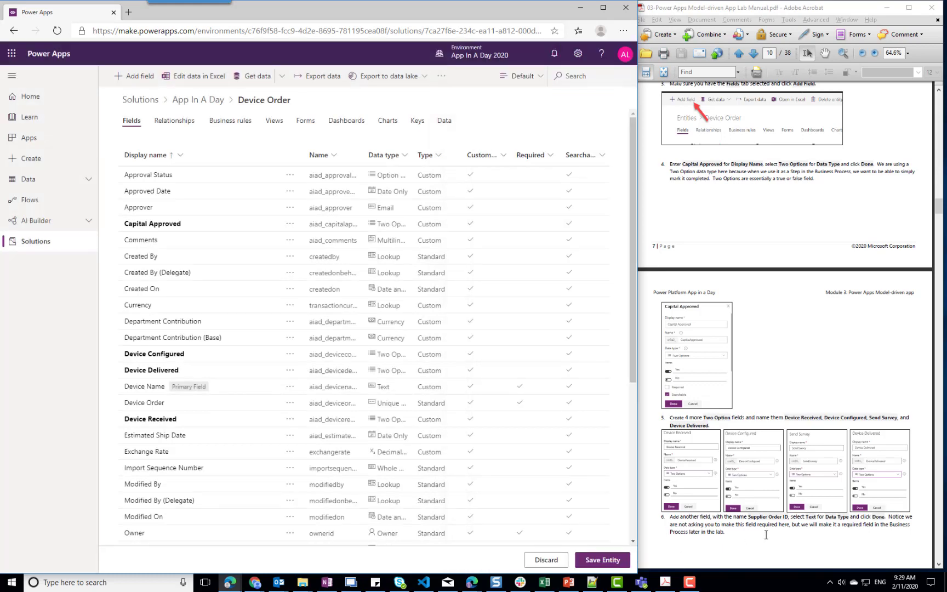
# Save the Device Order entity with its new fields.
pyautogui.scroll(-4, 766, 531)
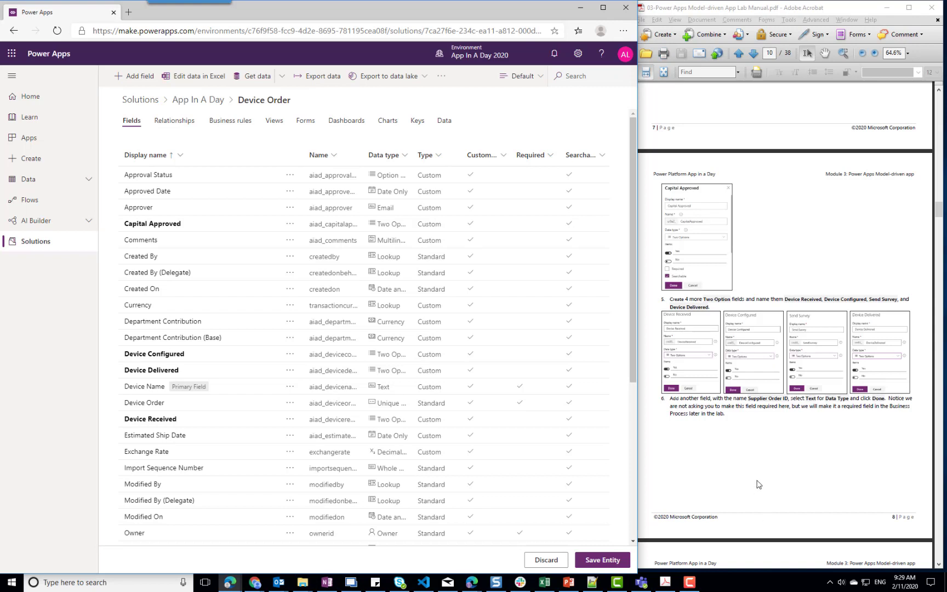
pyautogui.scroll(-8, 760, 482)
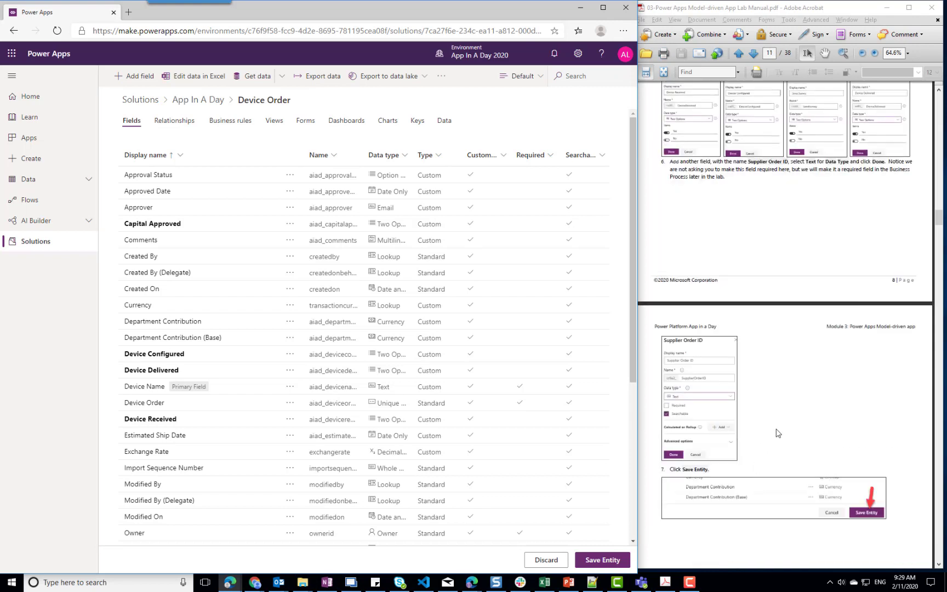
pyautogui.click(605, 558)
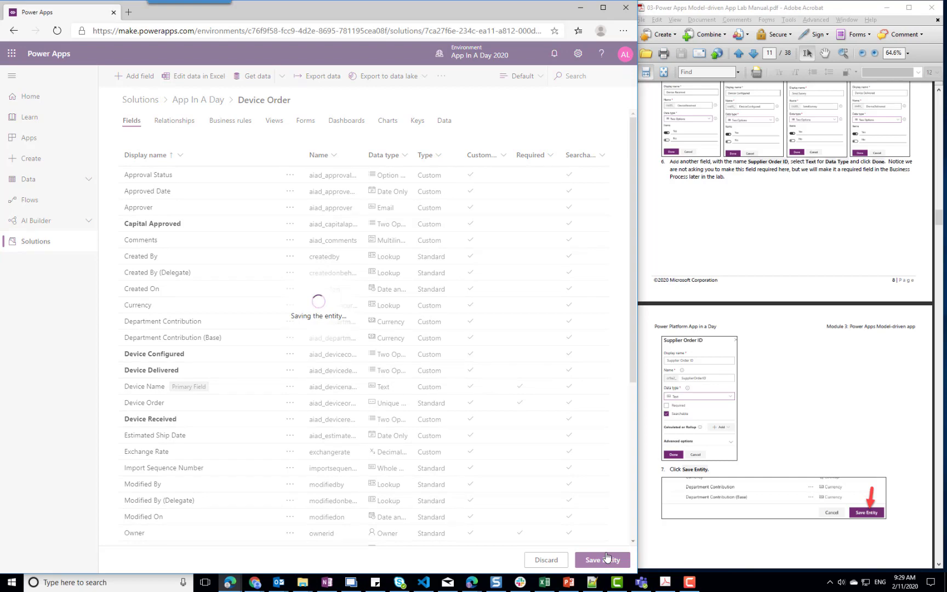
# Enable business process flows for the Device Order entity in the classic editor, and publish all customizations from the App In A Day solution.
pyautogui.scroll(-3, 845, 439)
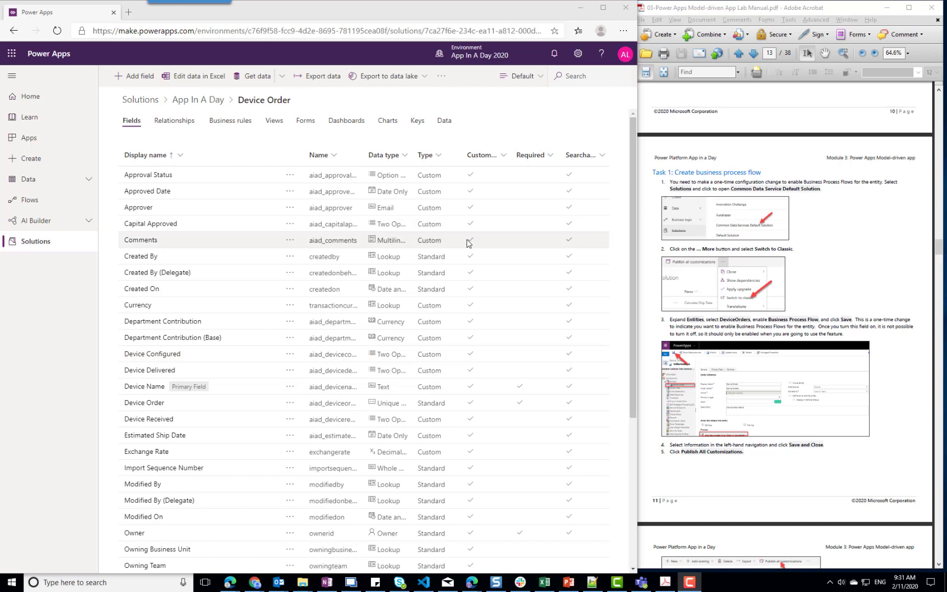
pyautogui.click(440, 80)
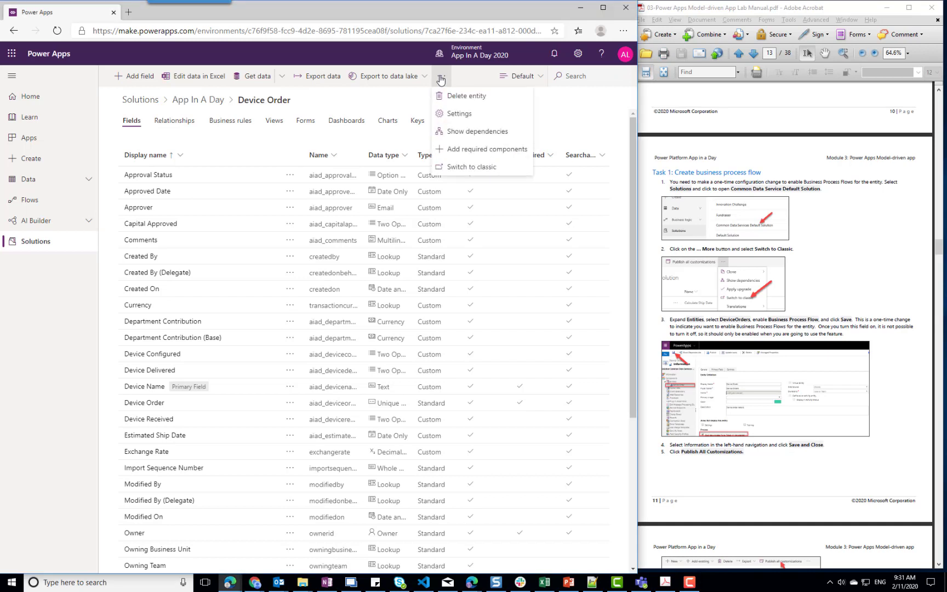
pyautogui.click(482, 167)
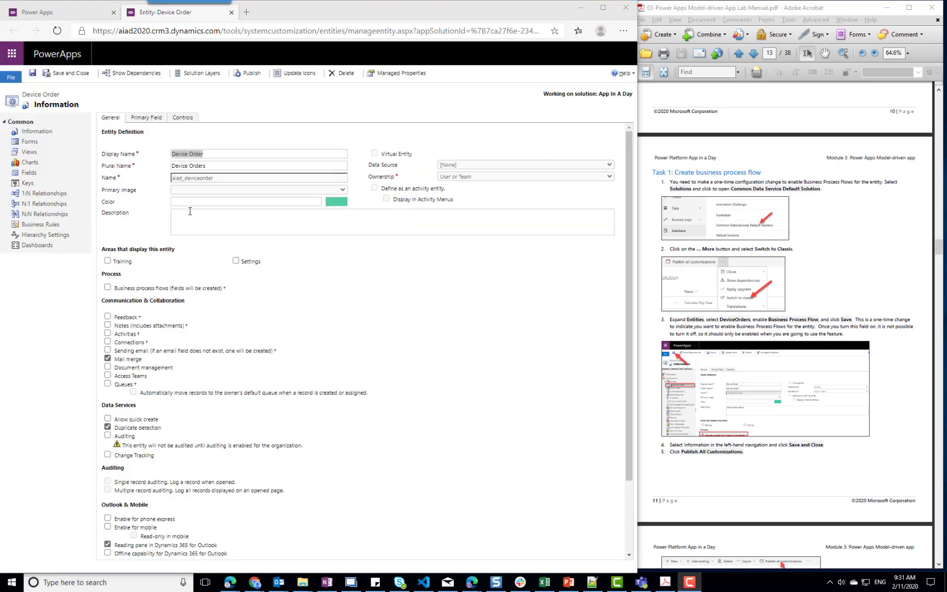
pyautogui.click(107, 288)
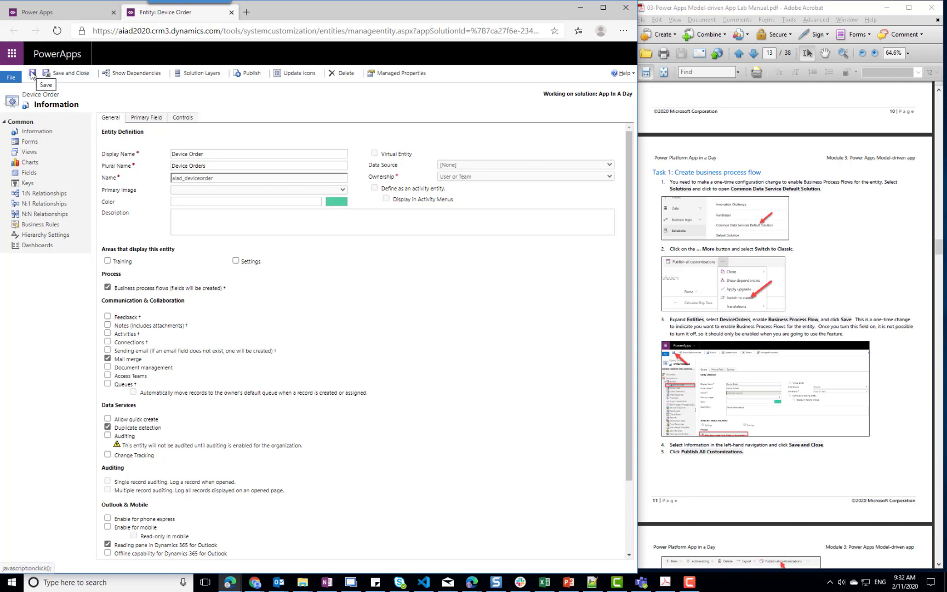
pyautogui.click(62, 74)
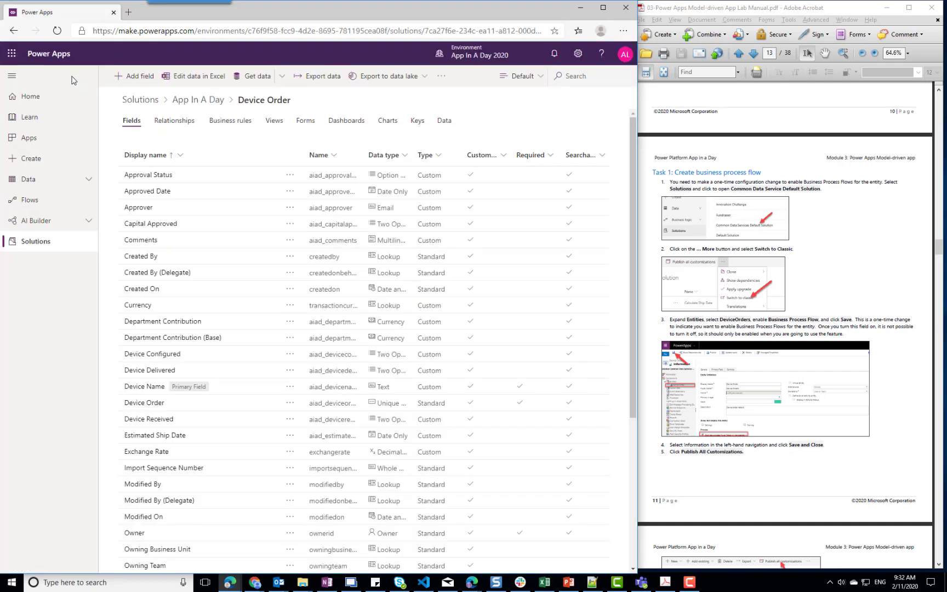
pyautogui.click(210, 103)
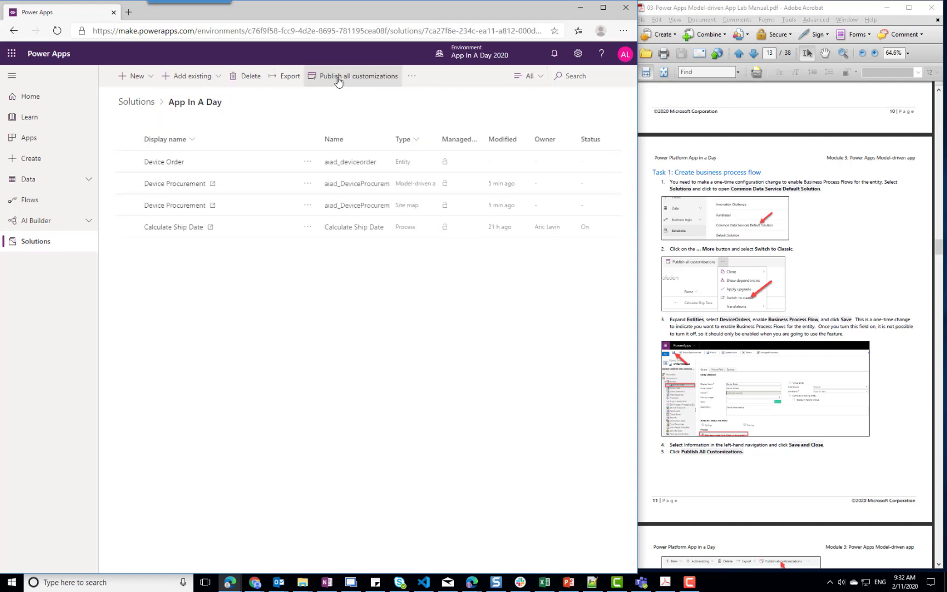
pyautogui.click(354, 78)
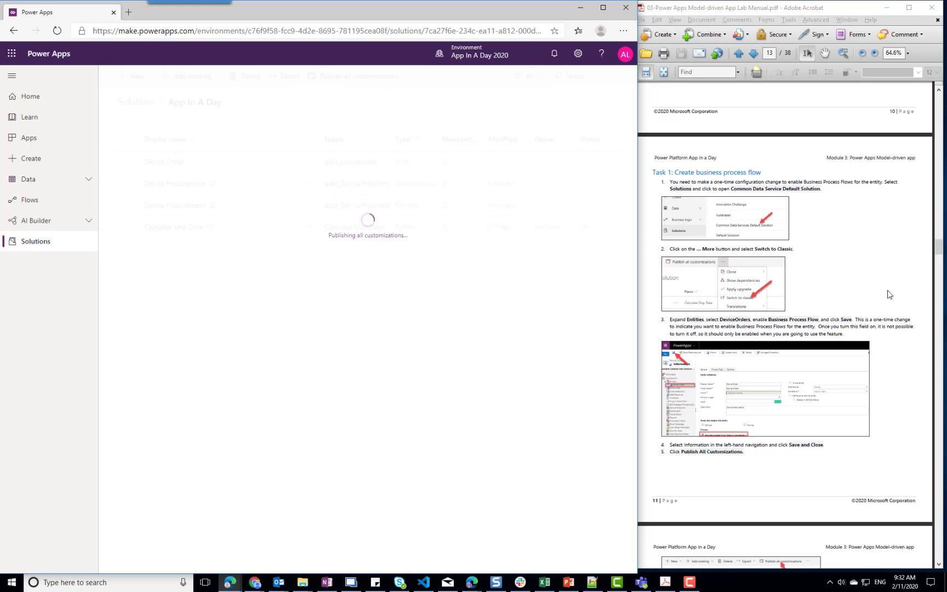
# Create a business process flow named Device Procument Process based on the Device Order entity.
pyautogui.scroll(-3, 889, 294)
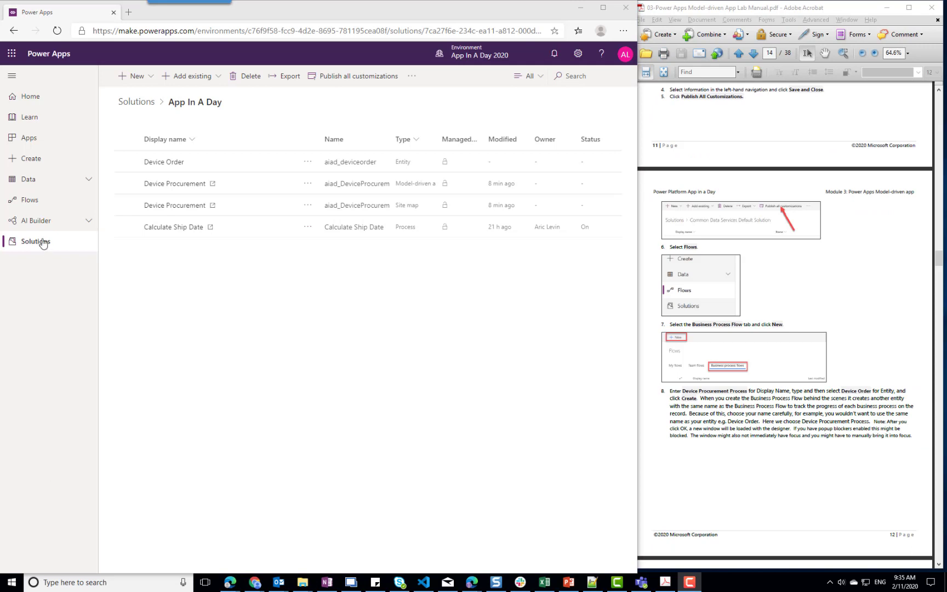
pyautogui.click(34, 202)
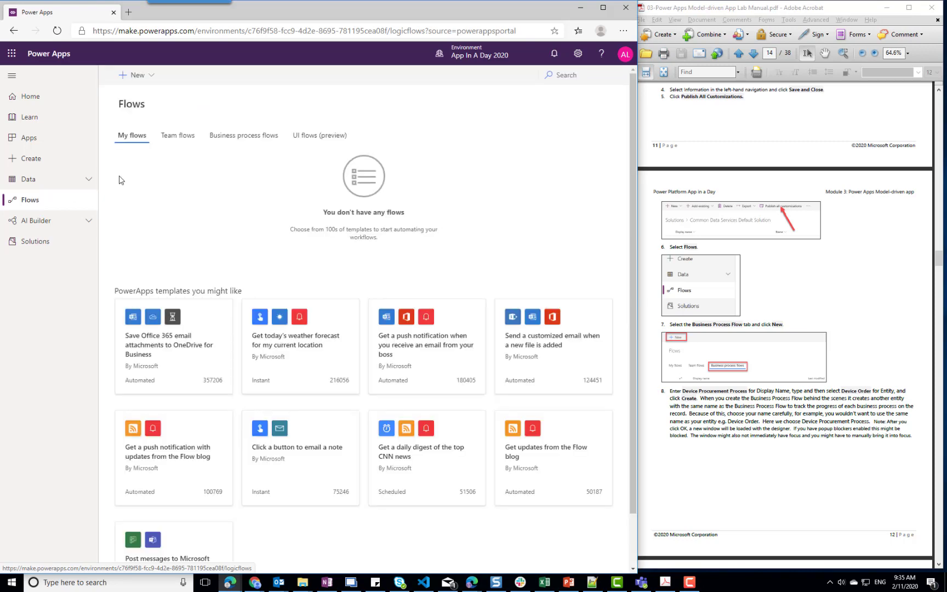
pyautogui.click(243, 137)
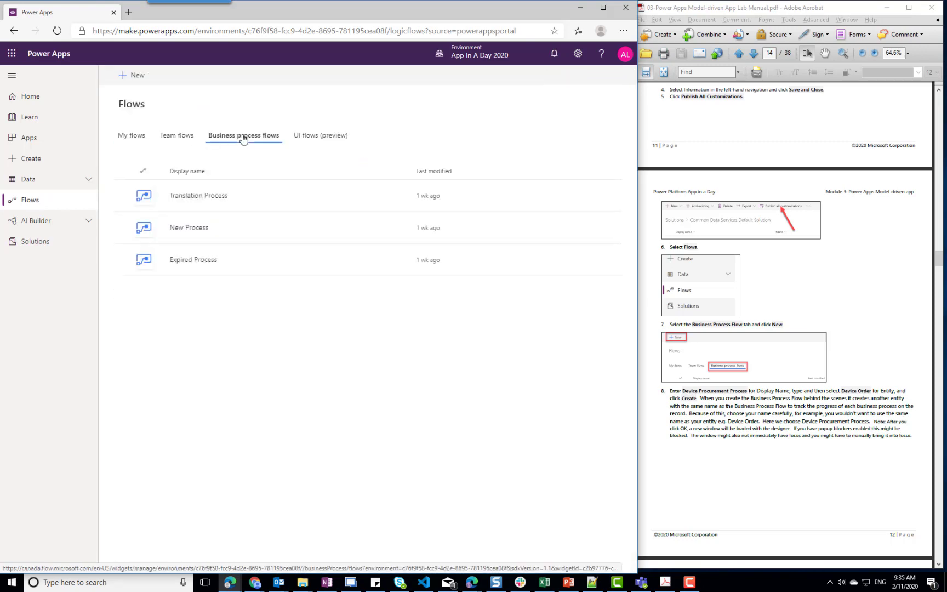
pyautogui.click(133, 79)
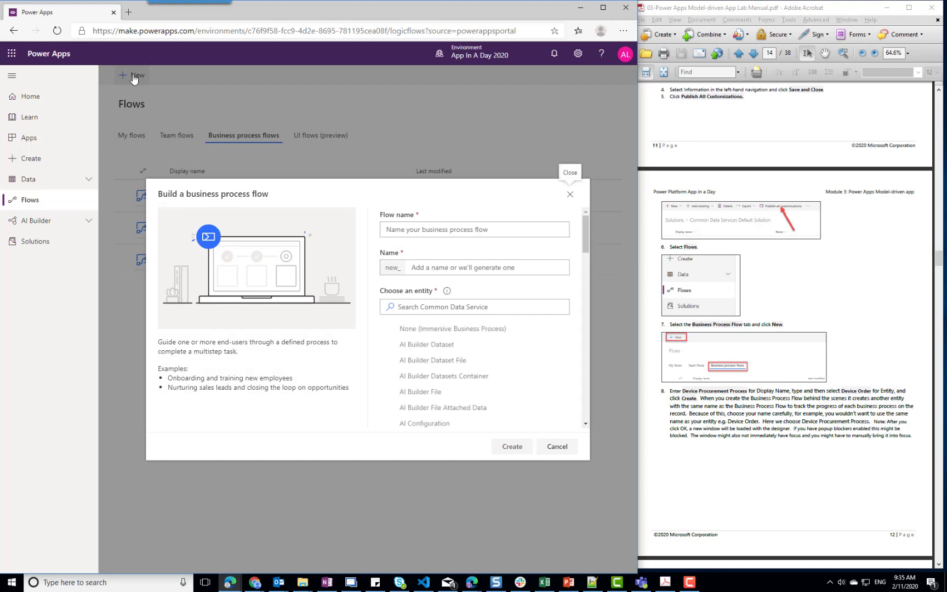
pyautogui.click(481, 230)
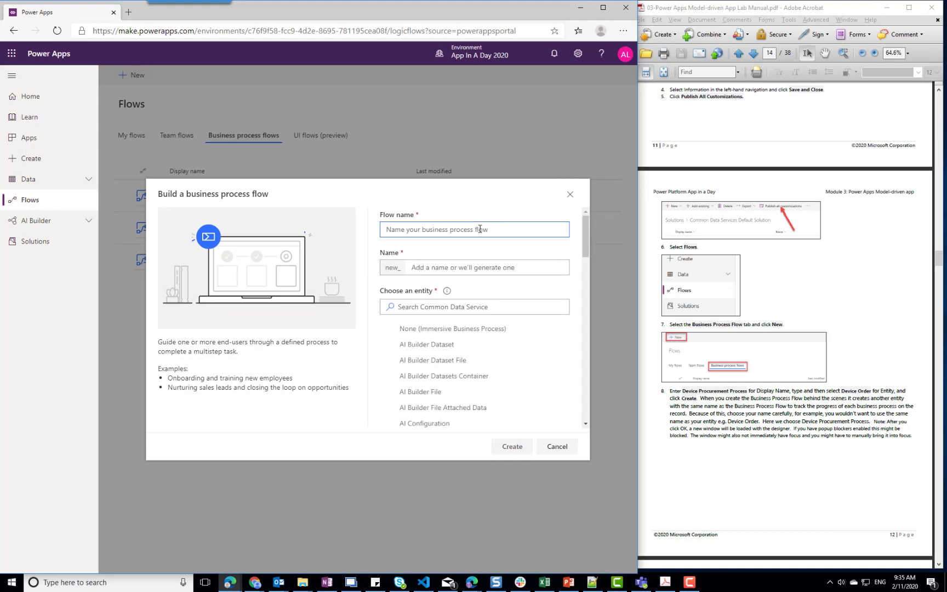
pyautogui.write('Device Procument Process')
pyautogui.press('Tab')
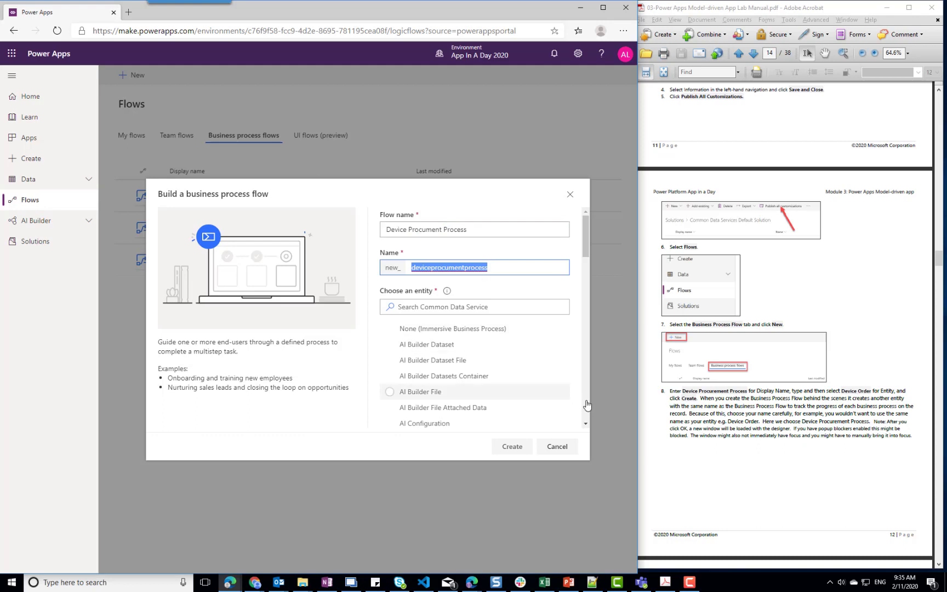
pyautogui.scroll(-7, 586, 405)
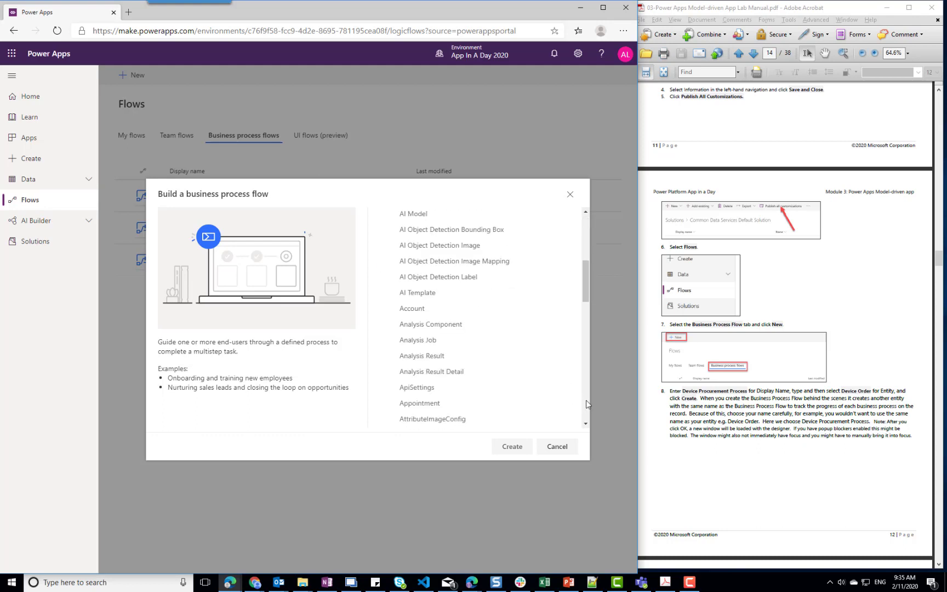
pyautogui.scroll(-3, 586, 404)
pyautogui.scroll(5, 585, 246)
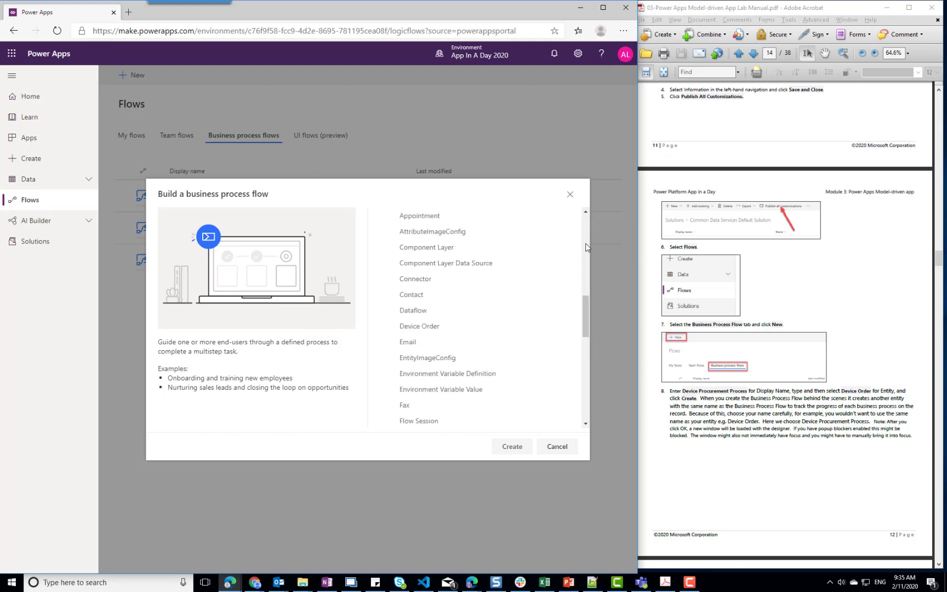
pyautogui.click(420, 370)
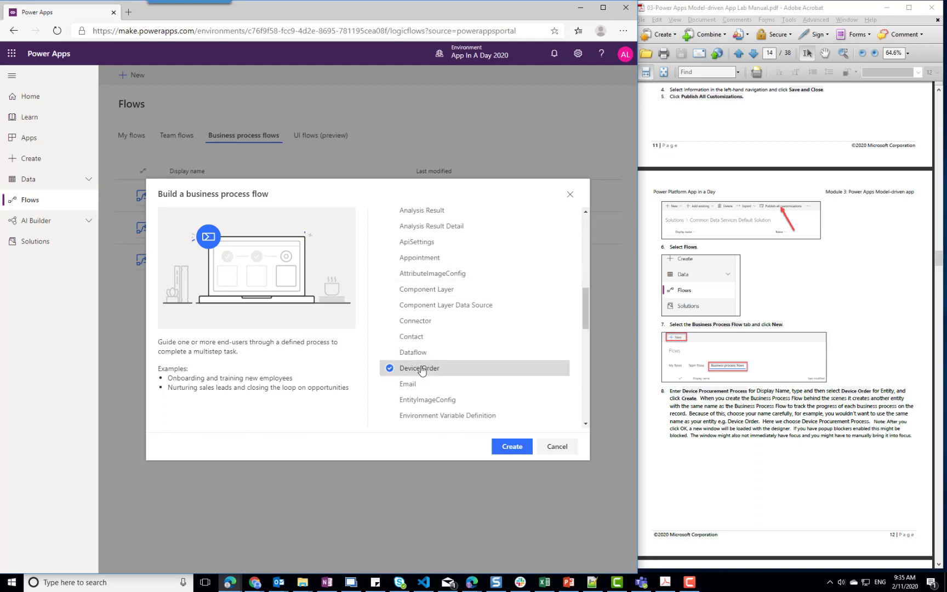
pyautogui.click(512, 447)
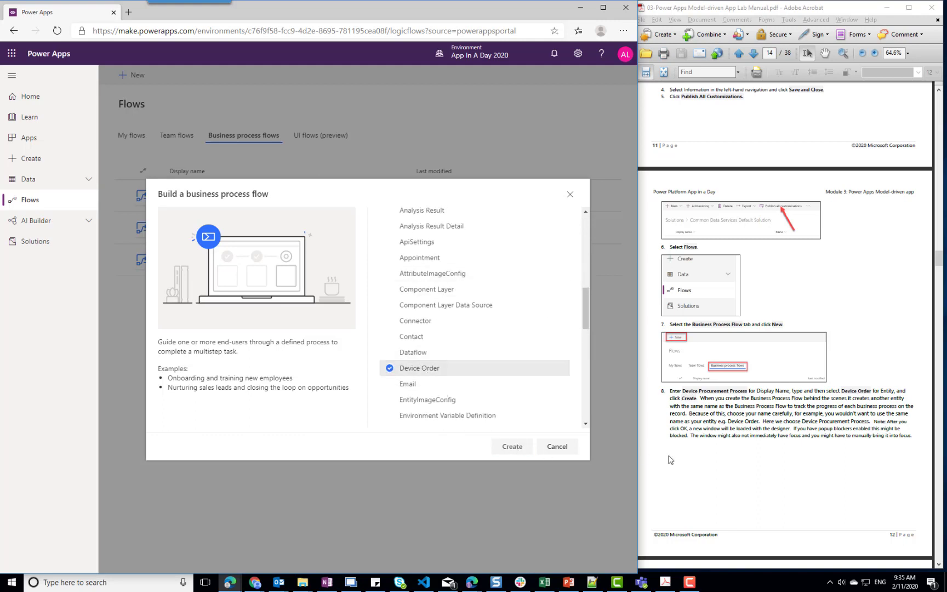
# Set the display name of the flow's first stage to Device Requested and apply it.
pyautogui.scroll(-3, 769, 431)
pyautogui.scroll(-6, 769, 431)
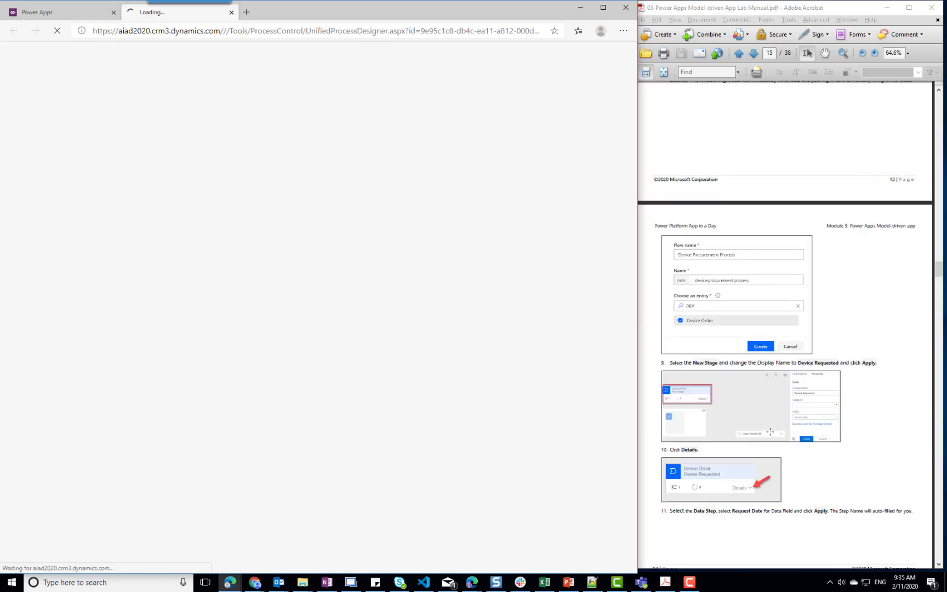
pyautogui.scroll(-6, 769, 432)
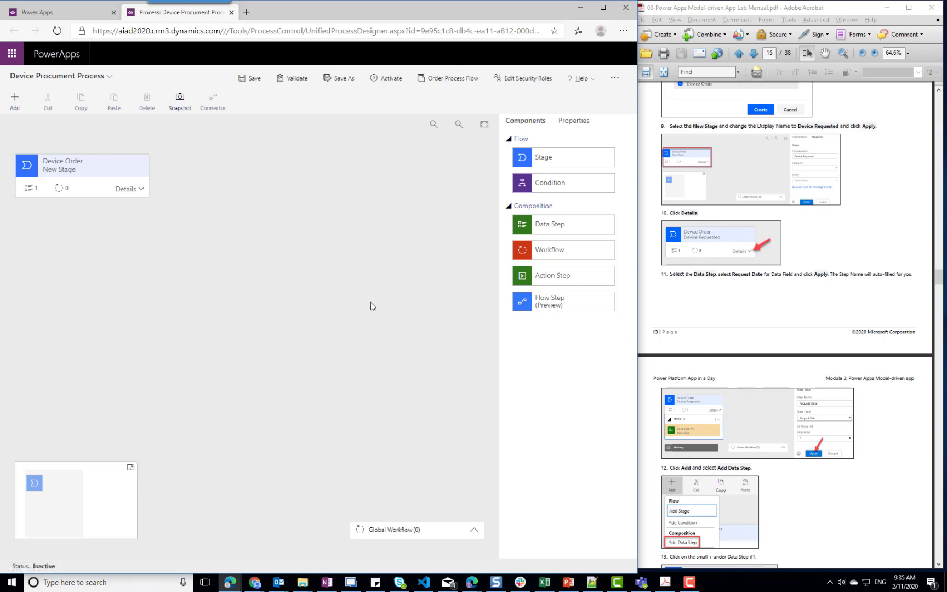
pyautogui.click(67, 168)
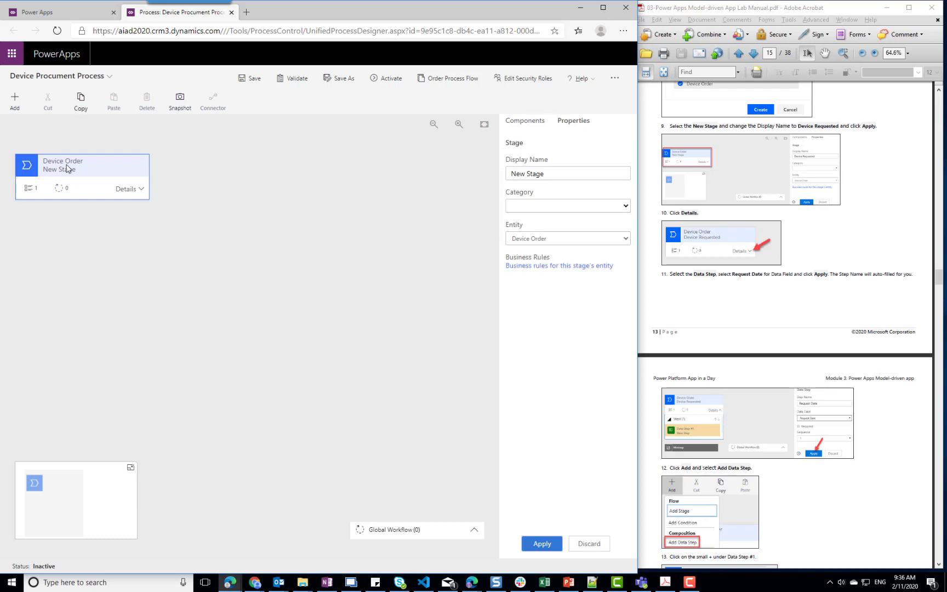
pyautogui.tripleClick(564, 173)
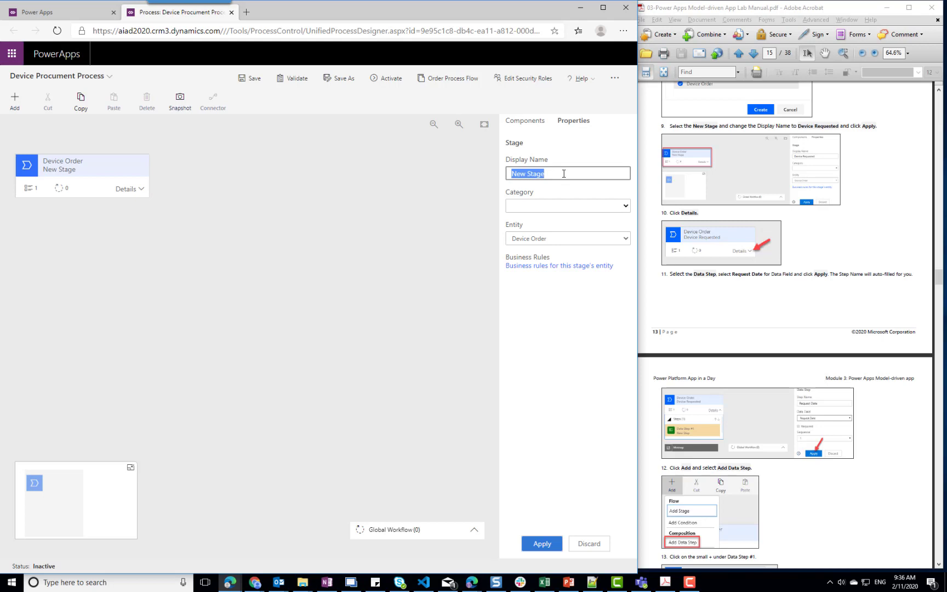
pyautogui.write('Device Requested')
pyautogui.click(542, 543)
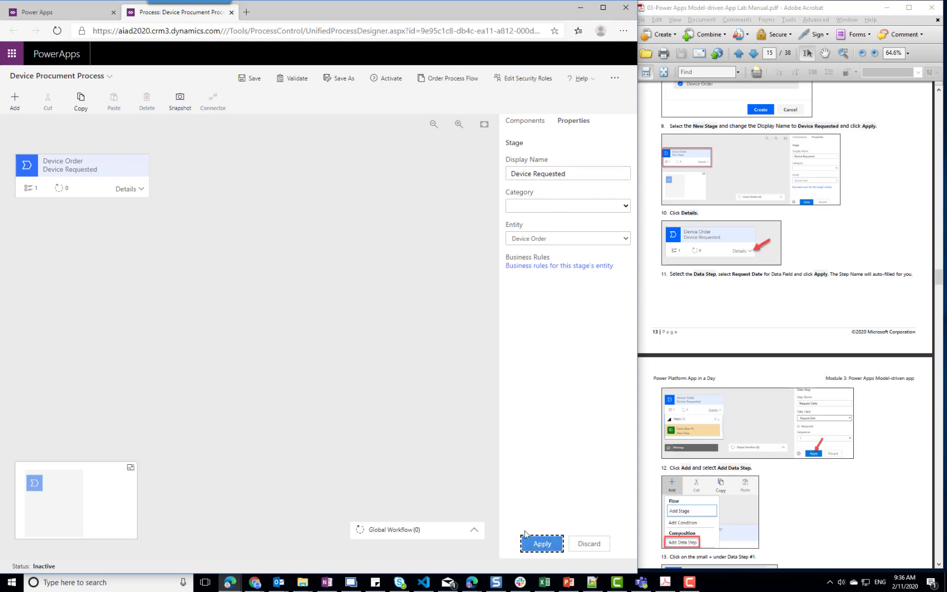
# Name the Device Requested stage's first data step Request Date, bind it to the Request Date field, and apply it.
pyautogui.click(141, 189)
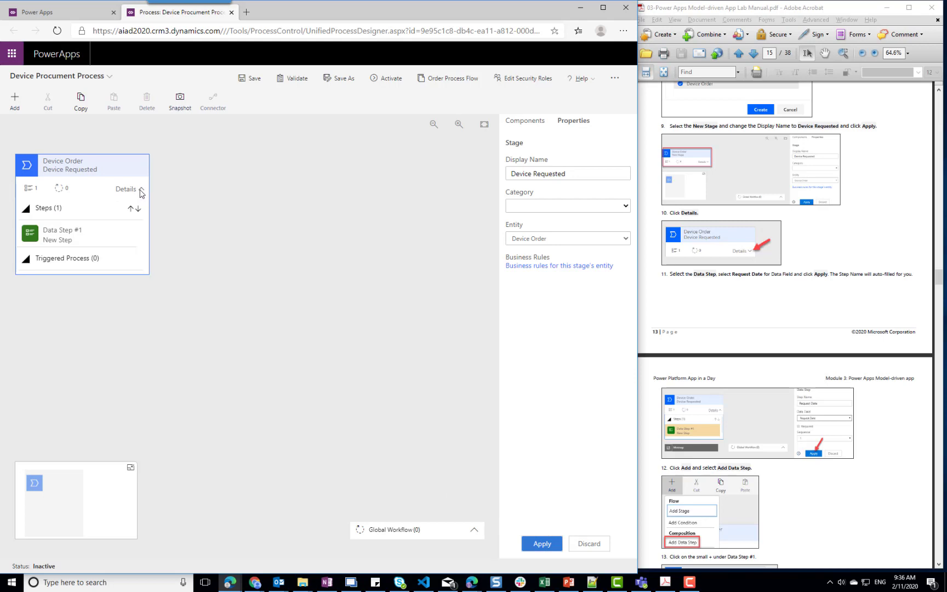
pyautogui.click(89, 239)
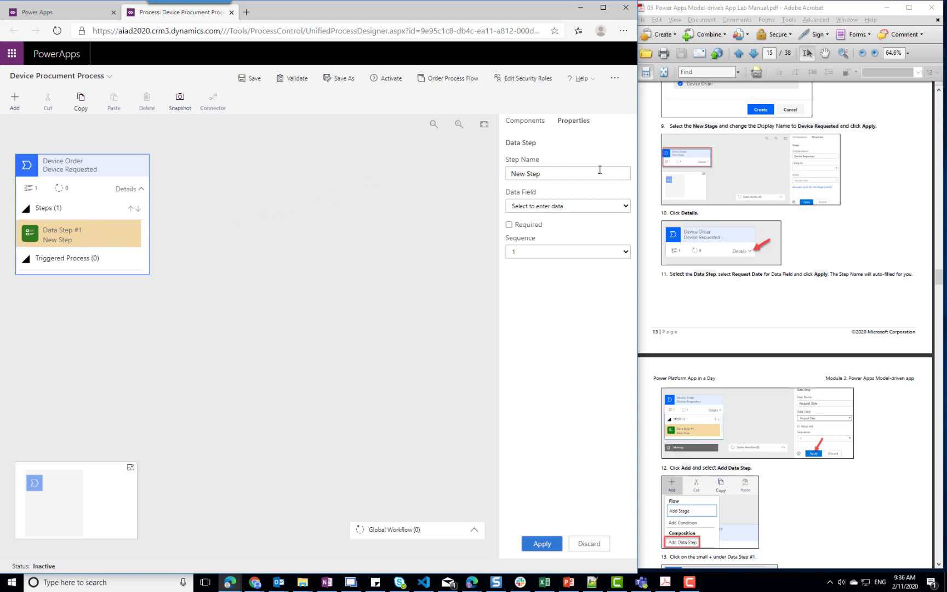
pyautogui.tripleClick(564, 173)
pyautogui.write('R')
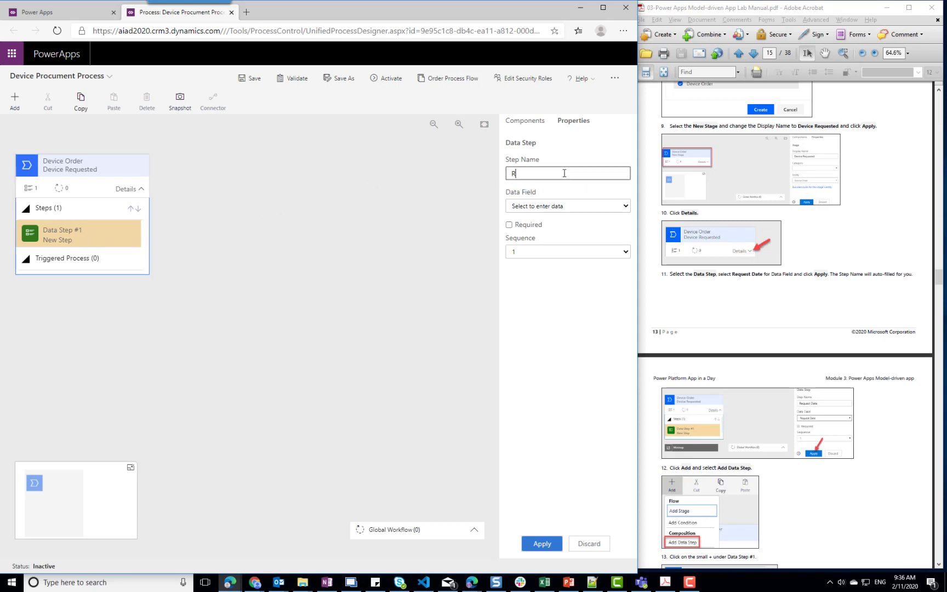
pyautogui.write('equest Date')
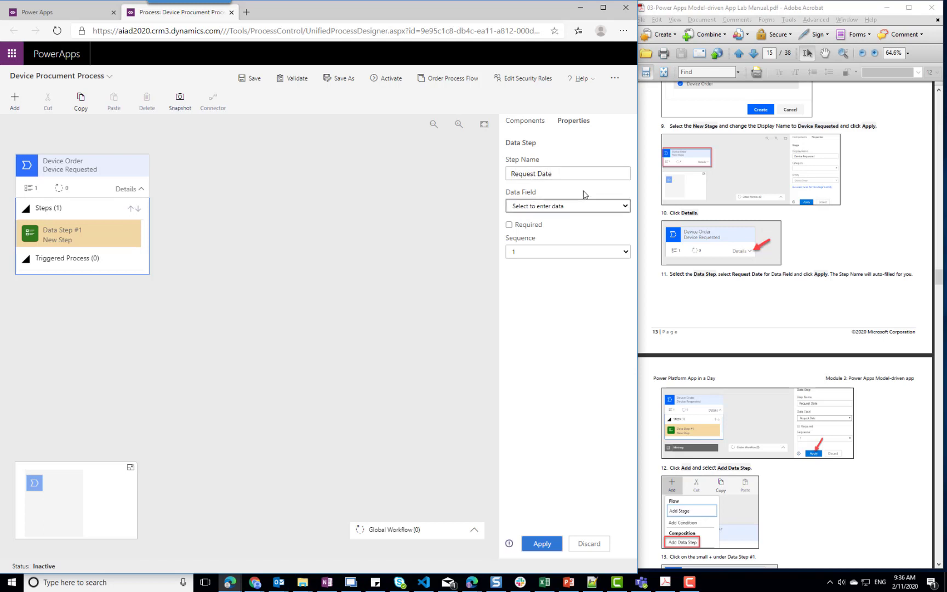
pyautogui.click(603, 208)
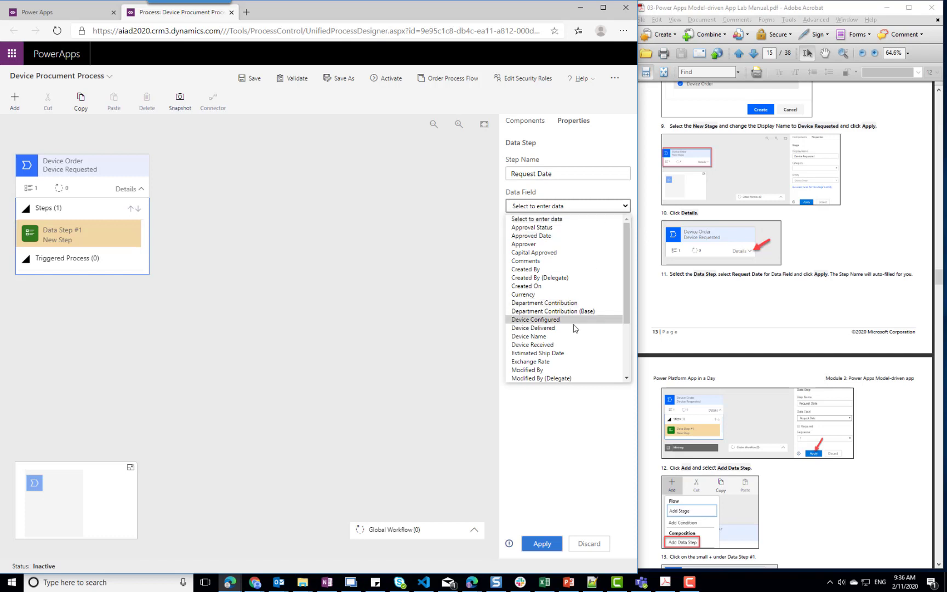
pyautogui.scroll(-3, 575, 328)
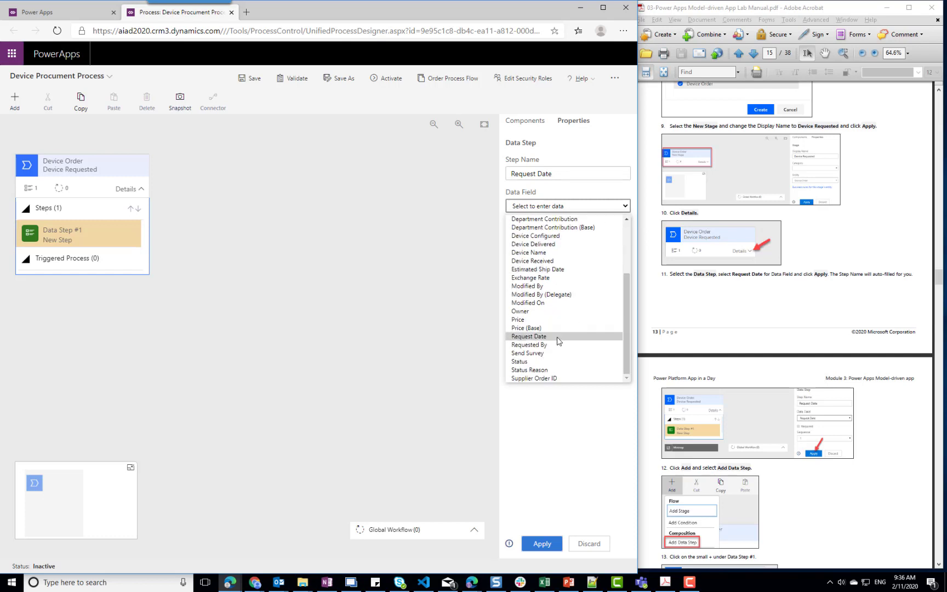
pyautogui.click(557, 339)
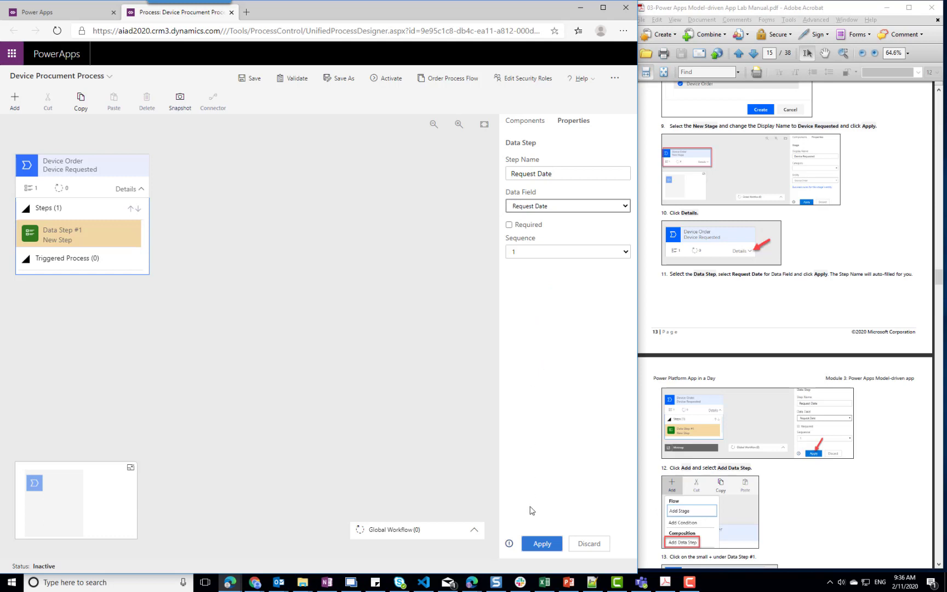
pyautogui.click(542, 544)
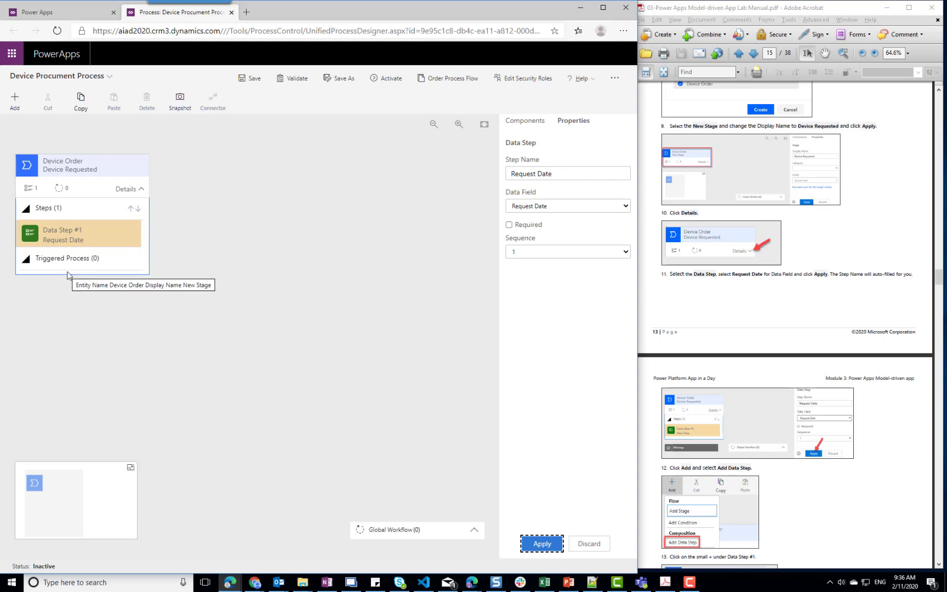
# Add a second data step below Request Date in the Device Requested stage, using the Approval Status field, and apply it.
pyautogui.click(15, 101)
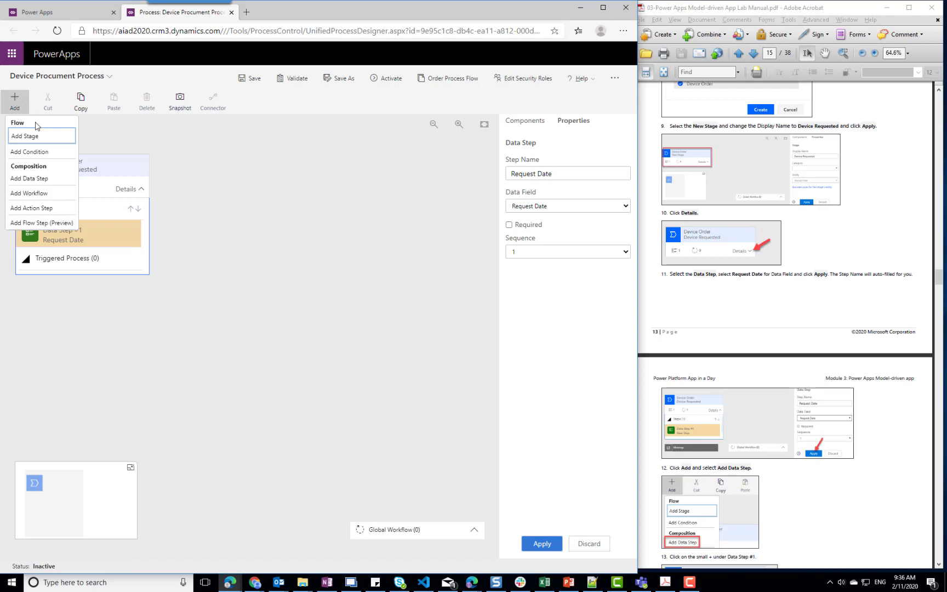
pyautogui.click(53, 180)
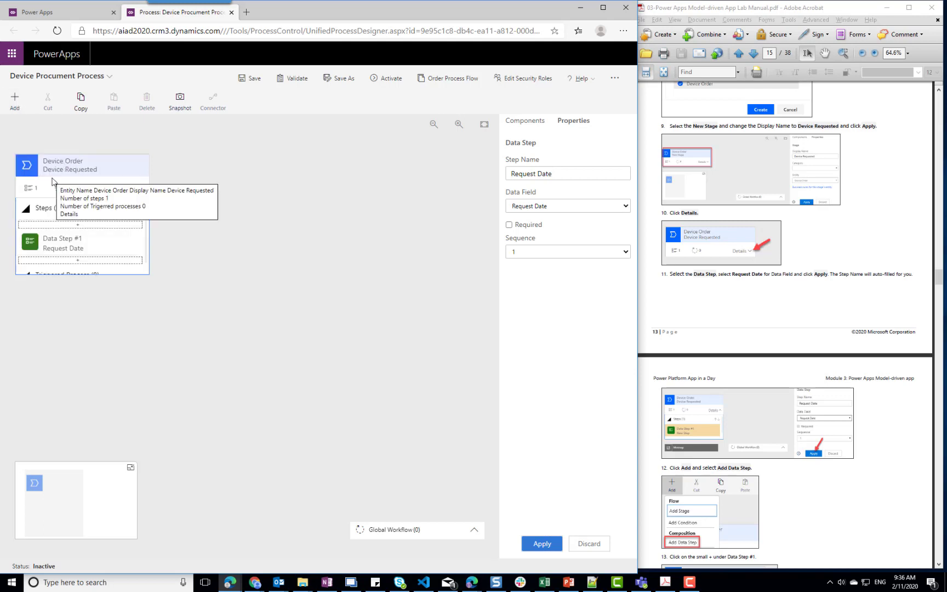
pyautogui.scroll(-3, 821, 487)
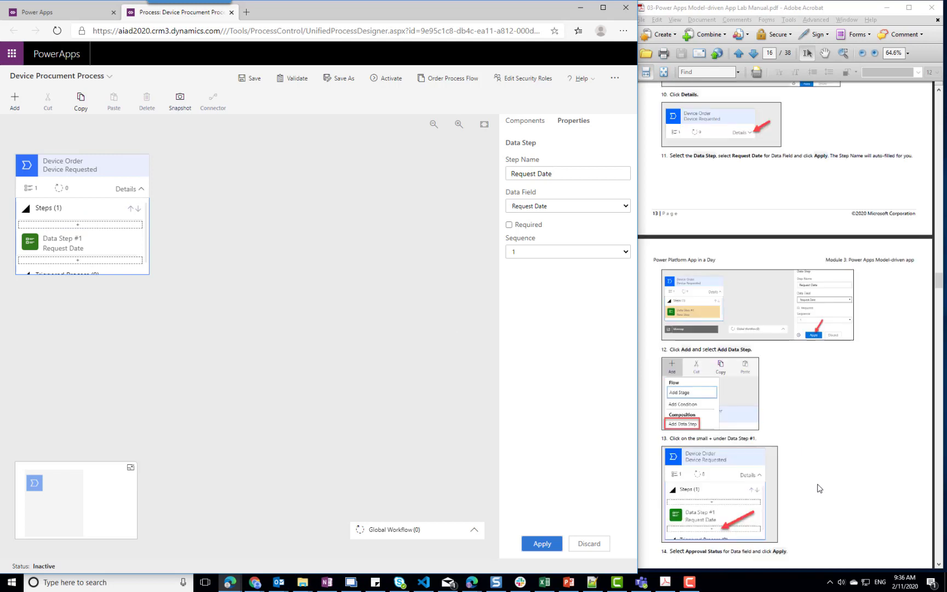
pyautogui.scroll(-3, 819, 487)
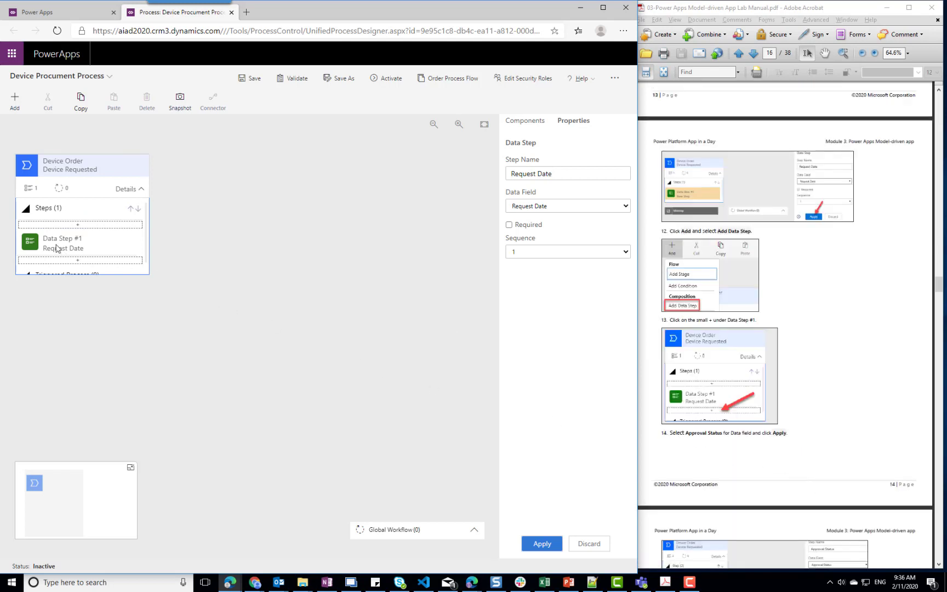
pyautogui.click(77, 262)
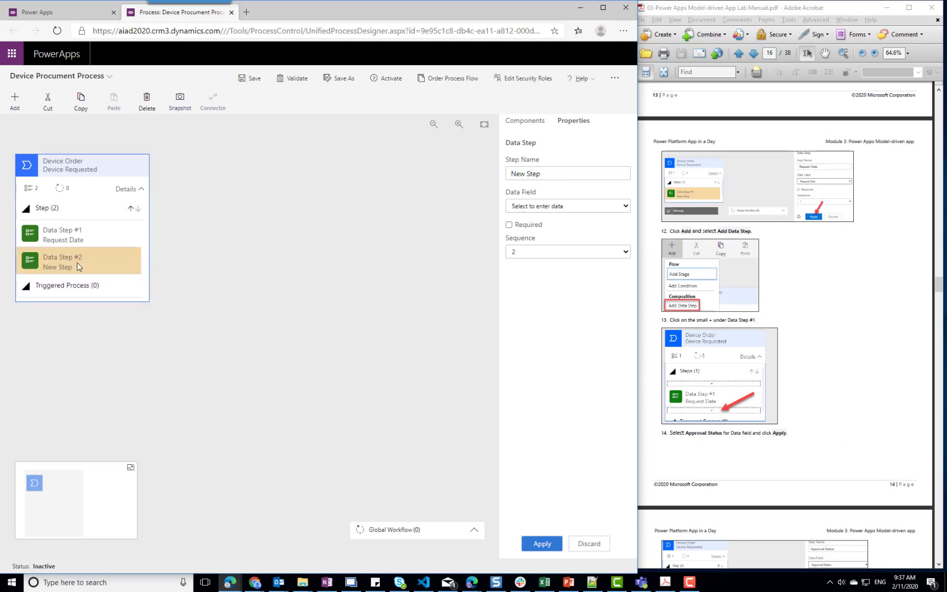
pyautogui.click(557, 176)
pyautogui.click(561, 206)
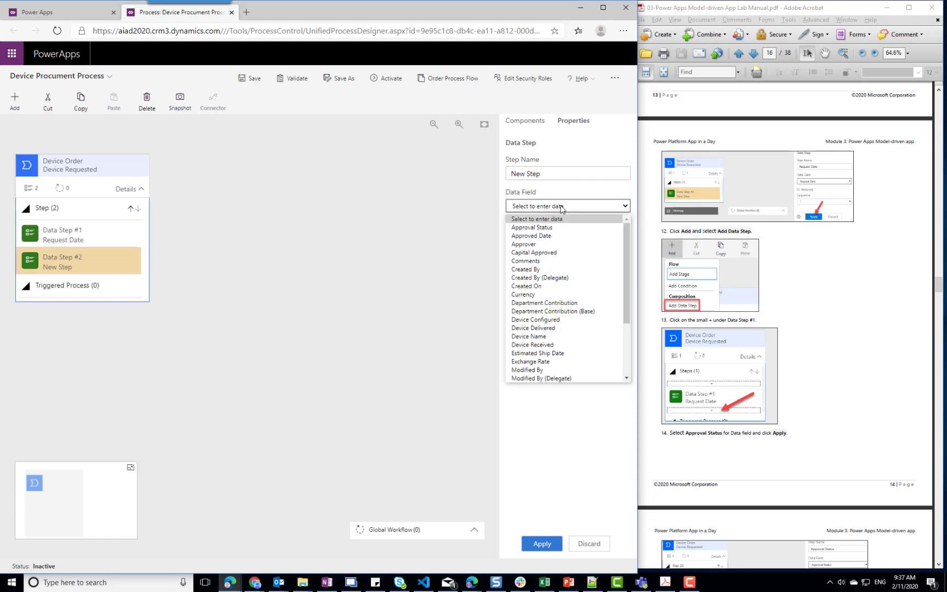
pyautogui.click(554, 228)
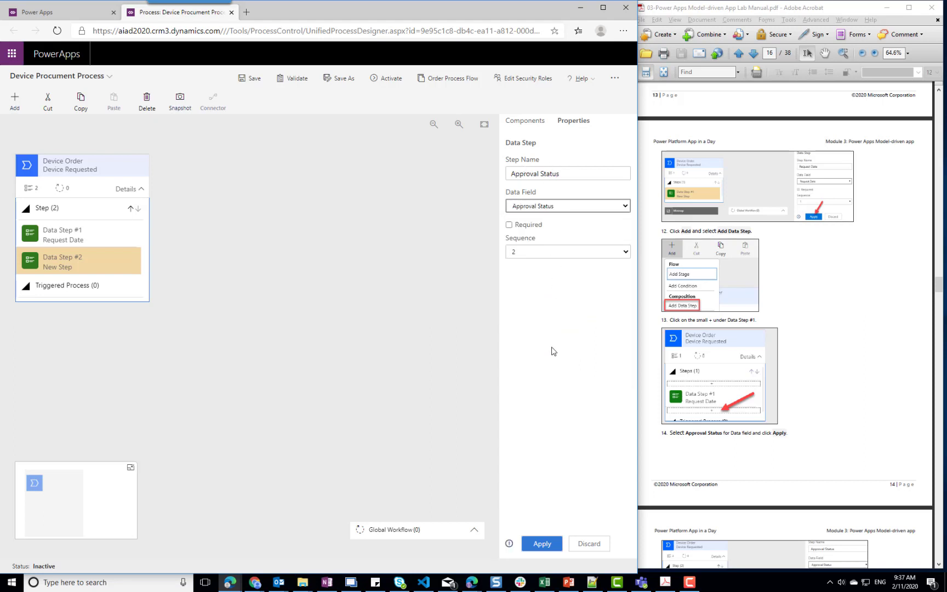
pyautogui.click(548, 544)
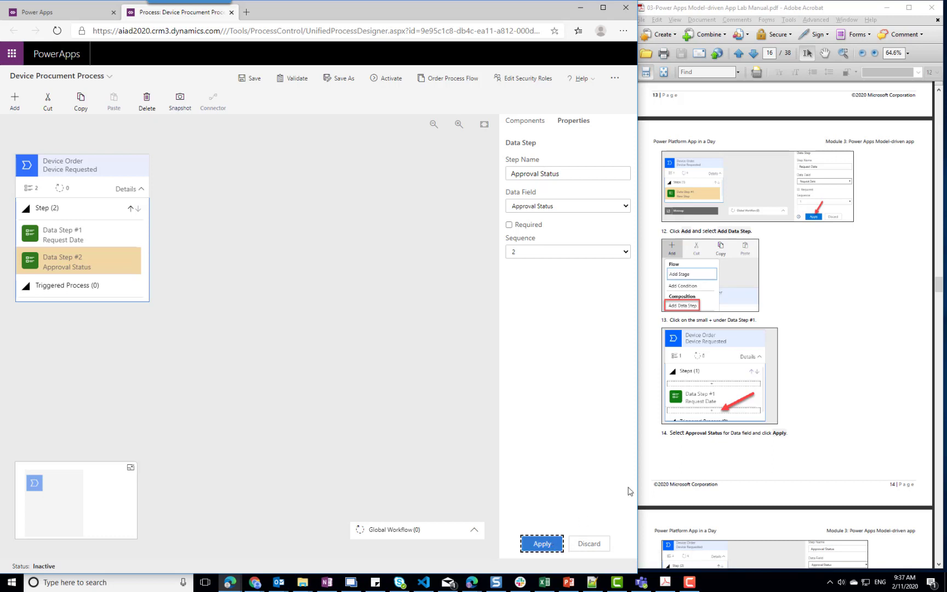
# Add a third data step below Approval Status in the Device Requested stage, using the Price field, and apply it.
pyautogui.scroll(-3, 849, 392)
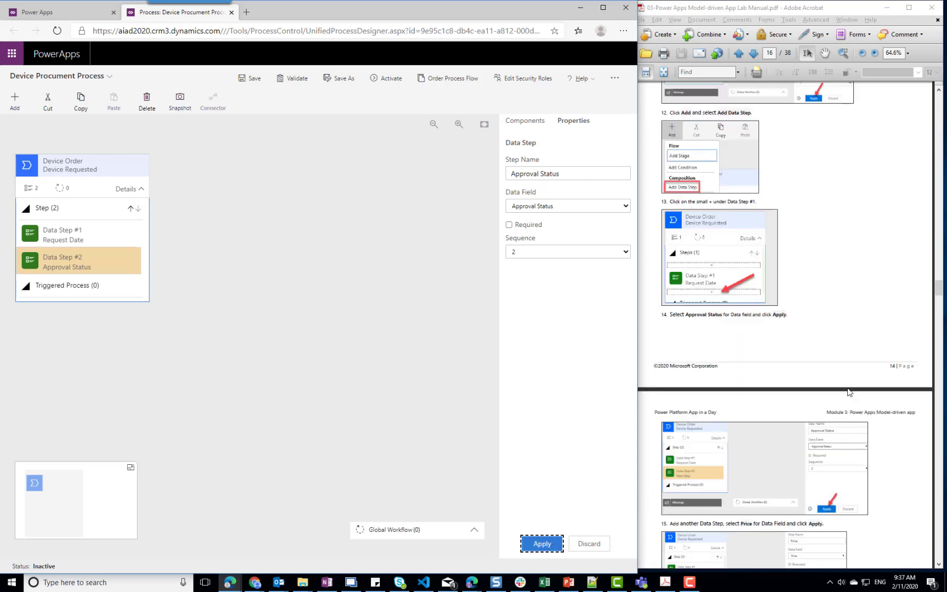
pyautogui.scroll(-3, 848, 393)
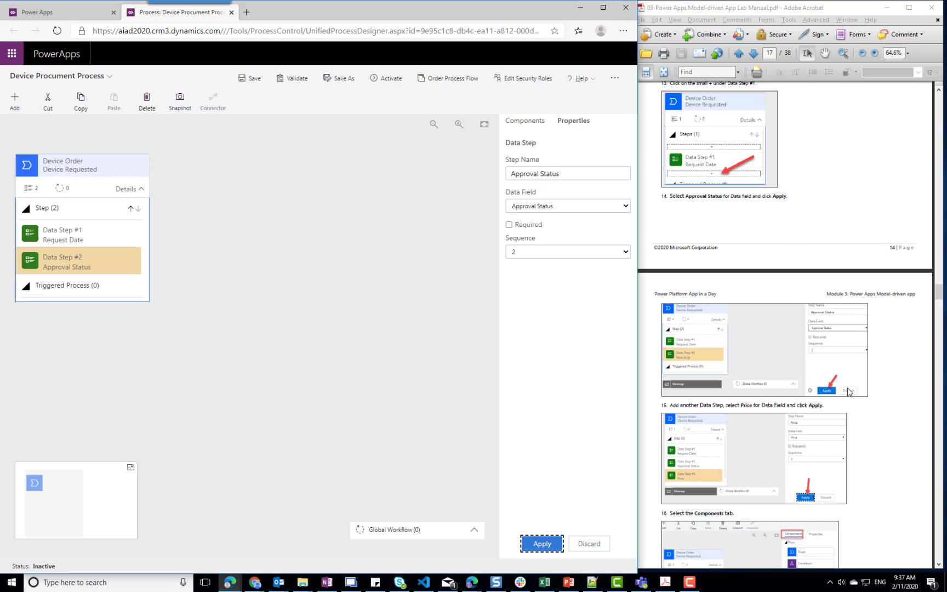
pyautogui.click(16, 101)
pyautogui.press('Escape')
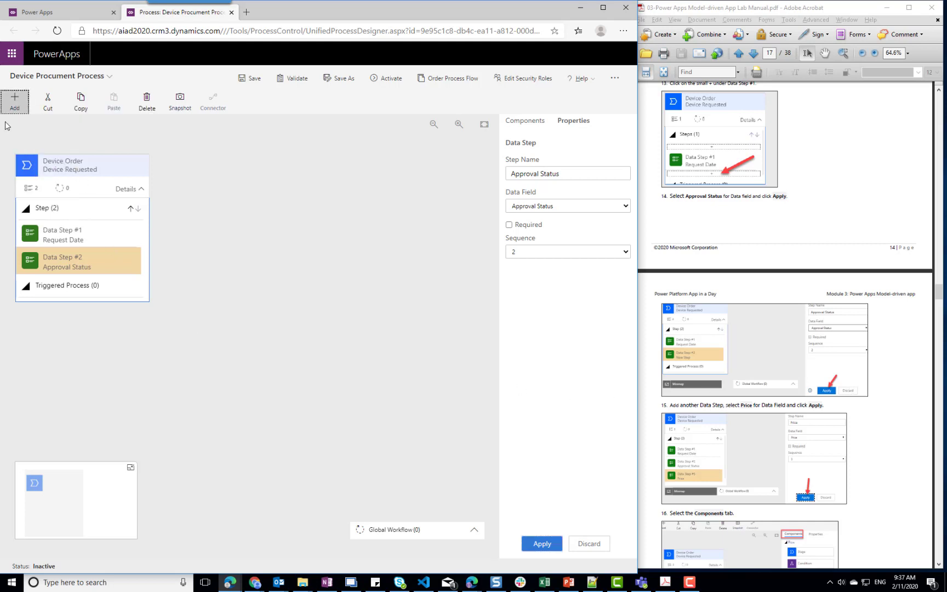
pyautogui.click(14, 102)
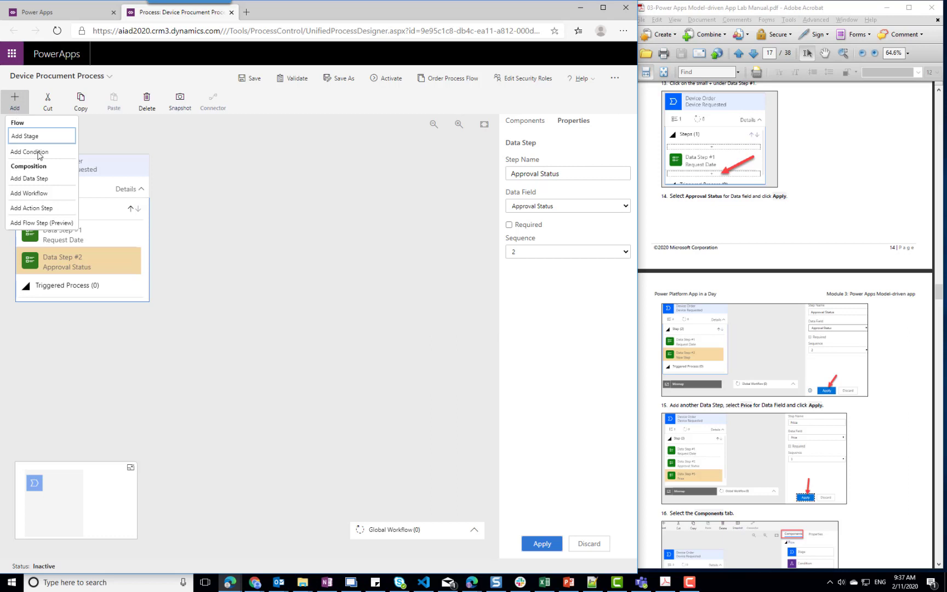
pyautogui.click(47, 178)
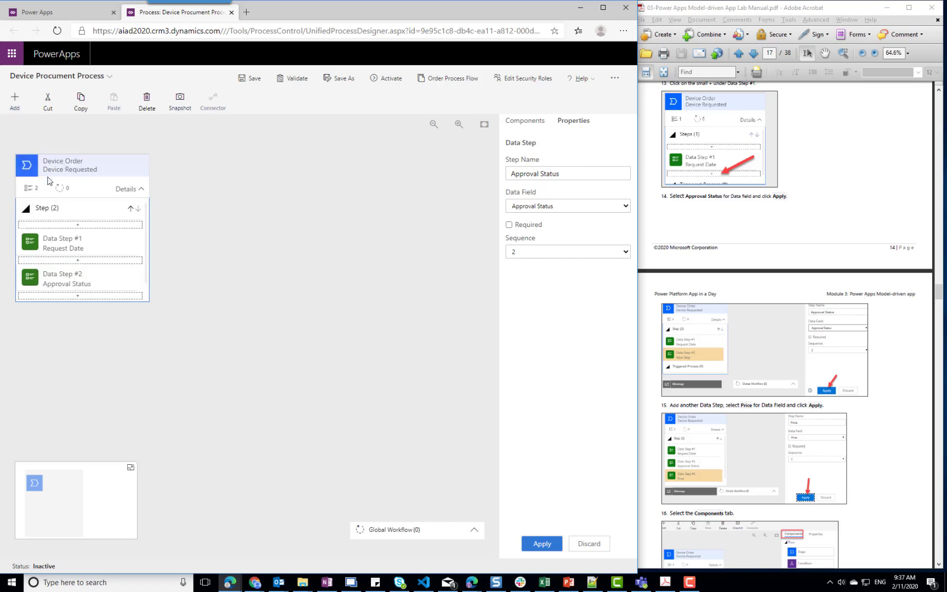
pyautogui.click(93, 296)
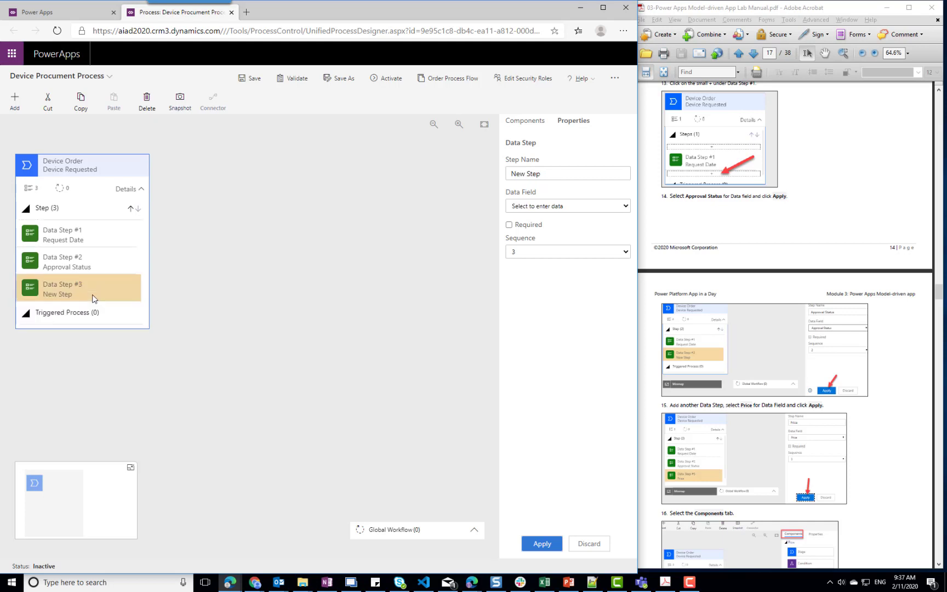
pyautogui.click(571, 205)
pyautogui.scroll(-3, 559, 326)
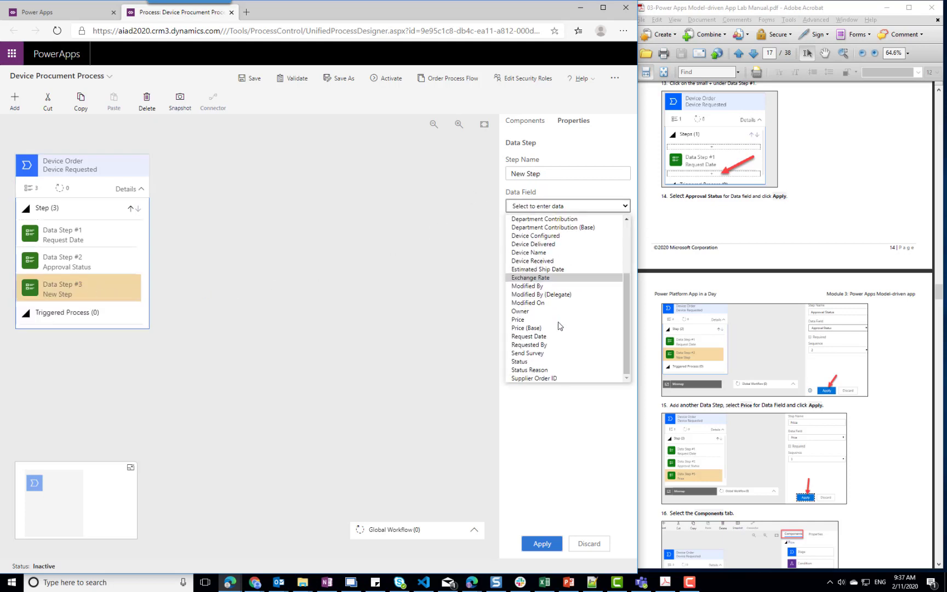
pyautogui.click(549, 321)
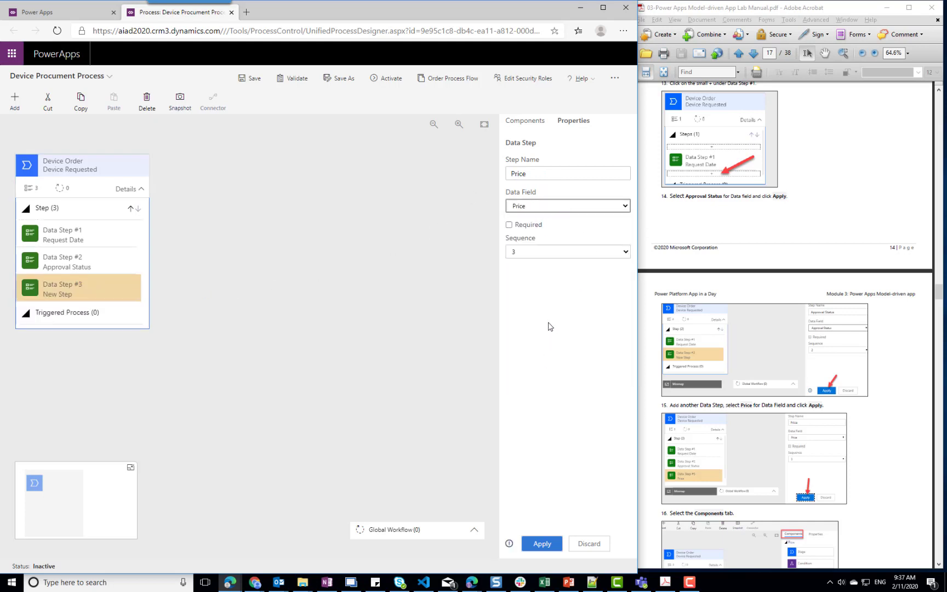
pyautogui.click(542, 545)
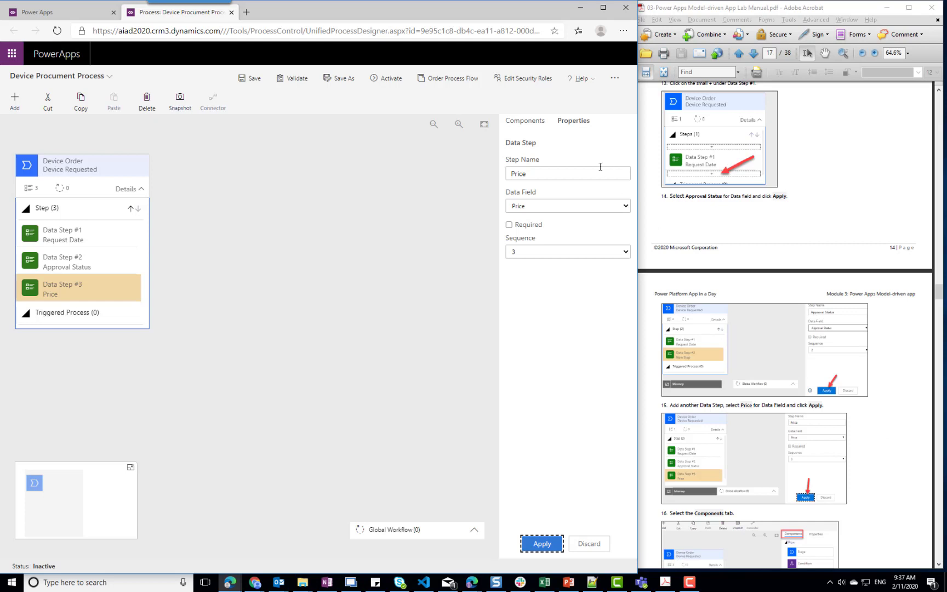
# Add a new stage directly after Device Requested, set its display name to Place Order, and apply it.
pyautogui.click(530, 125)
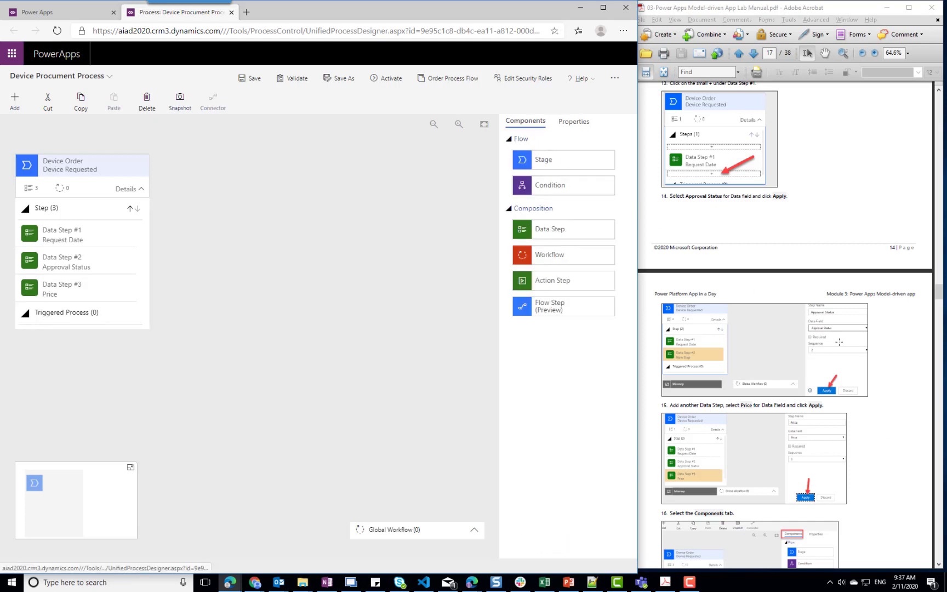
pyautogui.scroll(-3, 899, 378)
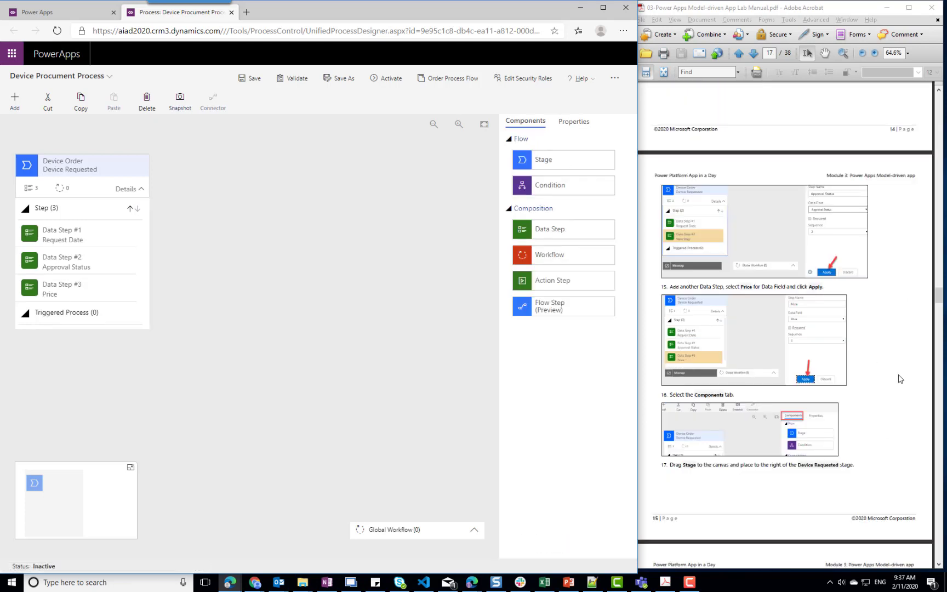
pyautogui.scroll(-3, 899, 378)
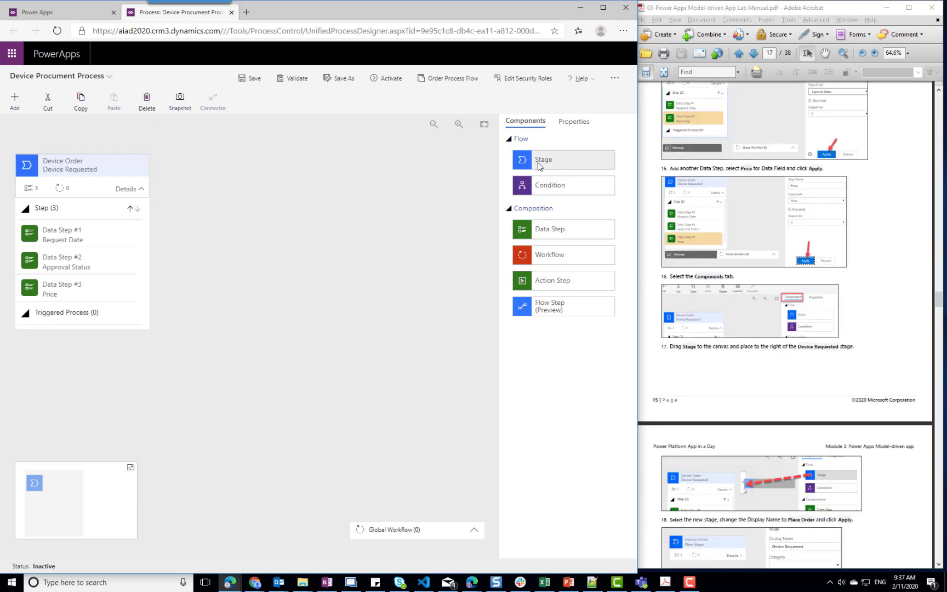
pyautogui.moveTo(540, 166); pyautogui.dragTo(167, 179)
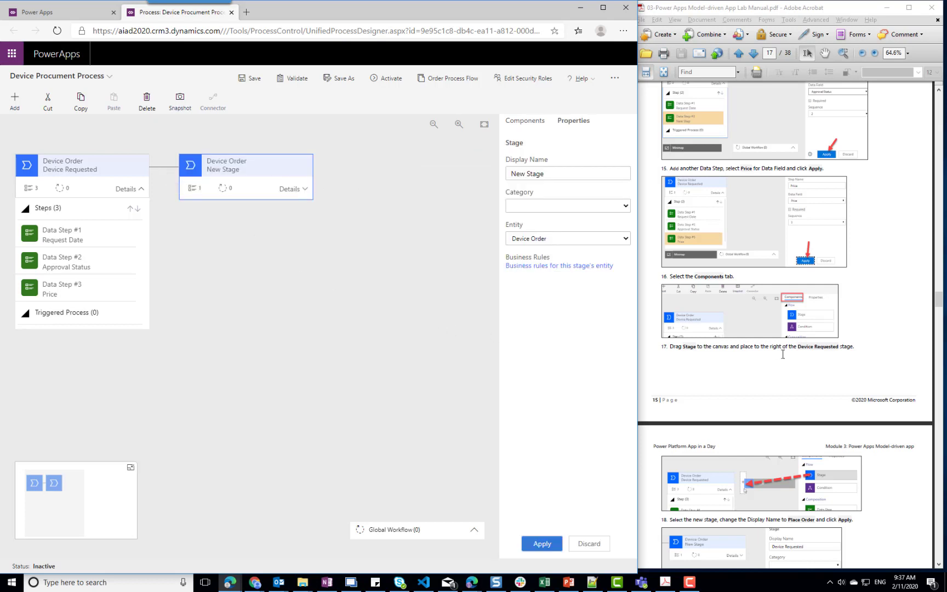
pyautogui.scroll(-3, 831, 385)
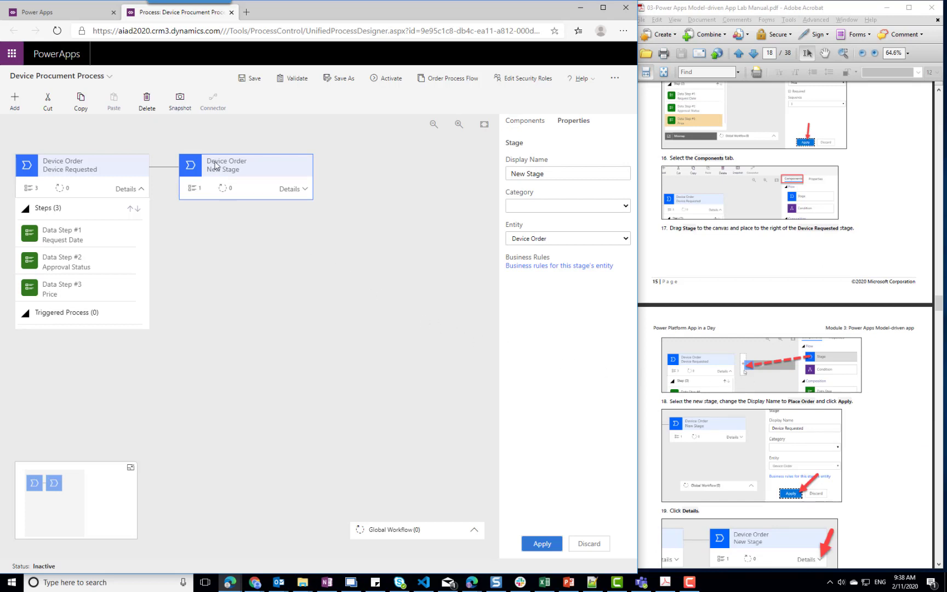
pyautogui.tripleClick(550, 174)
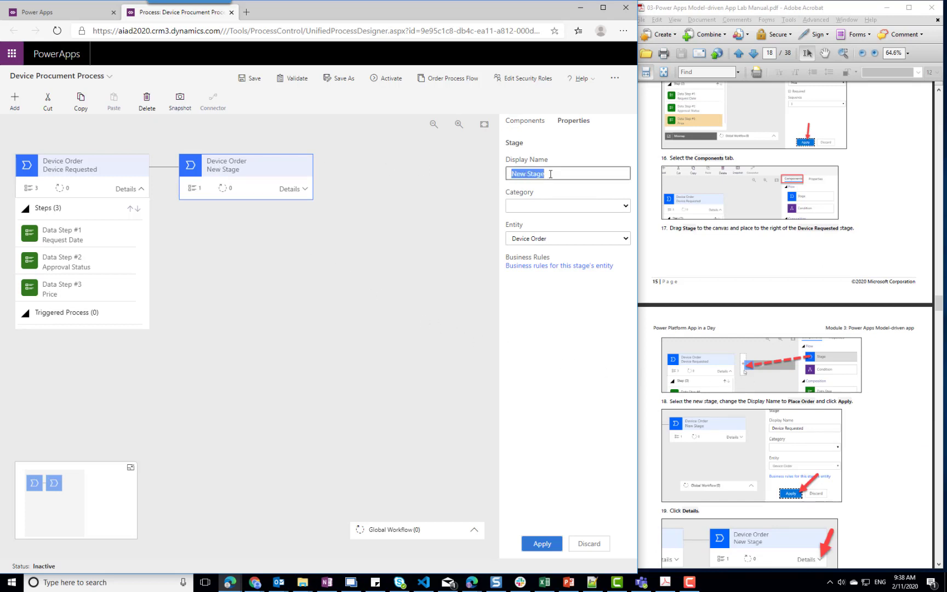
pyautogui.write('Place Order')
pyautogui.click(541, 544)
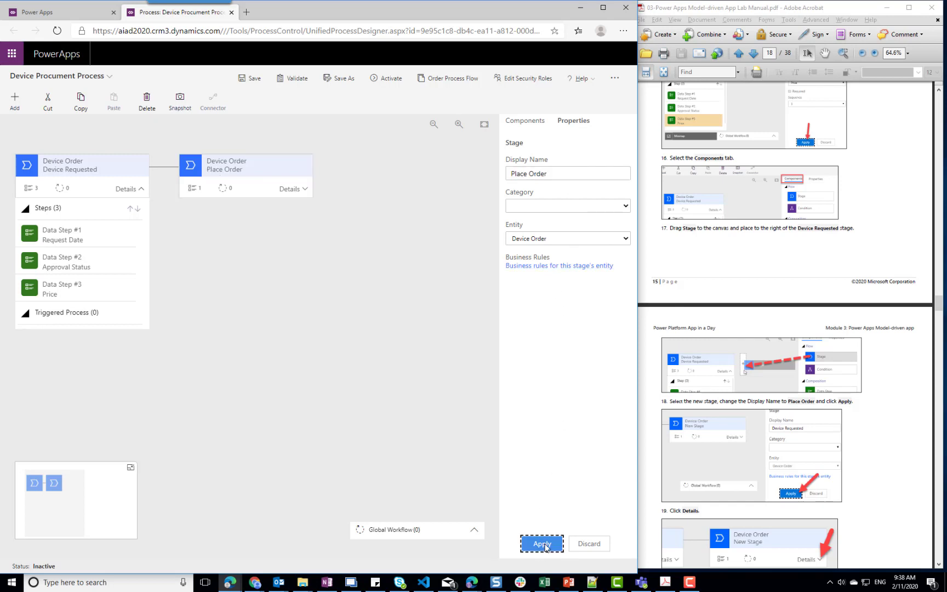
# Set the Place Order stage's existing data step to the Estimated Ship Date field and apply it.
pyautogui.scroll(-5, 885, 458)
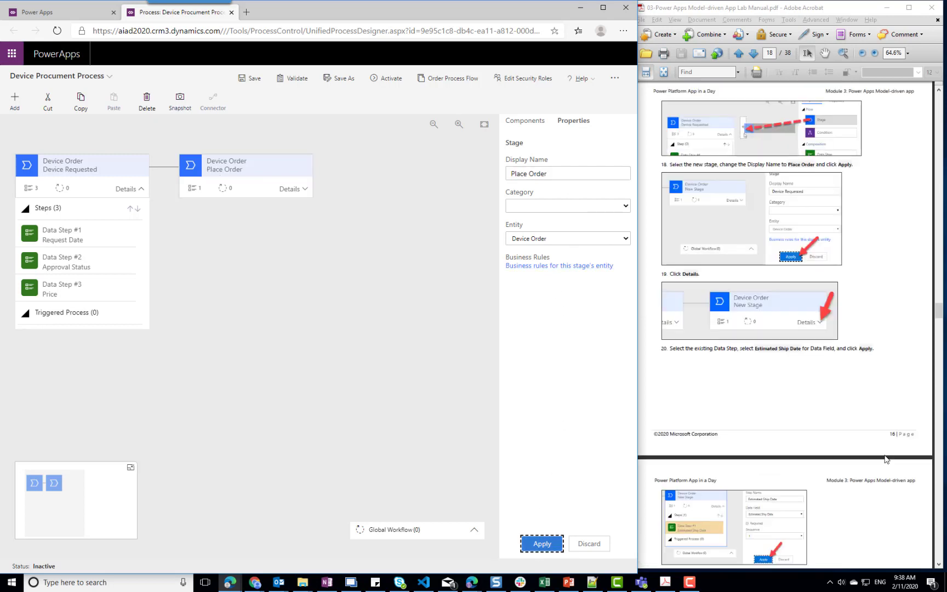
pyautogui.scroll(-2, 799, 406)
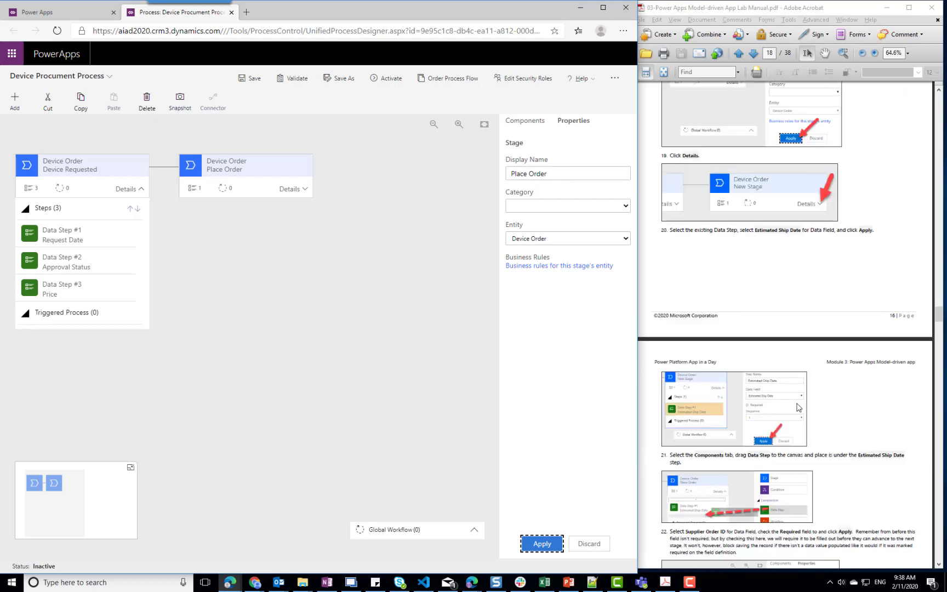
pyautogui.click(290, 189)
pyautogui.click(230, 239)
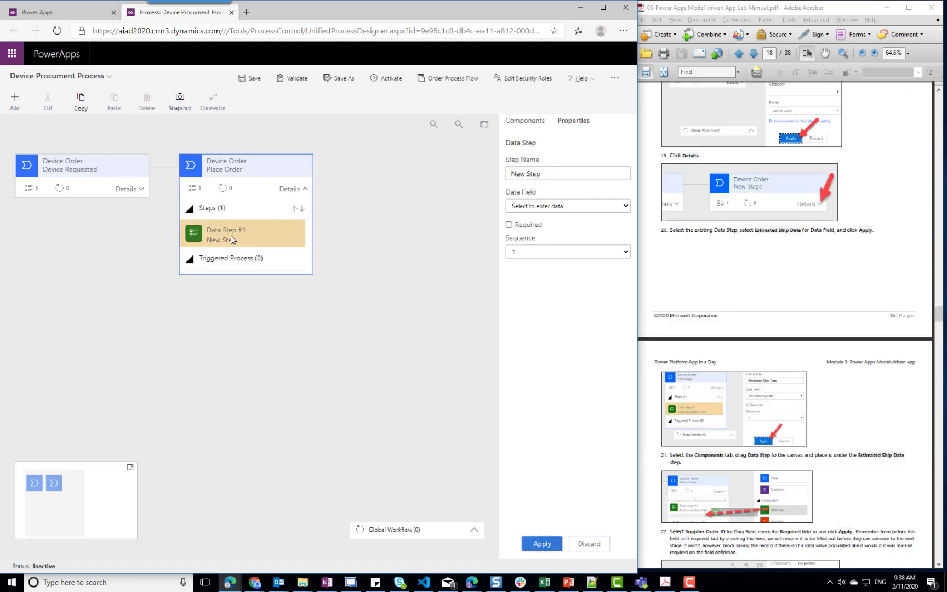
pyautogui.click(562, 207)
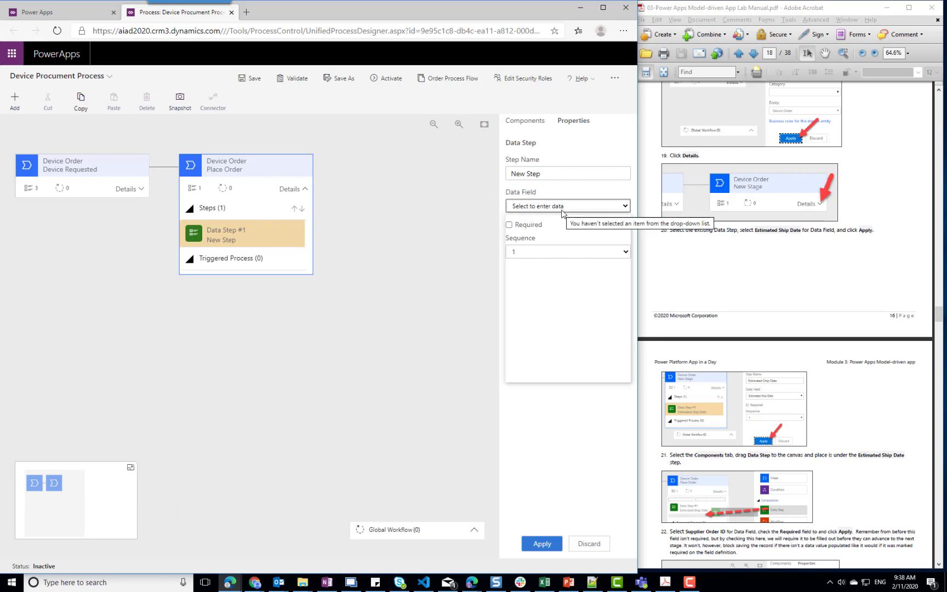
pyautogui.click(551, 353)
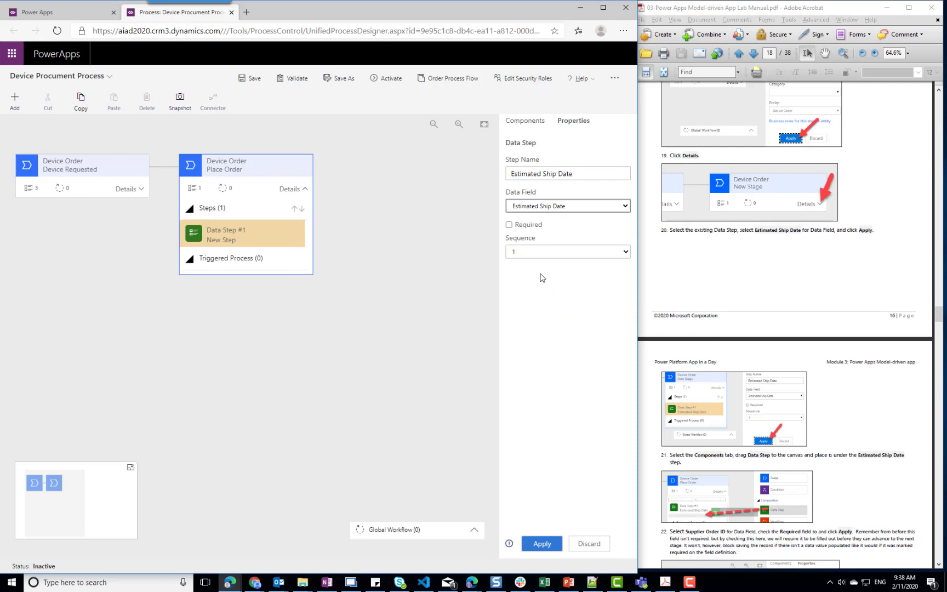
pyautogui.click(547, 543)
# Add a data step below Estimated Ship Date in the Place Order stage, using the Supplier Order ID field, mark it required, and apply it.
pyautogui.click(528, 122)
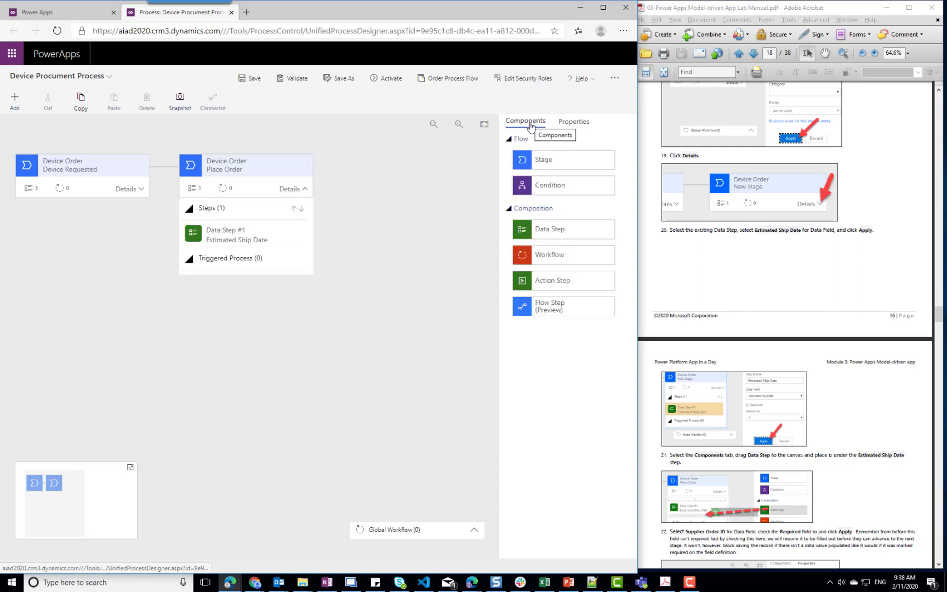
pyautogui.moveTo(608, 233); pyautogui.dragTo(230, 254)
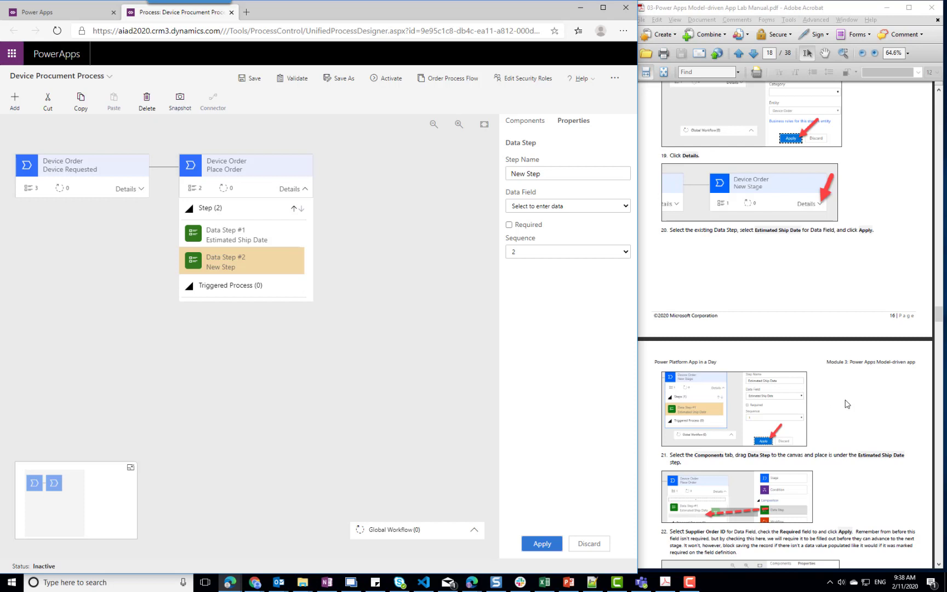
pyautogui.scroll(-5, 847, 404)
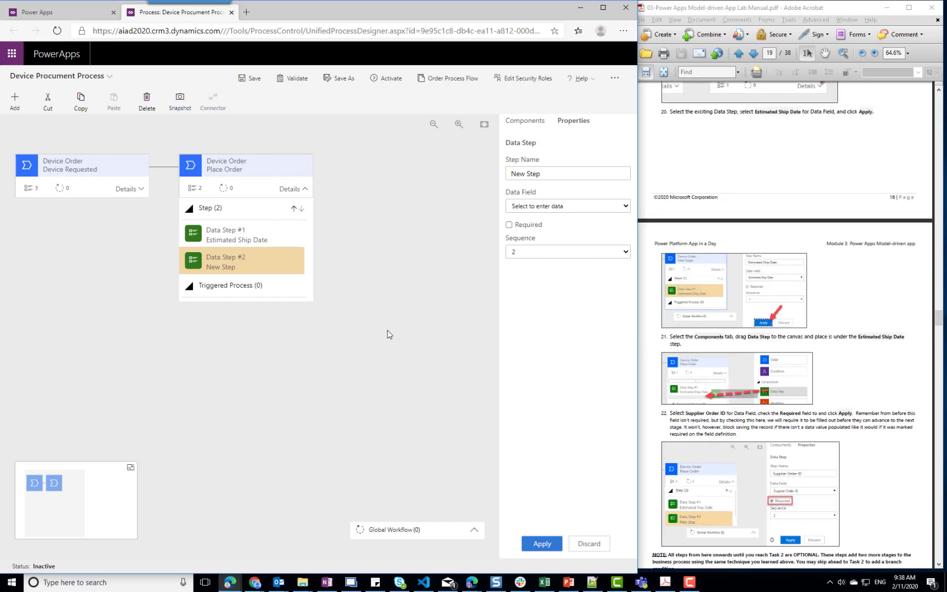
pyautogui.click(573, 209)
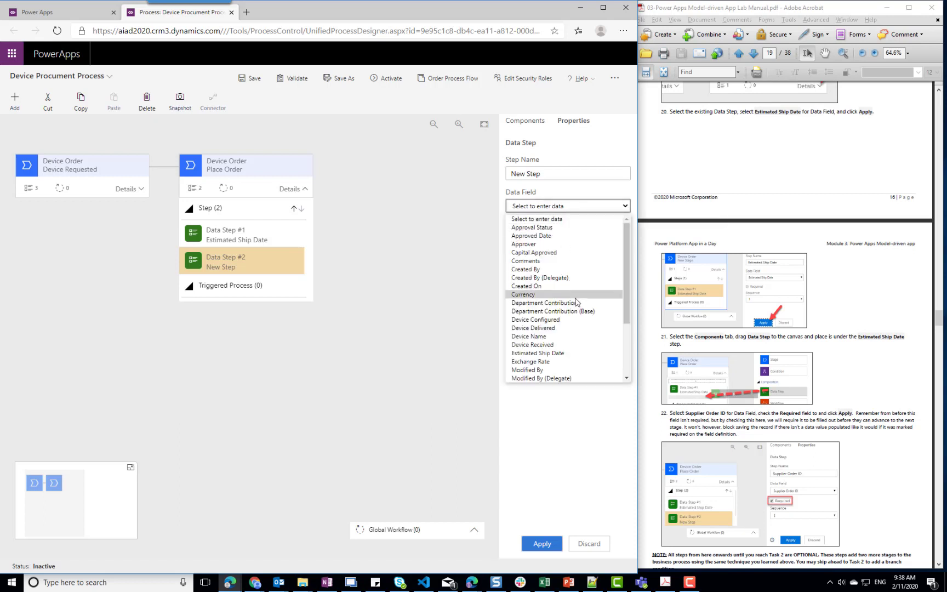
pyautogui.scroll(-3, 576, 302)
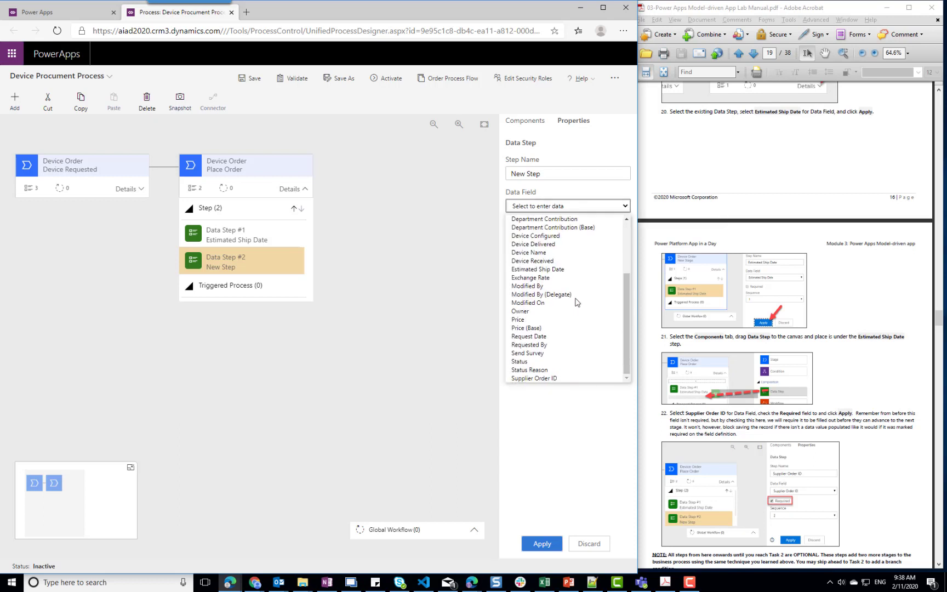
pyautogui.click(553, 384)
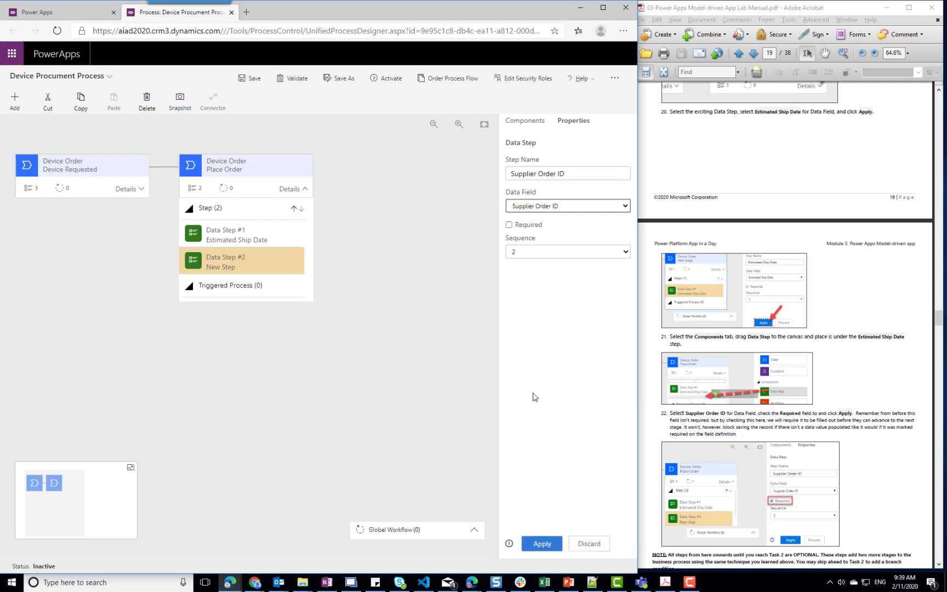
pyautogui.click(509, 224)
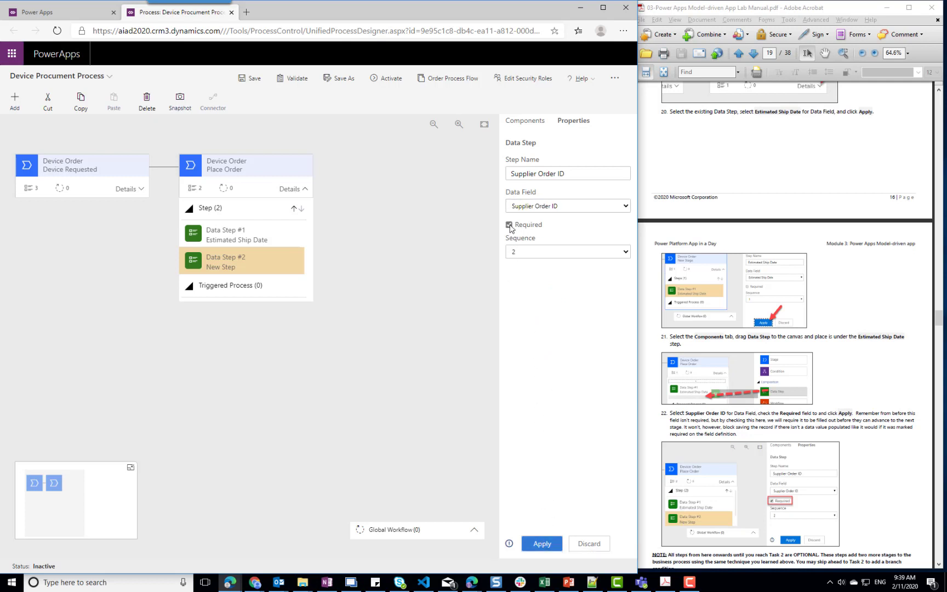
pyautogui.click(542, 544)
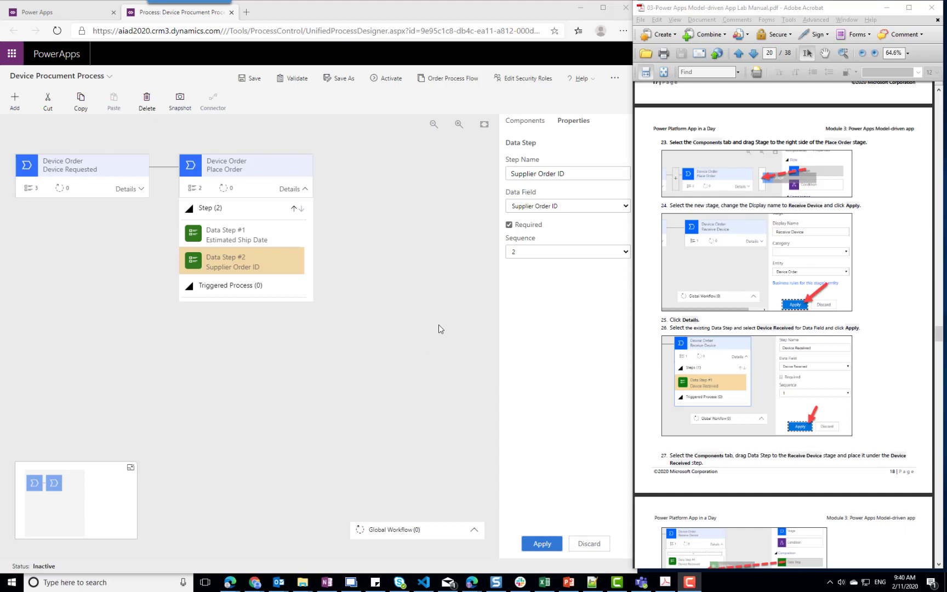
# Add a new stage directly after Place Order, set its display name to Receive Device, and apply it.
pyautogui.click(531, 123)
pyautogui.moveTo(542, 160); pyautogui.dragTo(329, 185)
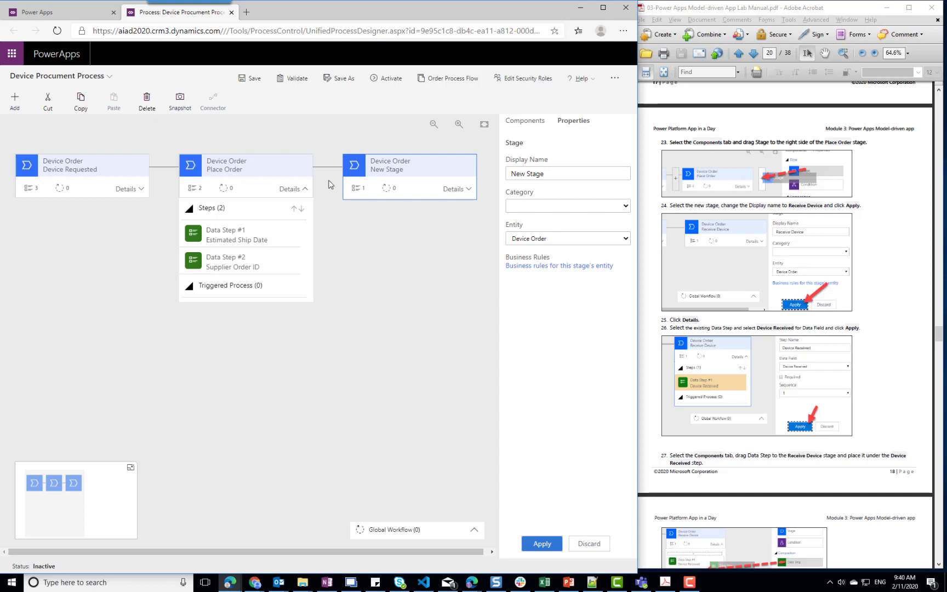
pyautogui.tripleClick(539, 174)
pyautogui.write('Receive D')
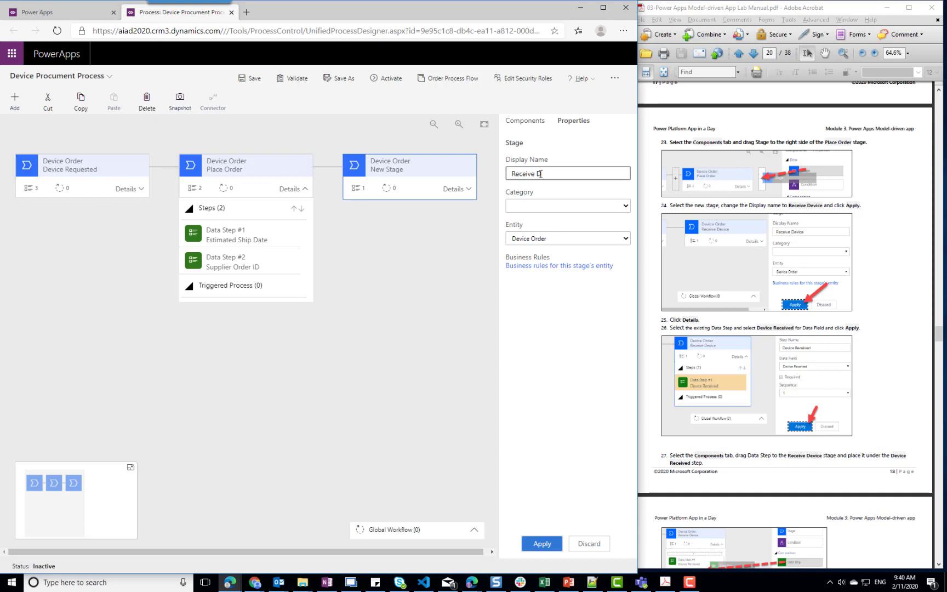
pyautogui.write('evice')
pyautogui.click(543, 543)
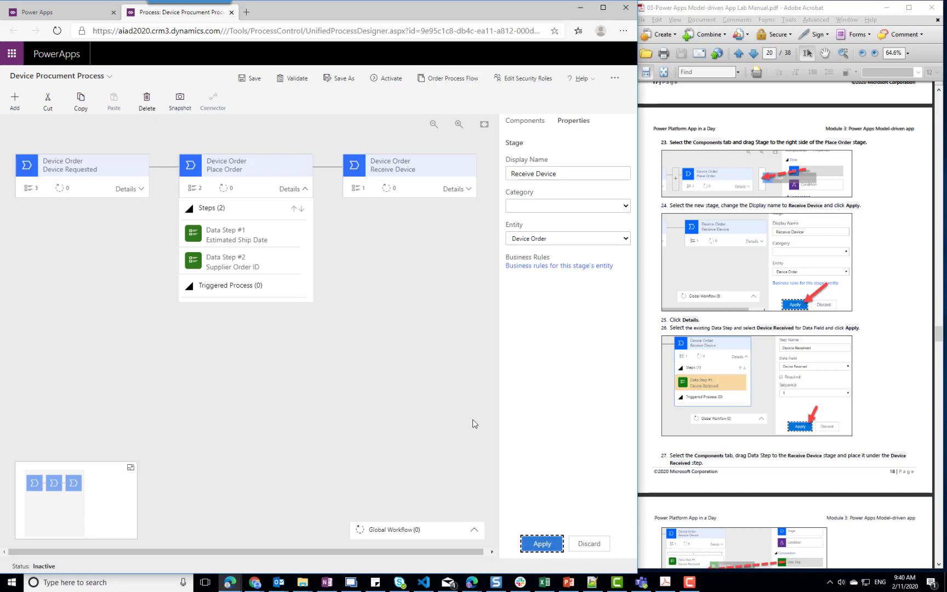
# Set the Receive Device stage's existing data step to the Device Received field and apply it.
pyautogui.click(460, 189)
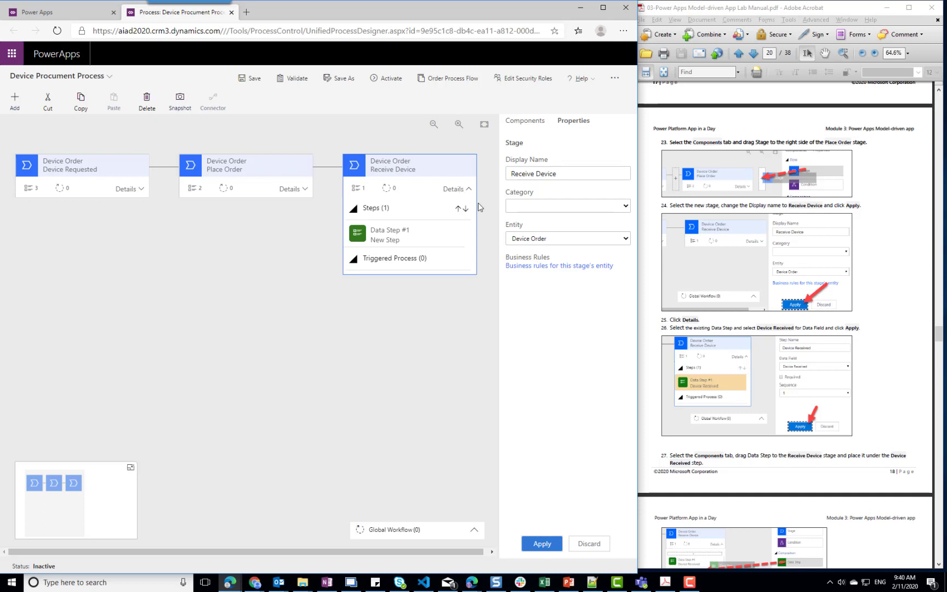
pyautogui.click(567, 212)
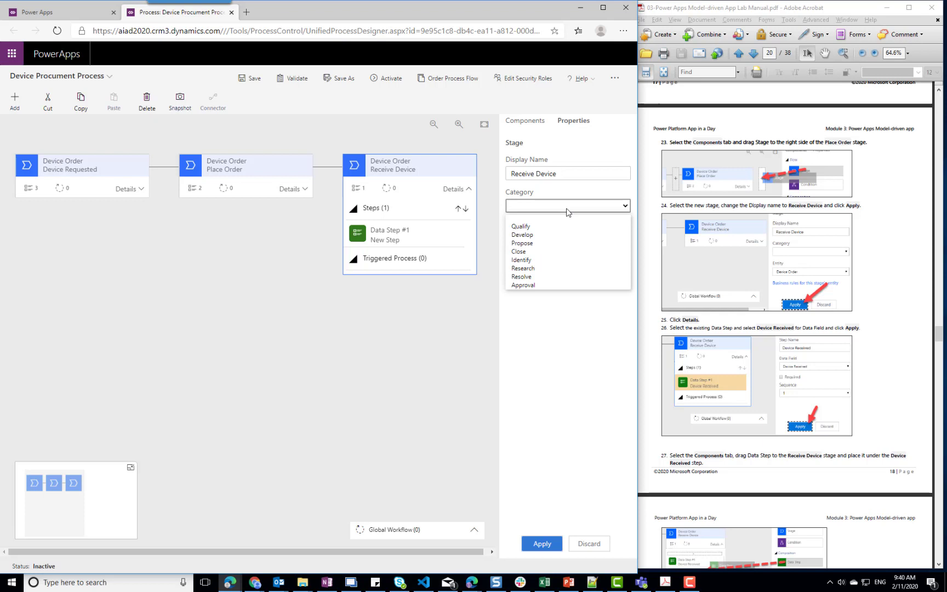
pyautogui.click(411, 233)
pyautogui.click(387, 240)
pyautogui.click(566, 208)
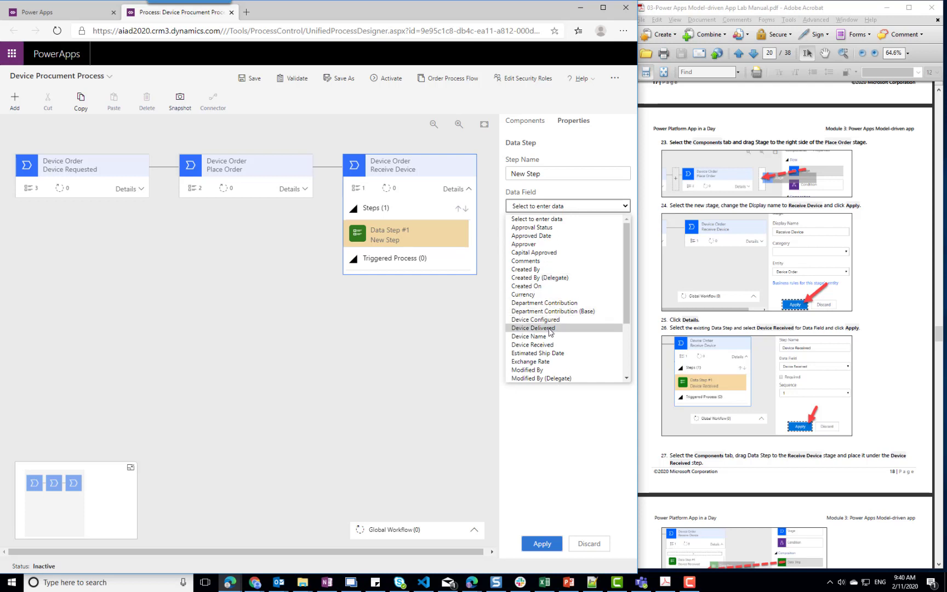
pyautogui.click(548, 344)
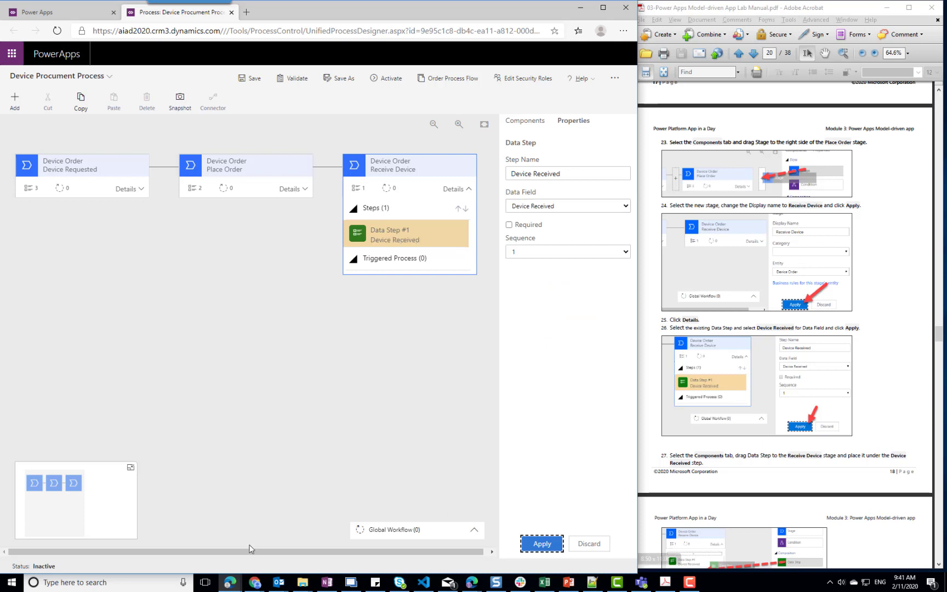
# Add a second data step below Device Received in the Receive Device stage, using the Device Configured field, and apply it.
pyautogui.scroll(-5, 785, 329)
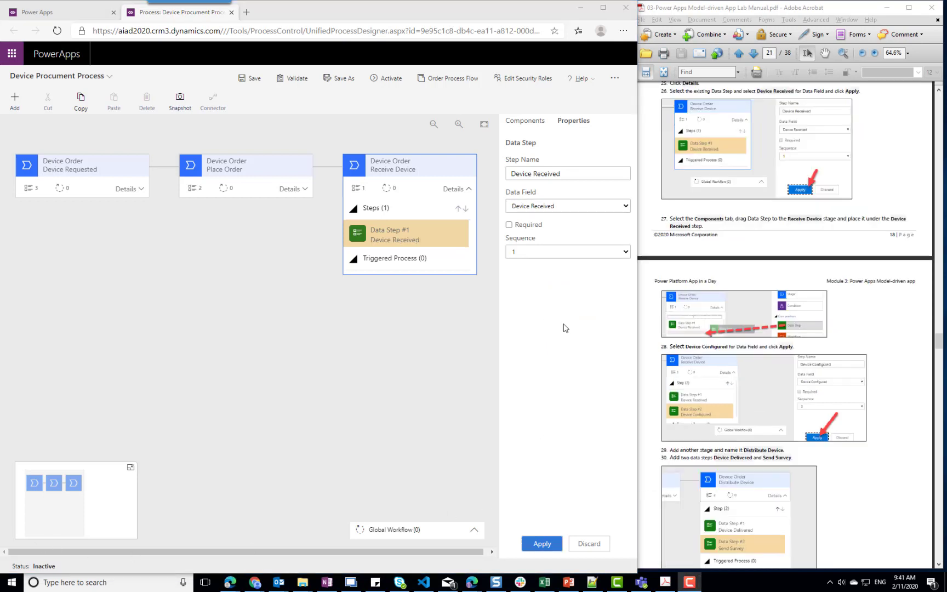
pyautogui.click(525, 124)
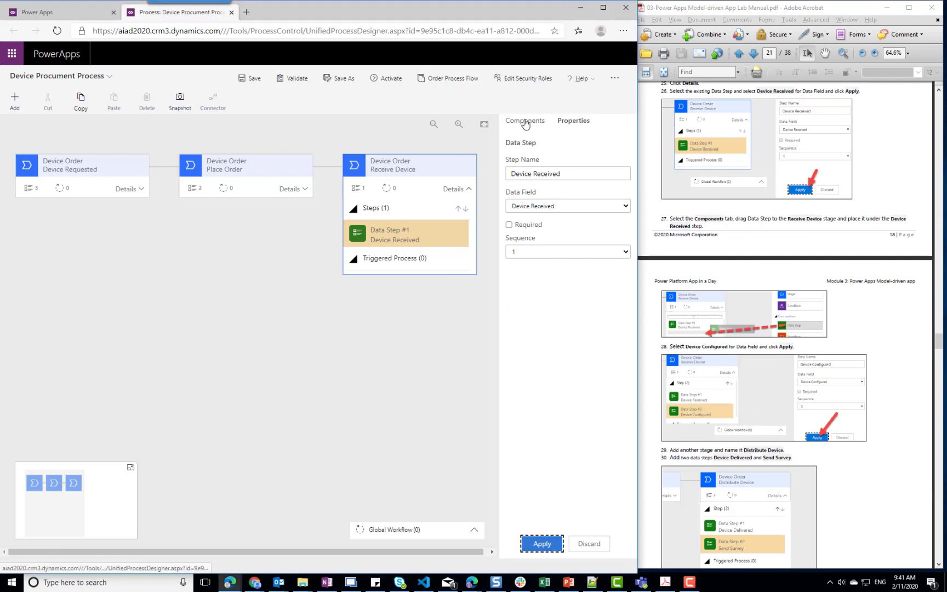
pyautogui.moveTo(548, 232); pyautogui.dragTo(385, 252)
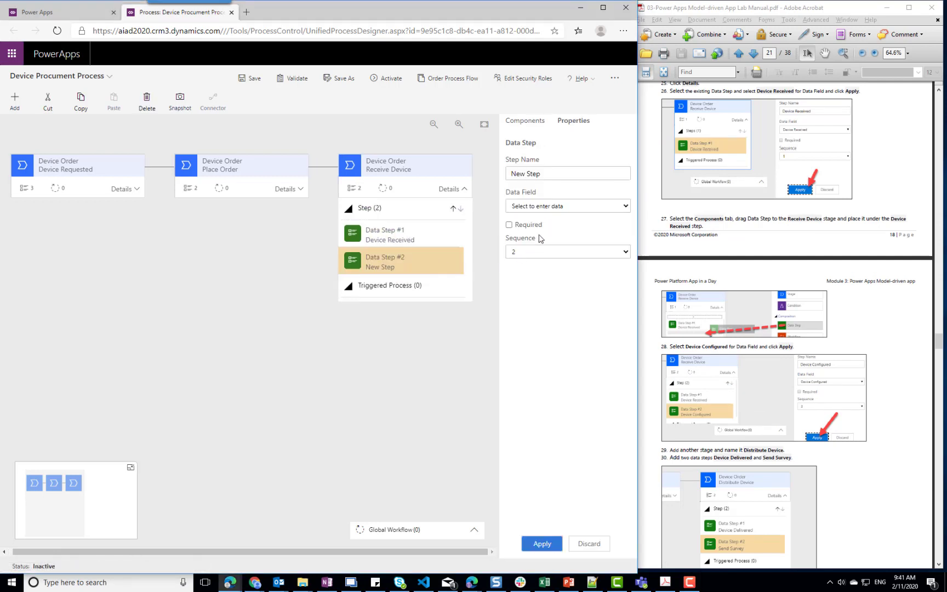
pyautogui.click(560, 206)
pyautogui.scroll(-3, 542, 334)
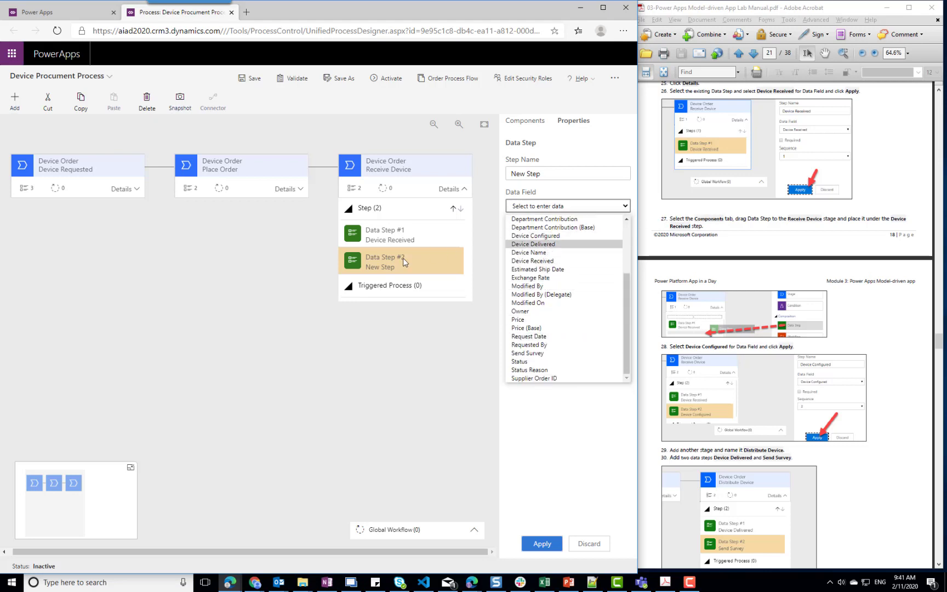
pyautogui.click(389, 265)
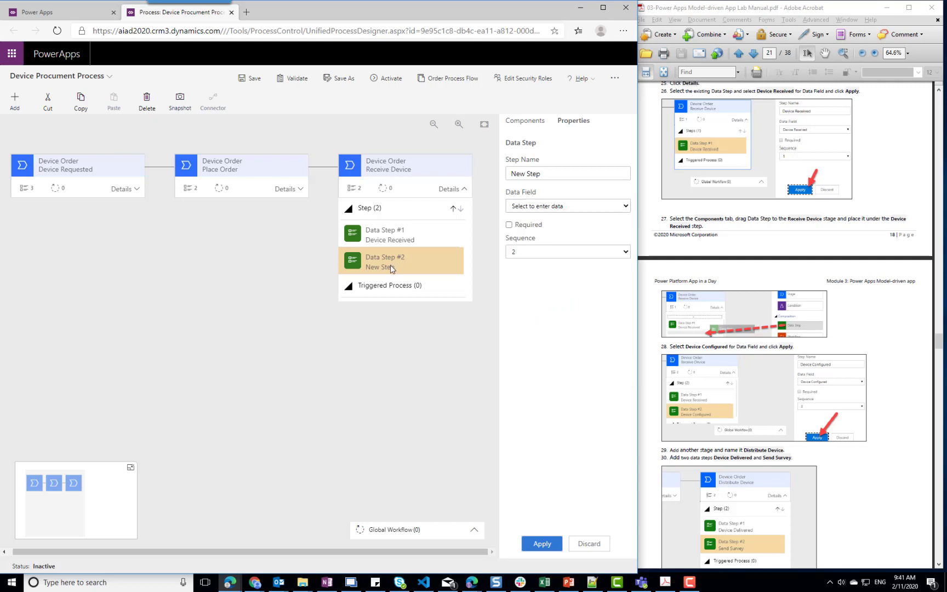
pyautogui.click(542, 205)
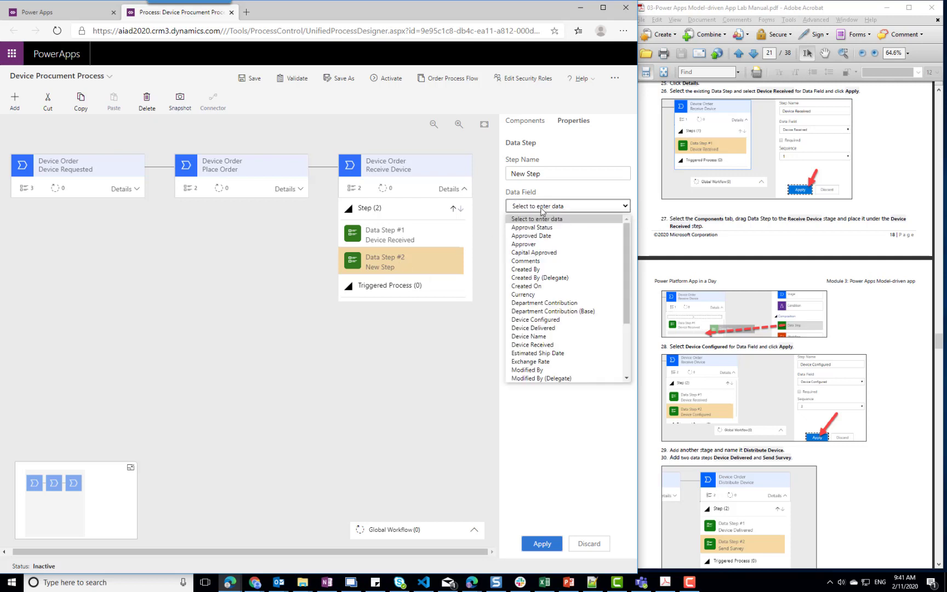
pyautogui.click(539, 321)
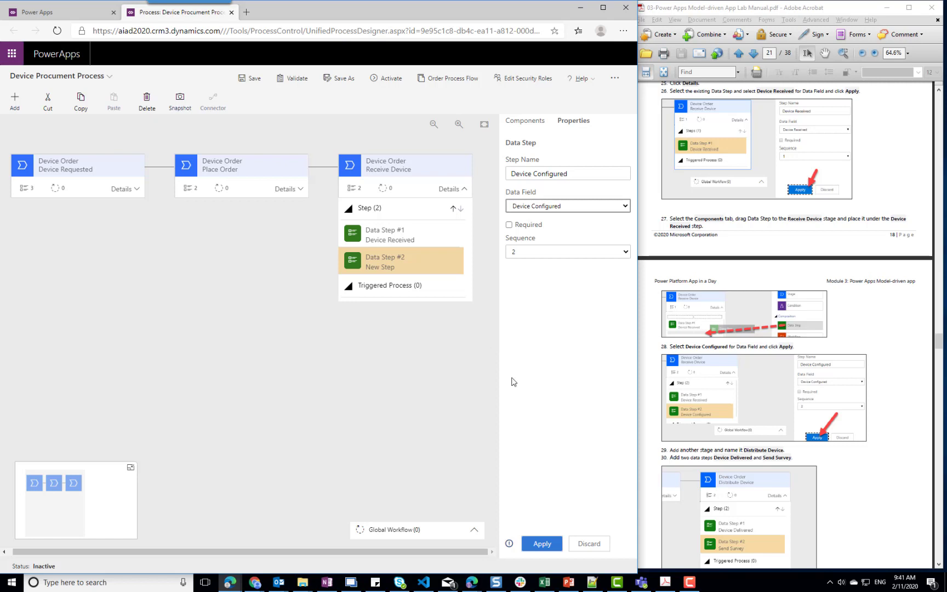
pyautogui.click(543, 542)
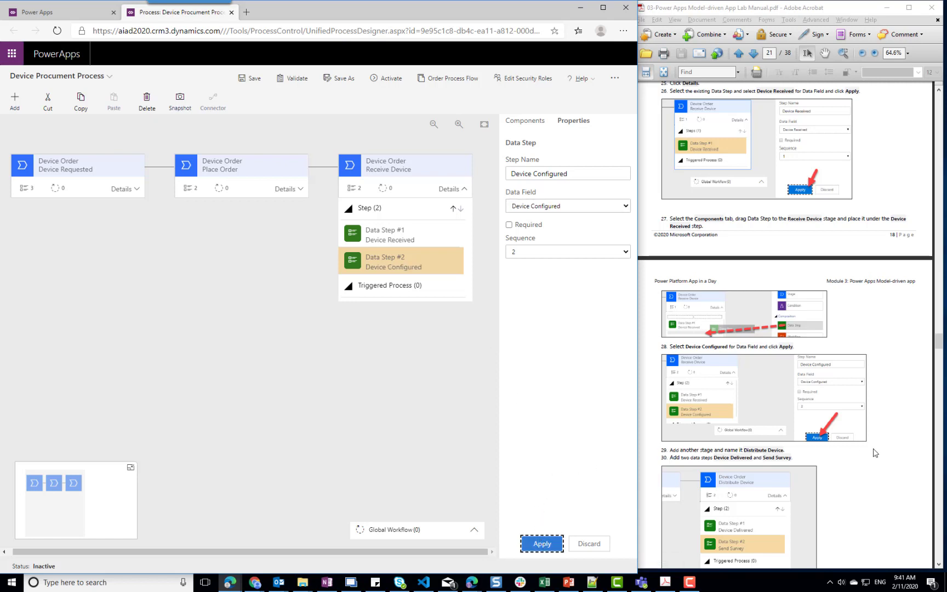
pyautogui.scroll(-3, 875, 452)
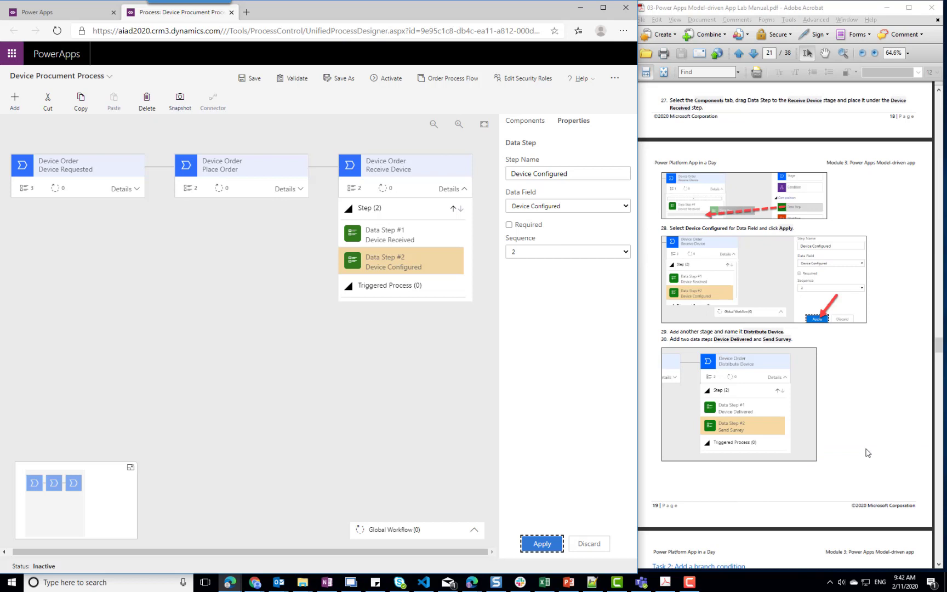
pyautogui.click(543, 544)
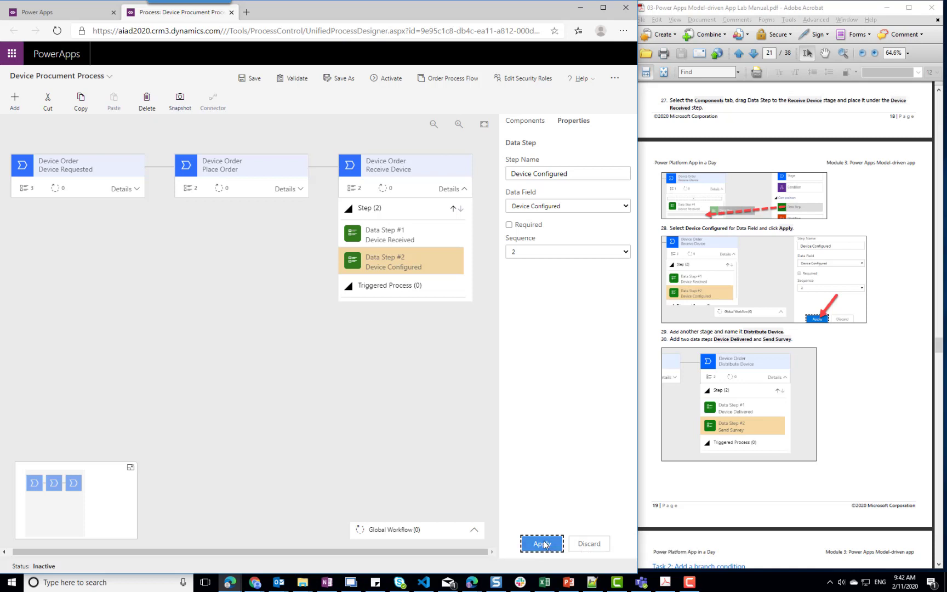
# Add a new stage directly after Receive Device, set its display name to Distribute Device, and apply it.
pyautogui.click(538, 126)
pyautogui.moveTo(546, 160); pyautogui.dragTo(488, 185)
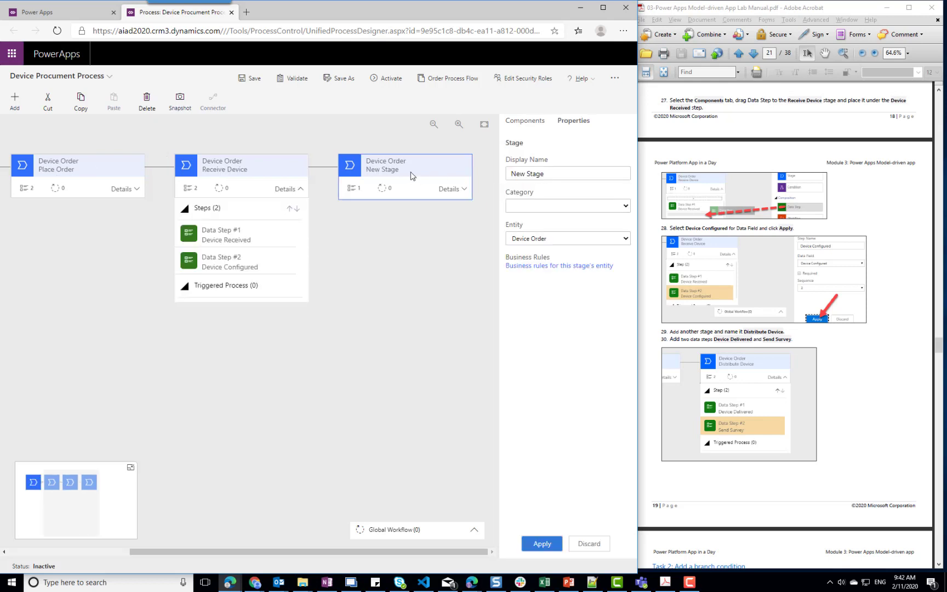
pyautogui.tripleClick(552, 173)
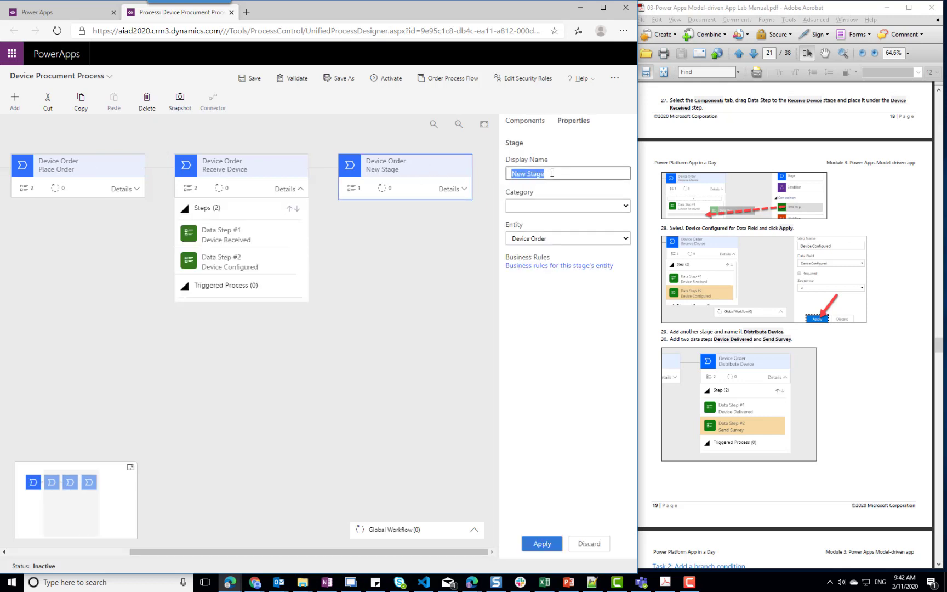
pyautogui.write('Distribute Device')
pyautogui.click(546, 536)
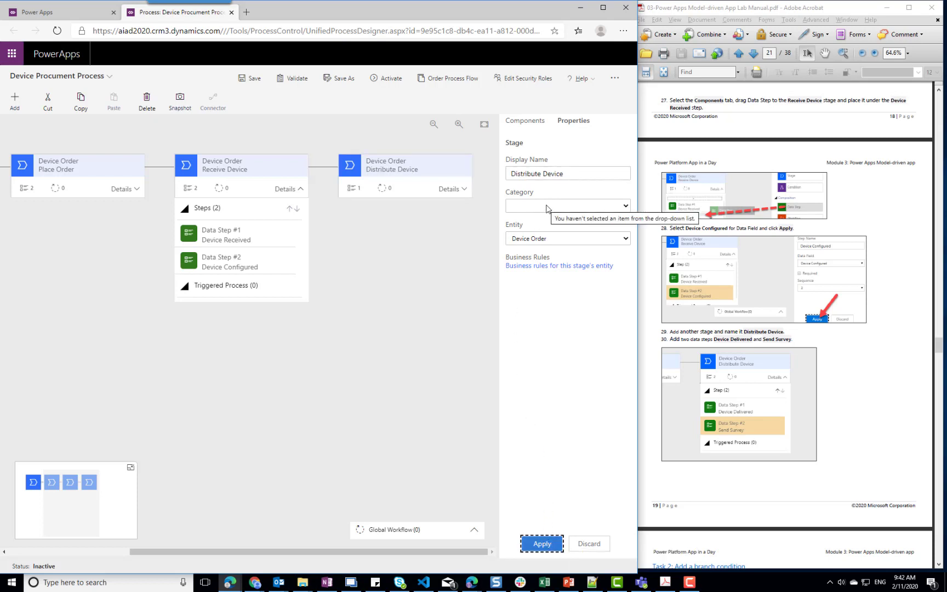
# Set the Distribute Device stage's existing data step to the Device Delivered field and apply it.
pyautogui.click(449, 189)
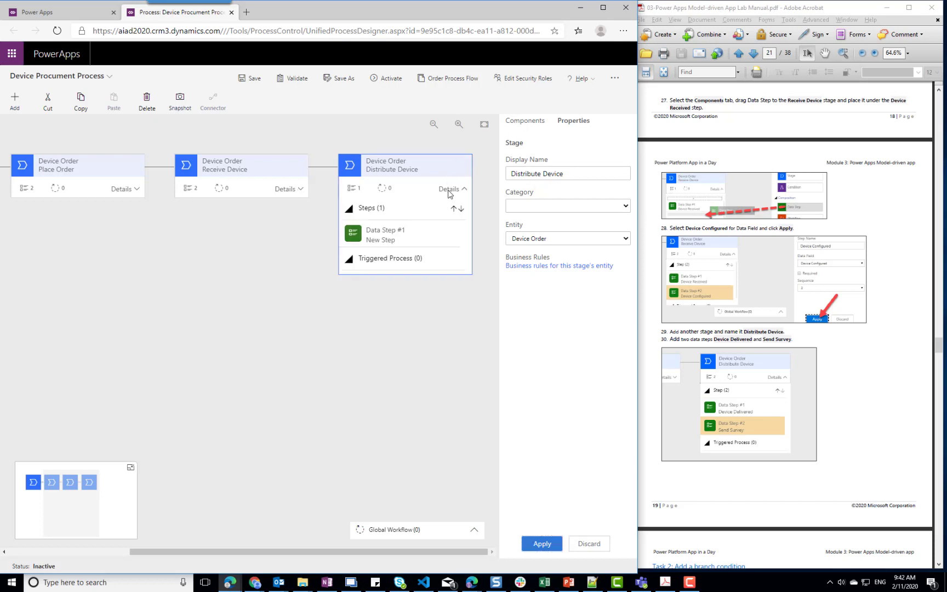
pyautogui.click(386, 237)
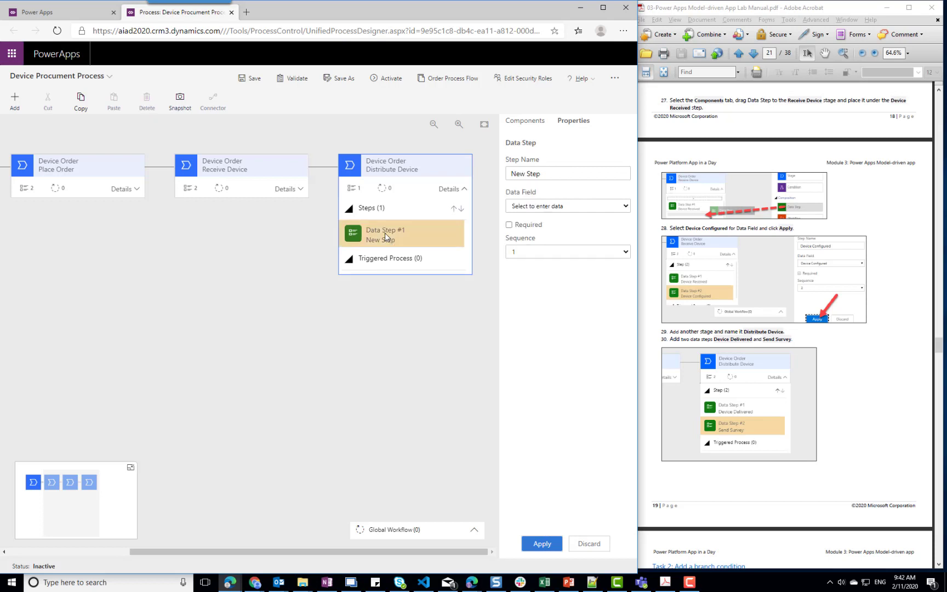
pyautogui.click(559, 207)
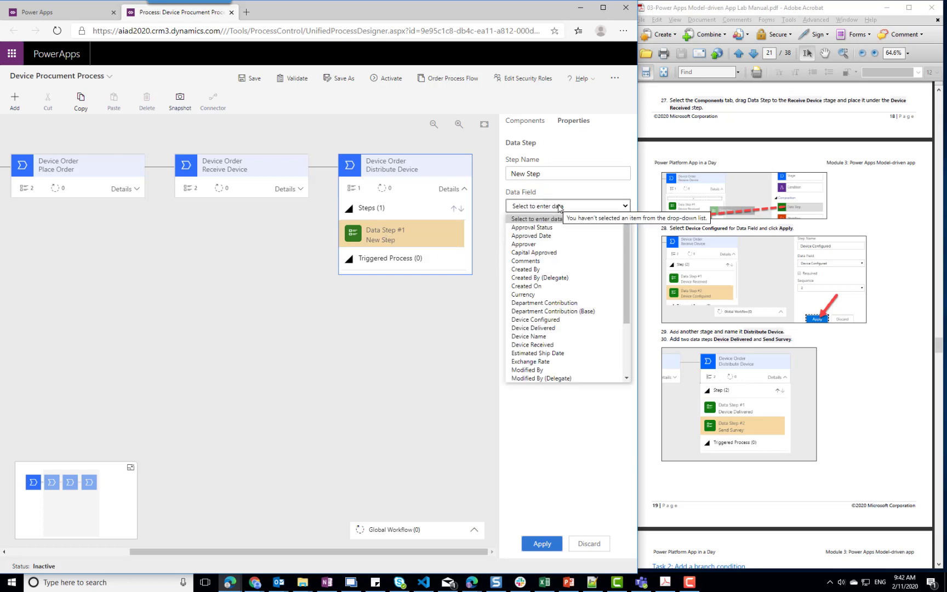
pyautogui.click(555, 328)
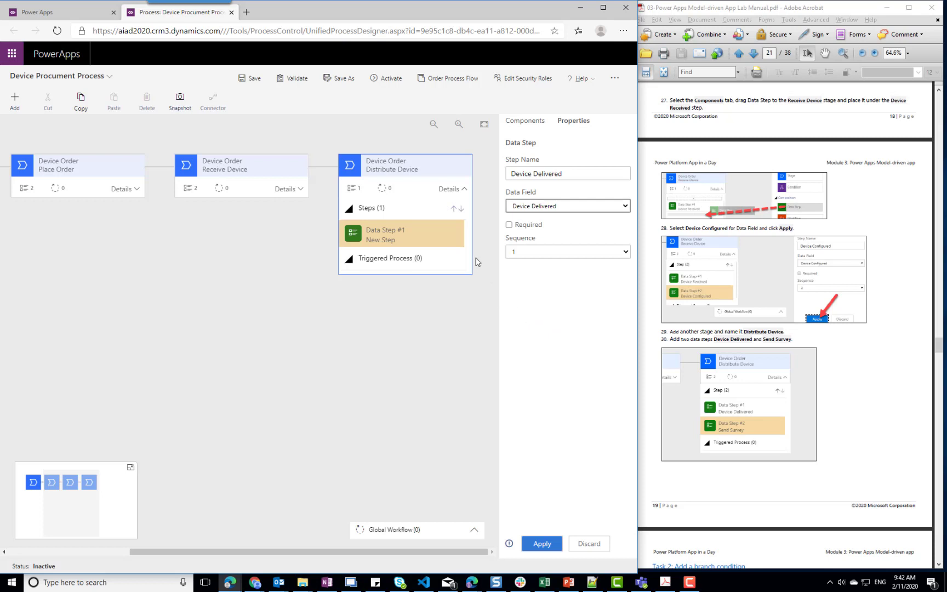
pyautogui.click(545, 543)
# Add a second data step below Device Delivered in the Distribute Device stage, using the Send Survey field, and apply it.
pyautogui.click(532, 121)
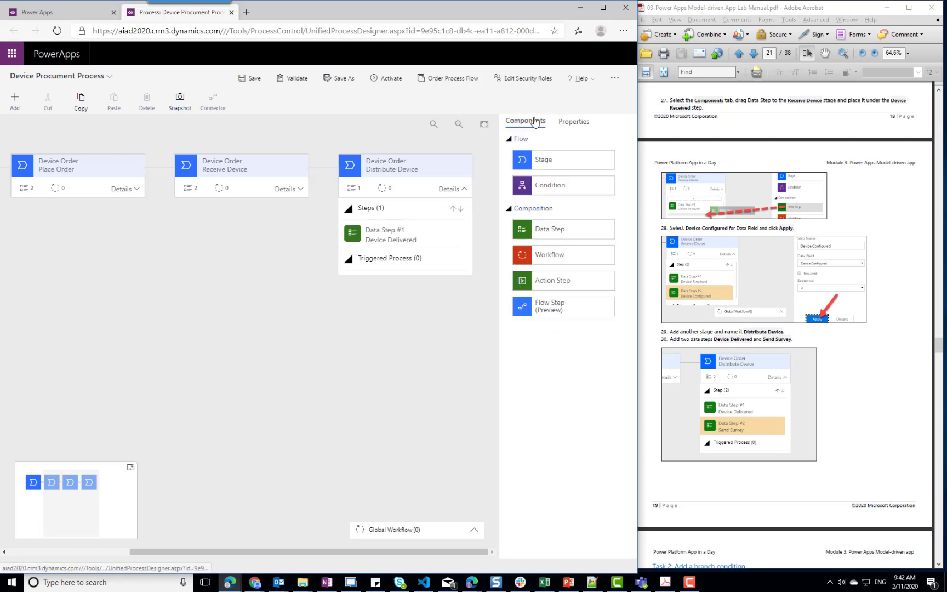
pyautogui.moveTo(555, 230); pyautogui.dragTo(403, 251)
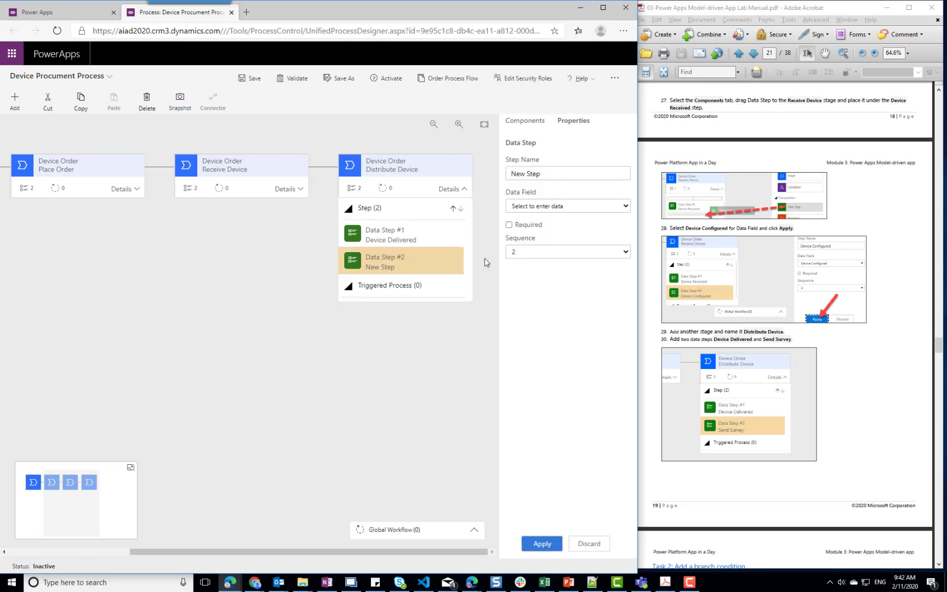
pyautogui.click(563, 206)
pyautogui.scroll(-3, 560, 298)
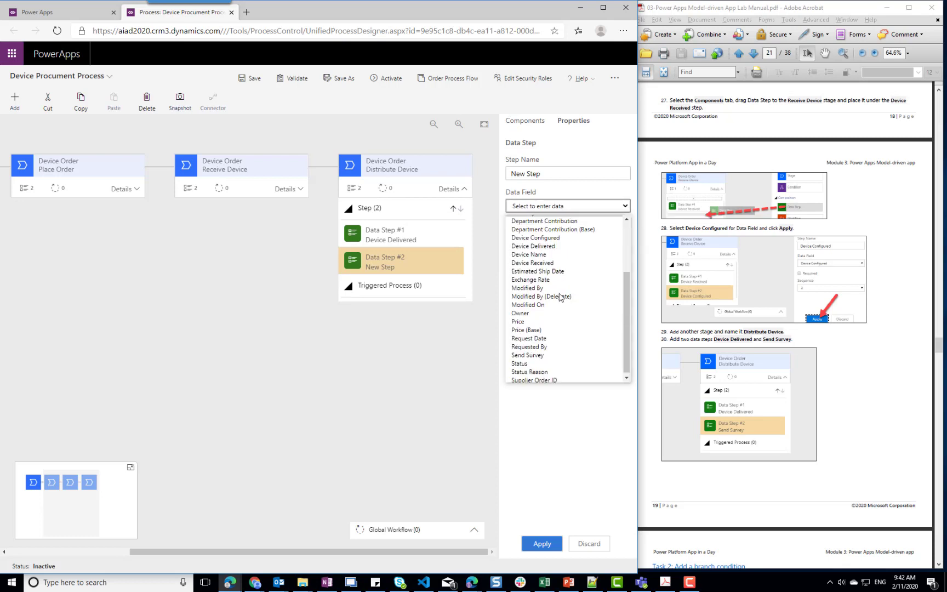
pyautogui.click(527, 353)
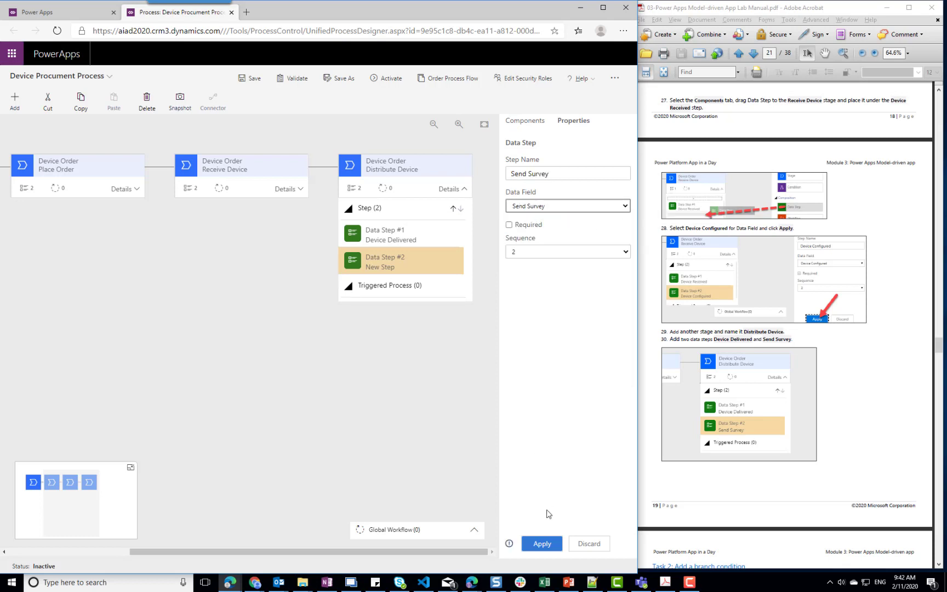
pyautogui.click(548, 545)
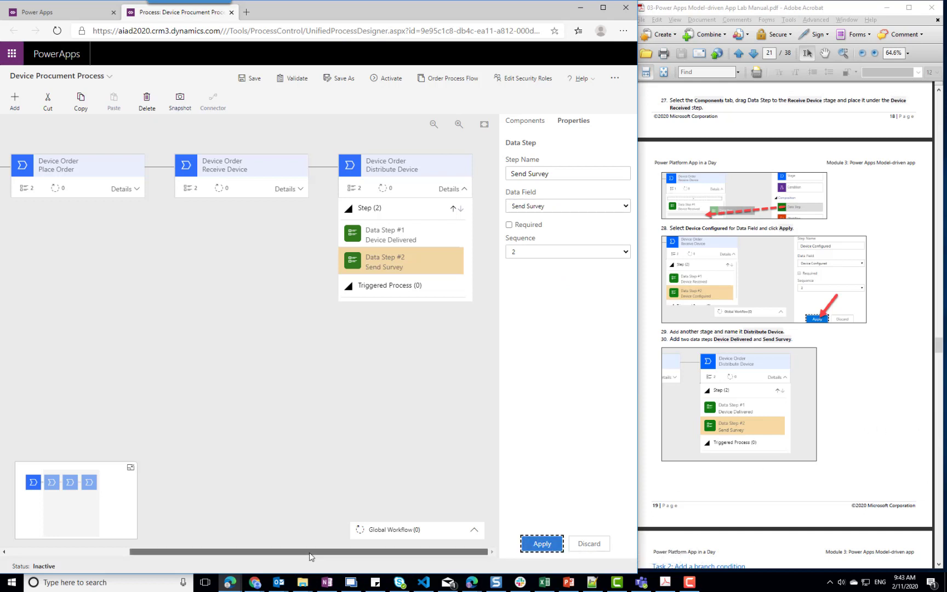
# Add a condition between the Device Requested and Place Order stages and enter Check Price as its display name.
pyautogui.moveTo(354, 553); pyautogui.dragTo(205, 554)
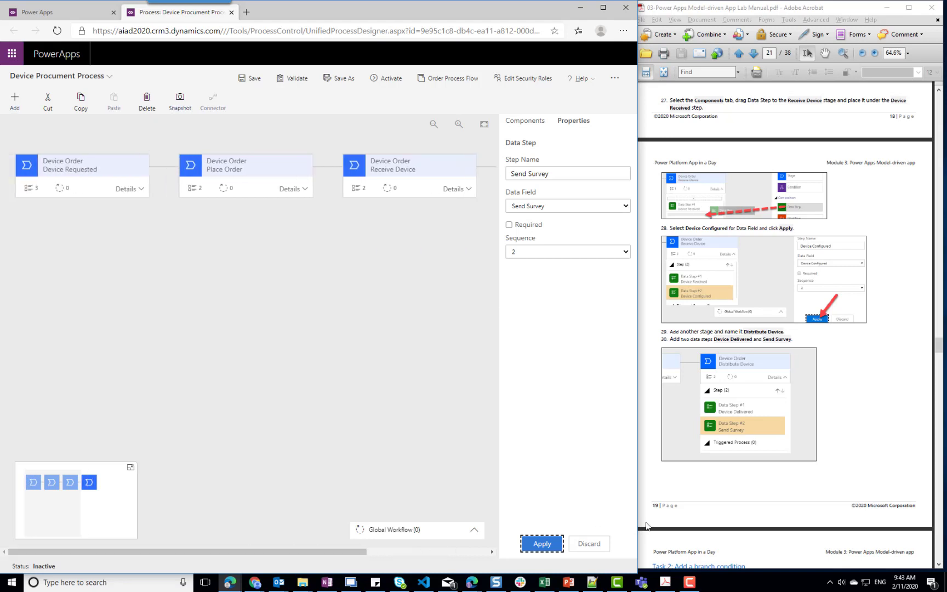
pyautogui.scroll(-3, 880, 398)
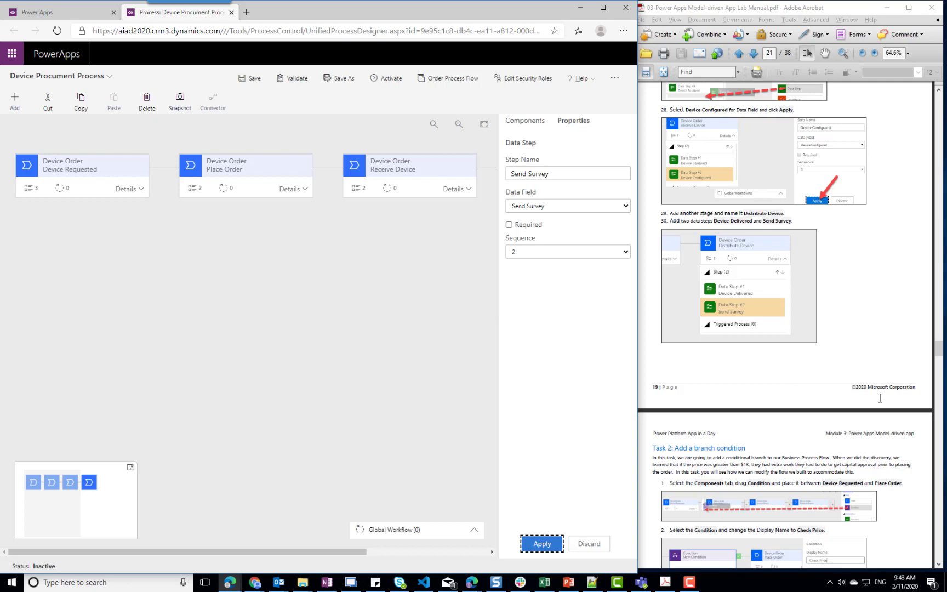
pyautogui.click(530, 123)
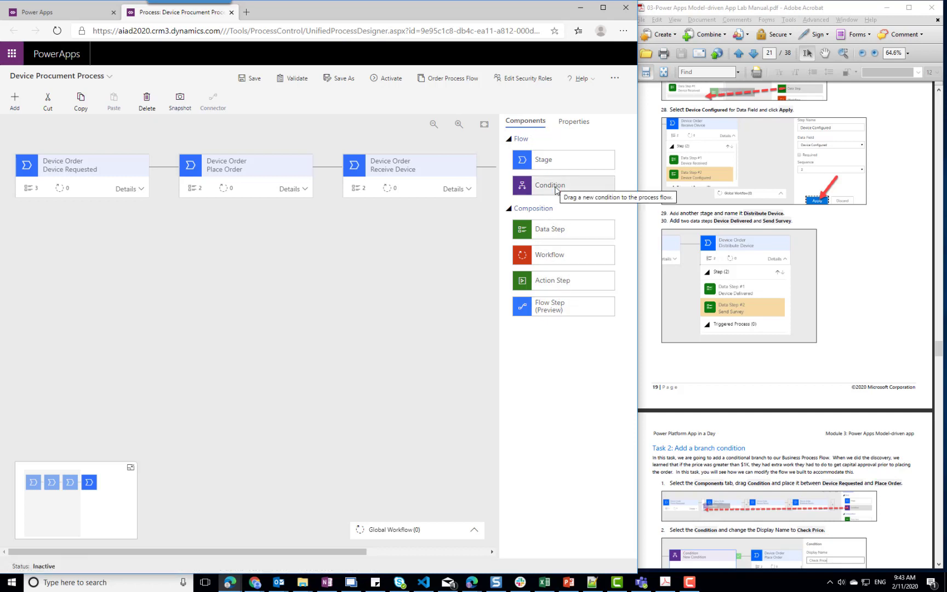
pyautogui.moveTo(556, 189); pyautogui.dragTo(161, 185)
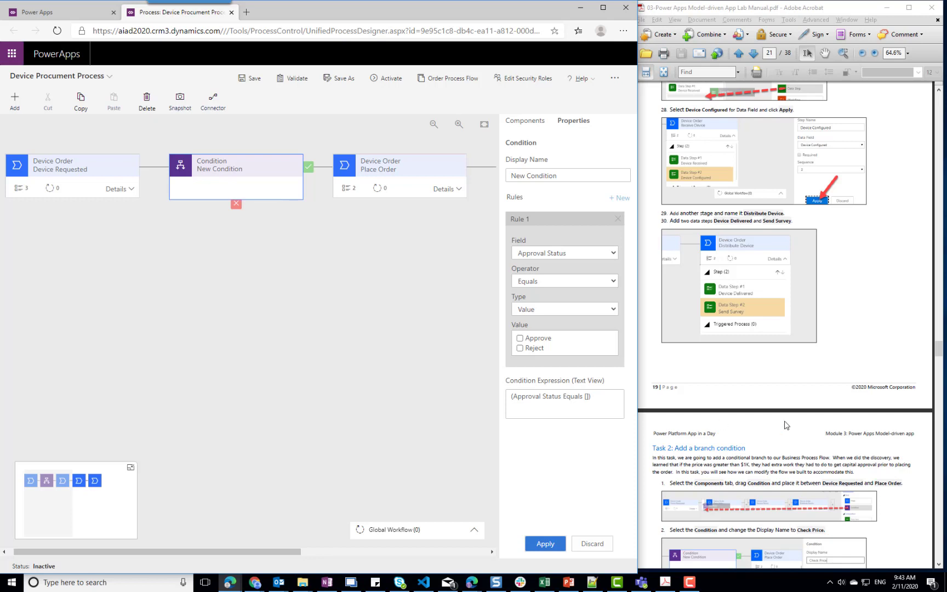
pyautogui.scroll(-3, 830, 425)
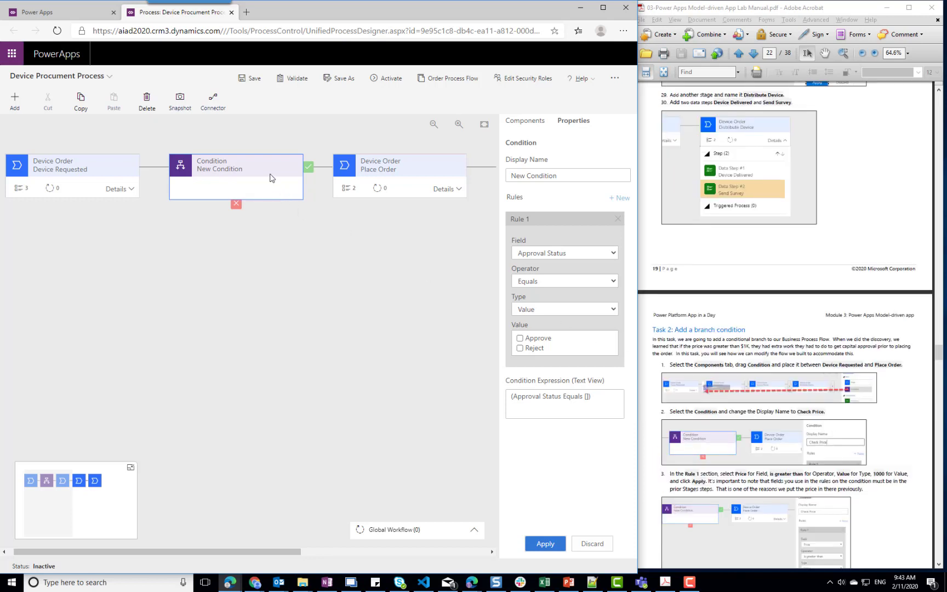
pyautogui.tripleClick(583, 175)
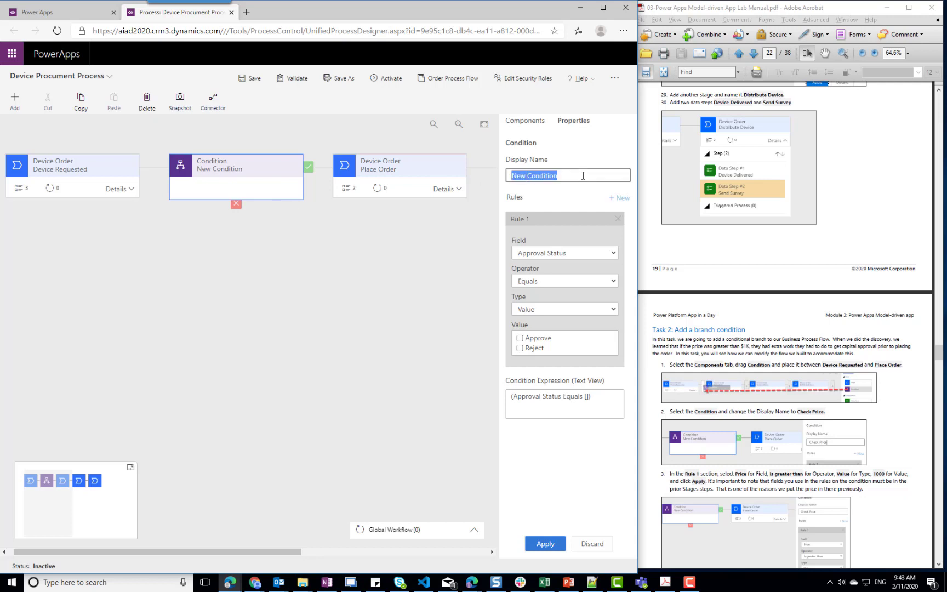
pyautogui.write('Check Price')
# Set the condition's Rule 1 to Price is greater than or equal to the value 1000, and apply the condition.
pyautogui.click(603, 253)
pyautogui.scroll(-1, 565, 356)
pyautogui.scroll(-2, 565, 357)
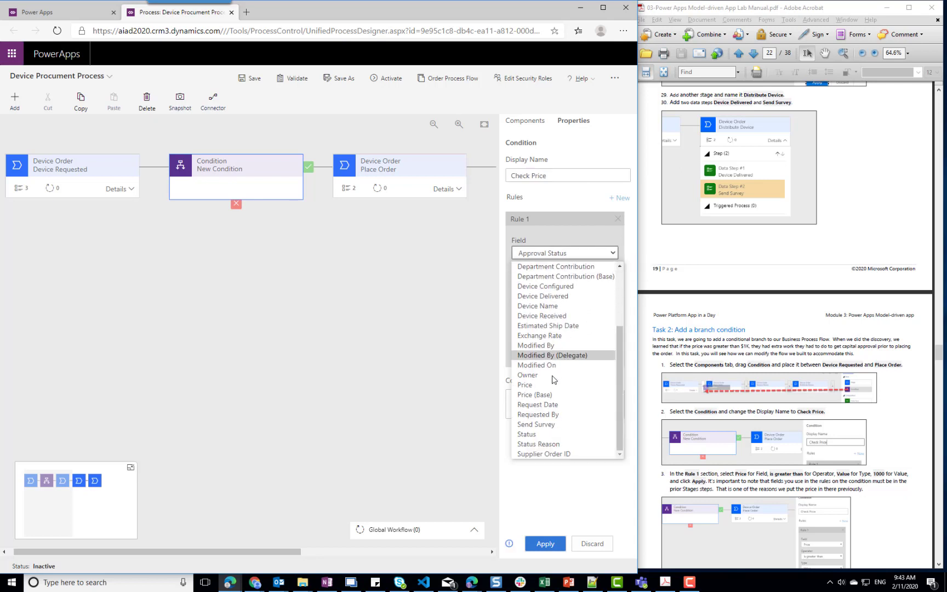
pyautogui.click(546, 383)
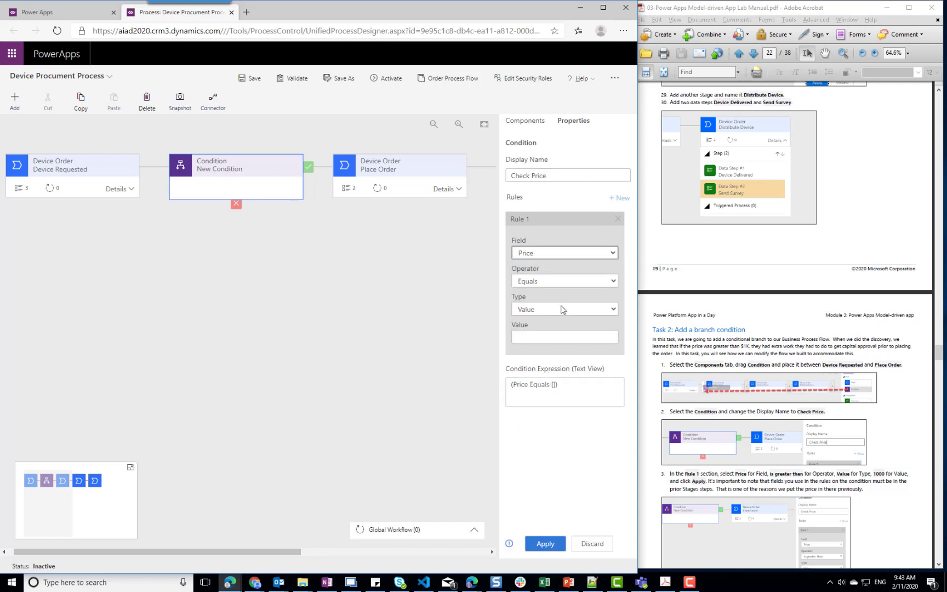
pyautogui.click(570, 279)
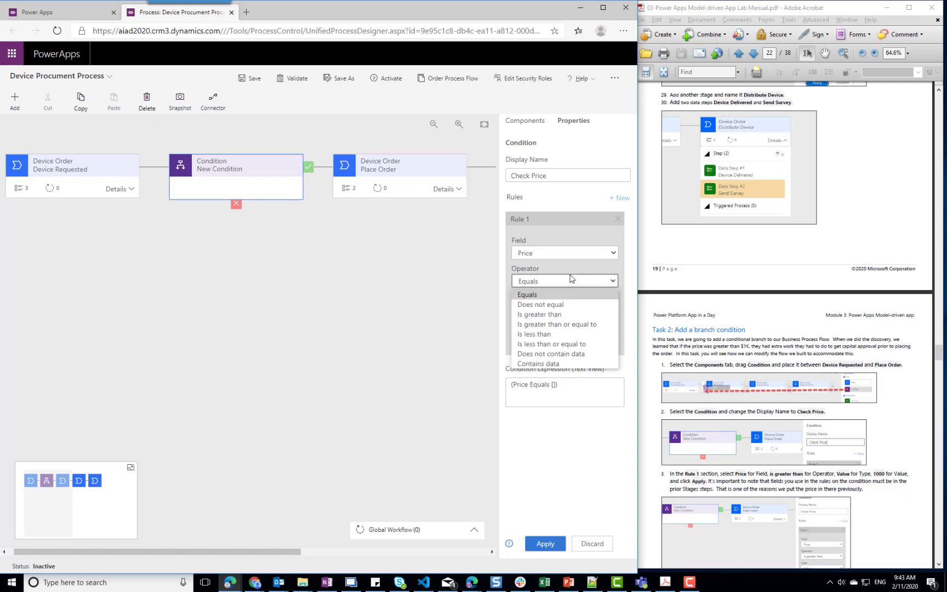
pyautogui.click(556, 314)
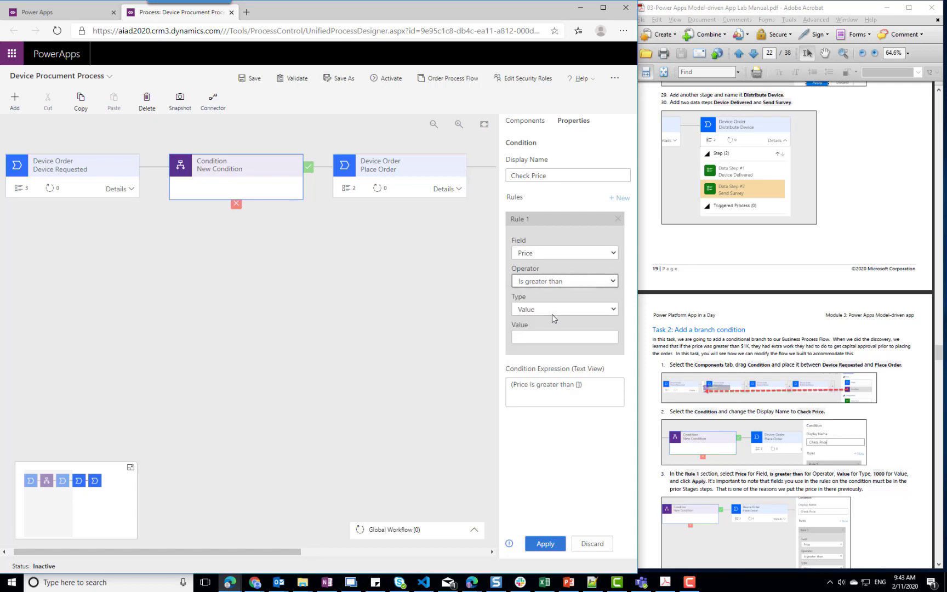
pyautogui.click(563, 281)
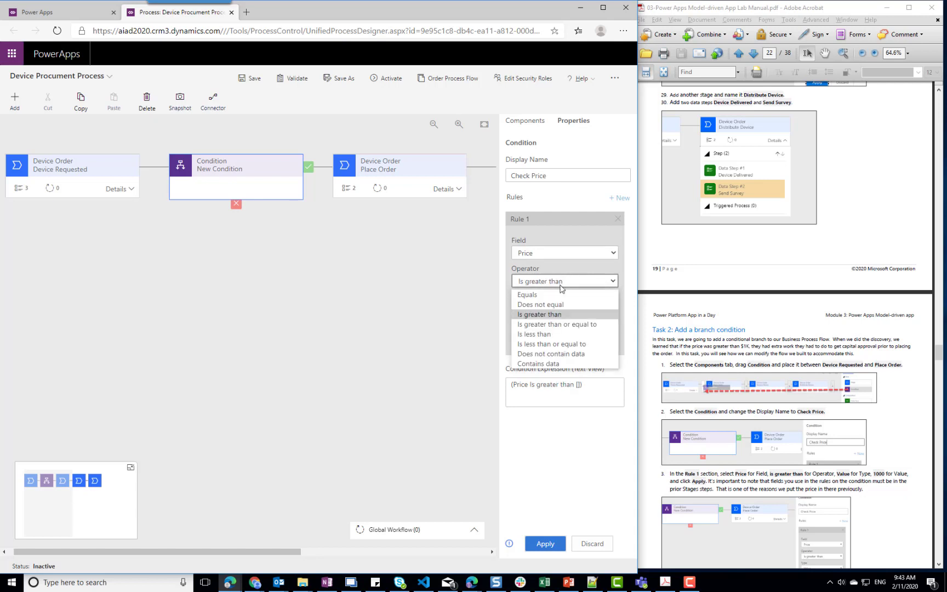
pyautogui.click(562, 324)
pyautogui.click(542, 334)
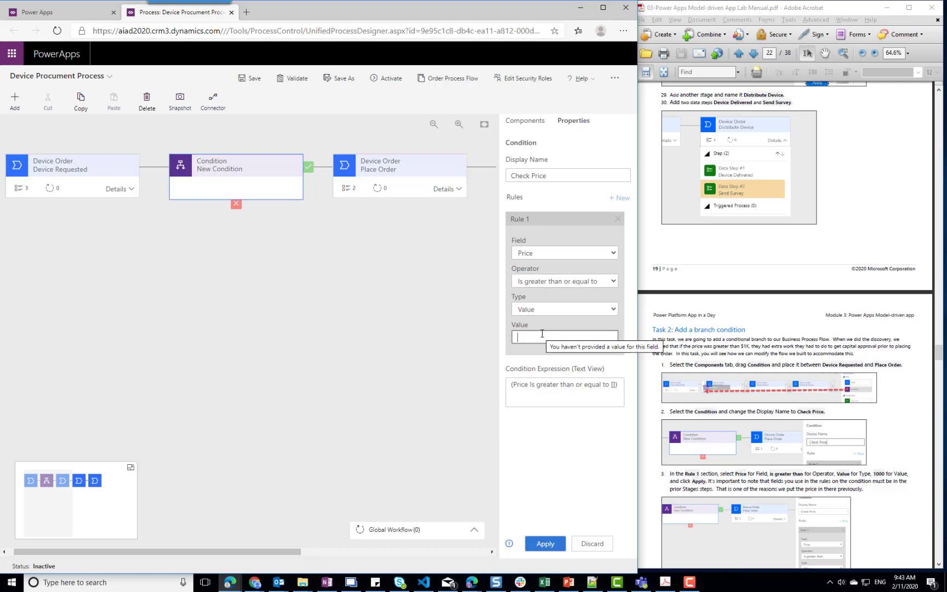
pyautogui.write('1000')
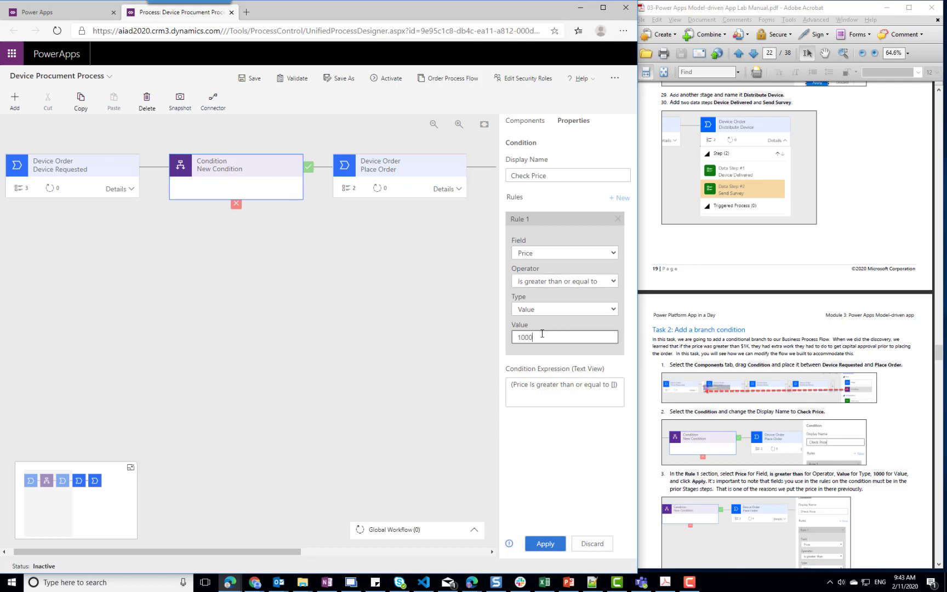
pyautogui.click(553, 543)
# Add a new stage on the yes branch between Check Price and Place Order, name it Capital Approval, and apply it.
pyautogui.click(531, 121)
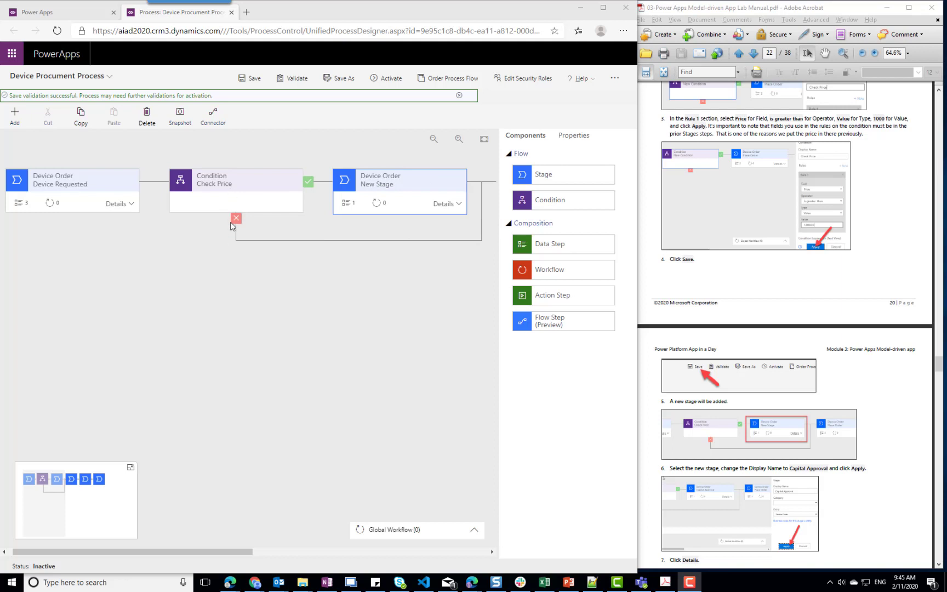
pyautogui.click(395, 185)
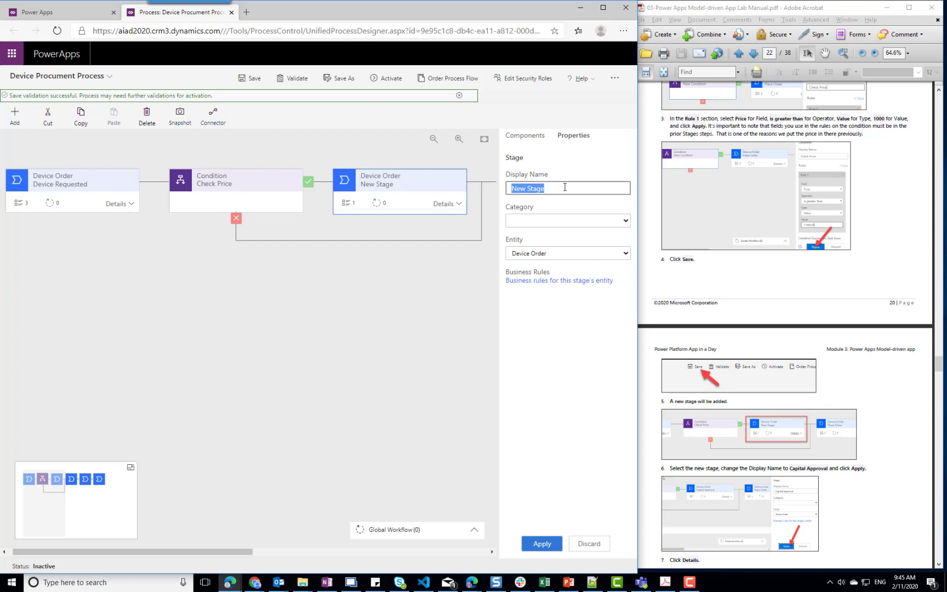
pyautogui.write('Capital Approval')
pyautogui.click(546, 544)
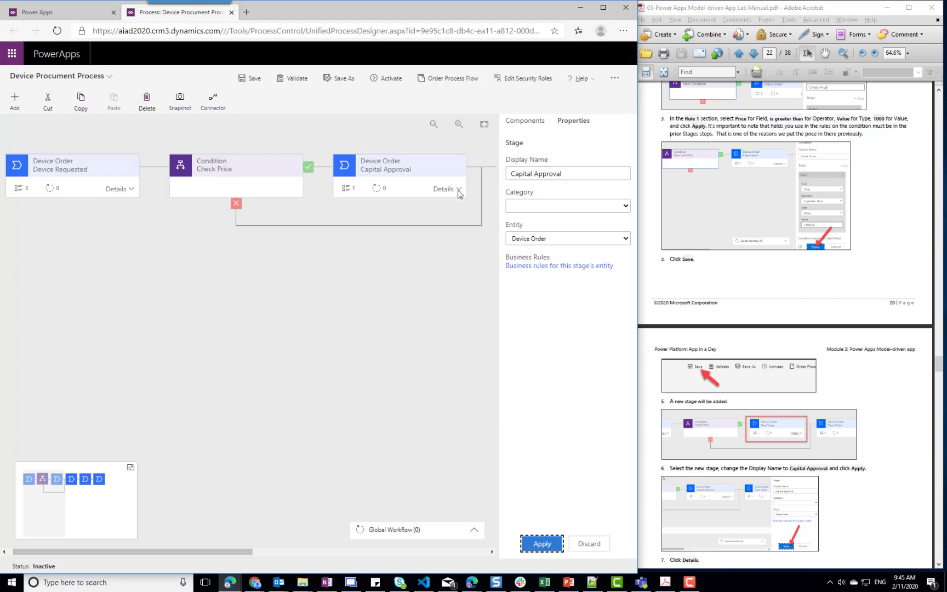
# Set the Capital Approval stage's existing data step to the Capital Approved field, apply it, and save the process.
pyautogui.click(458, 190)
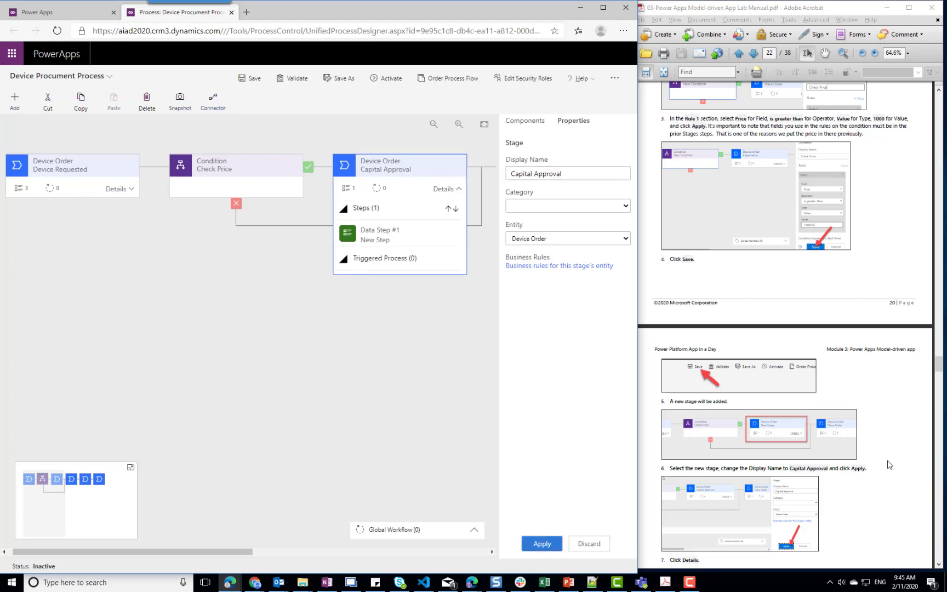
pyautogui.scroll(-3, 889, 465)
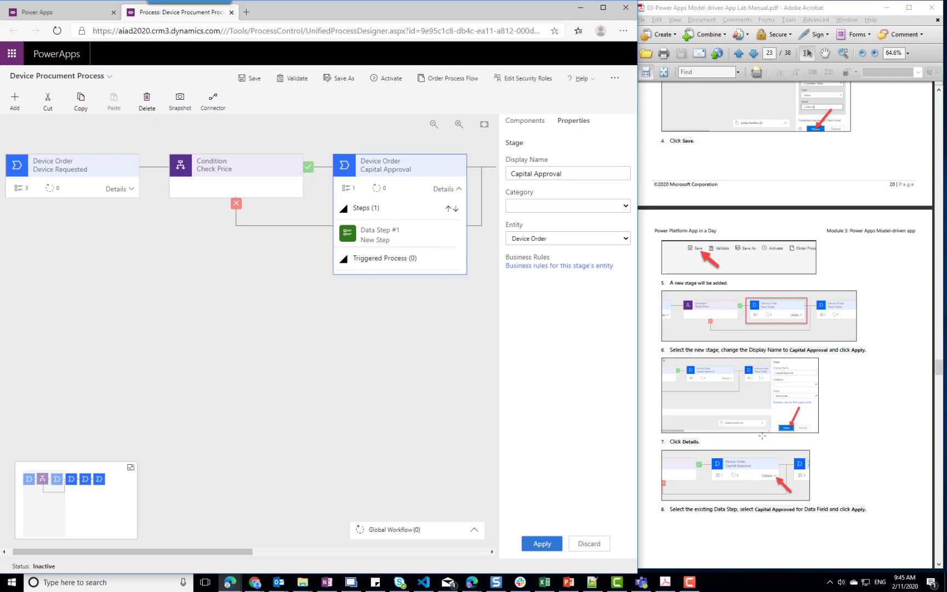
pyautogui.click(396, 239)
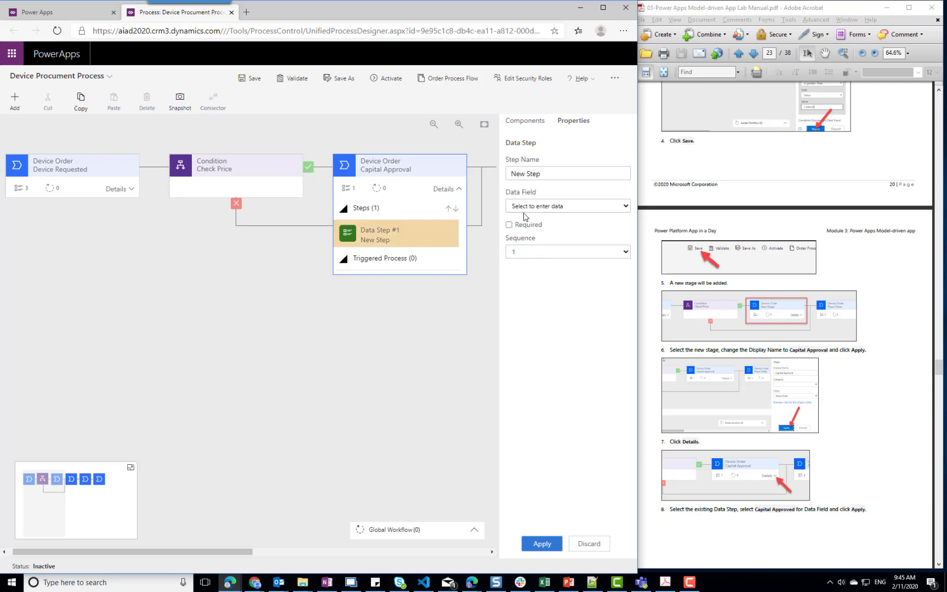
pyautogui.click(623, 206)
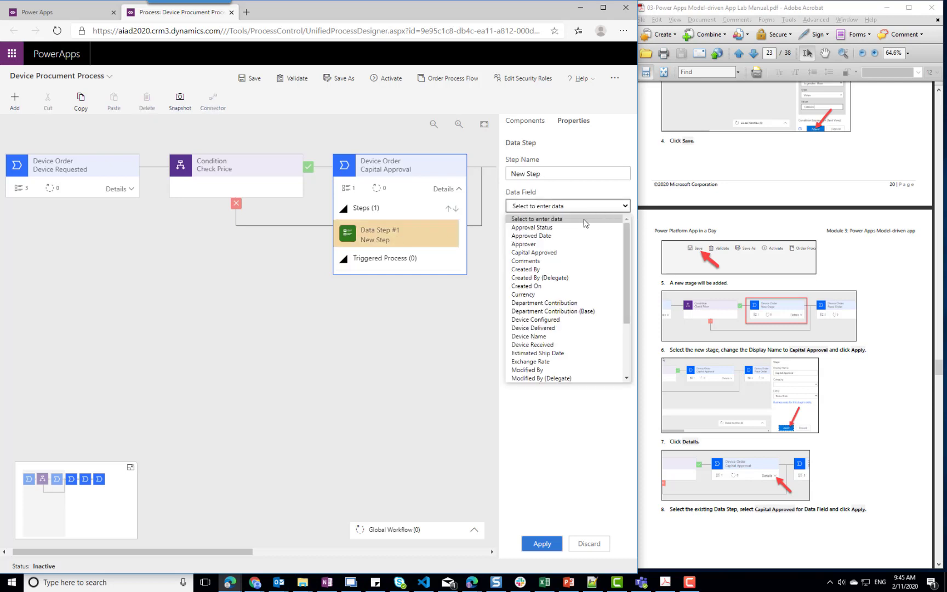
pyautogui.click(549, 252)
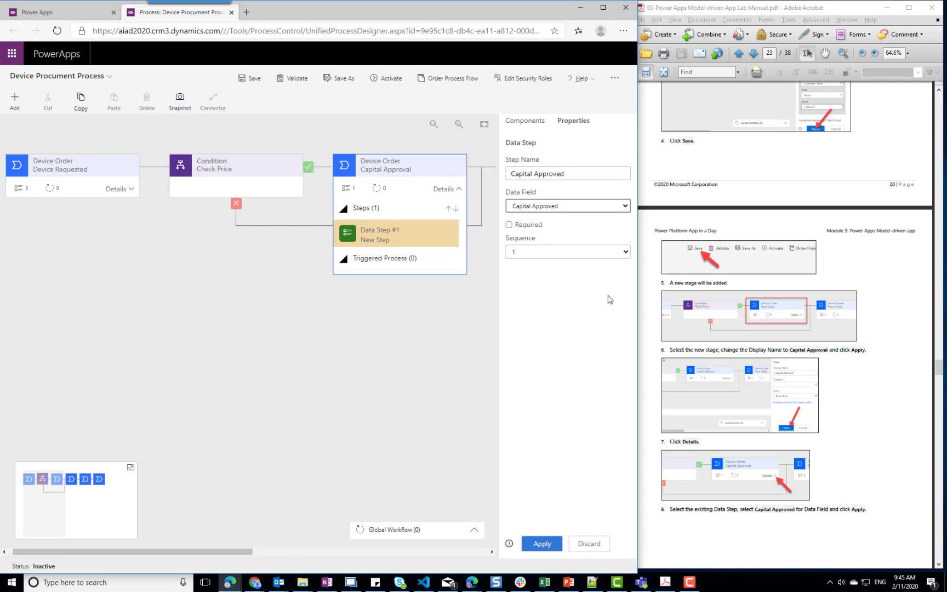
pyautogui.scroll(-5, 875, 439)
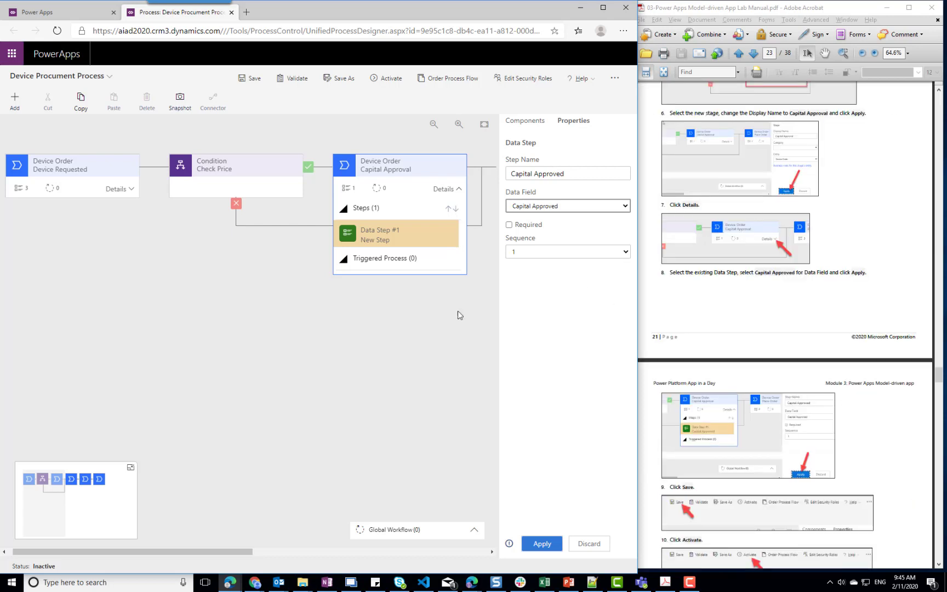
pyautogui.click(546, 543)
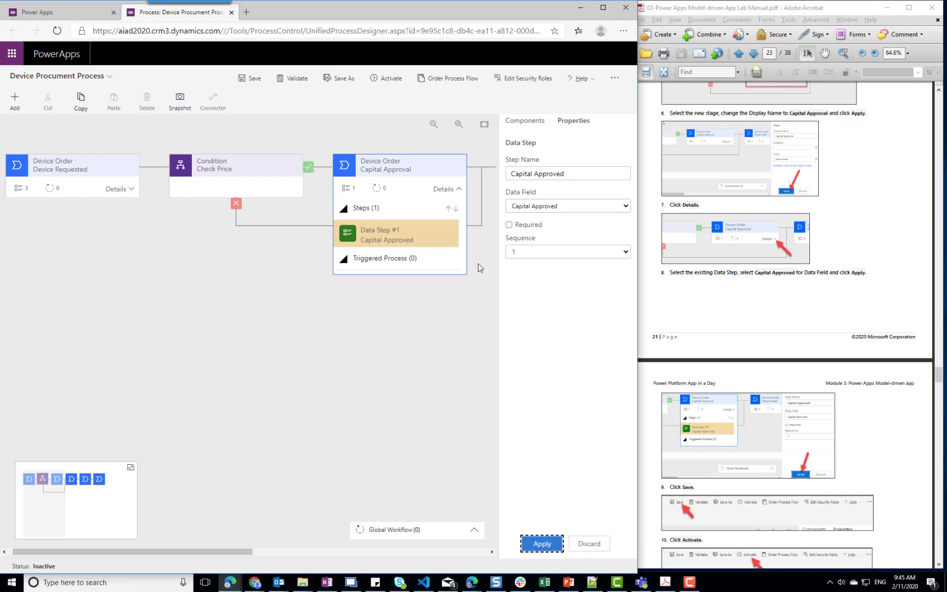
pyautogui.click(251, 80)
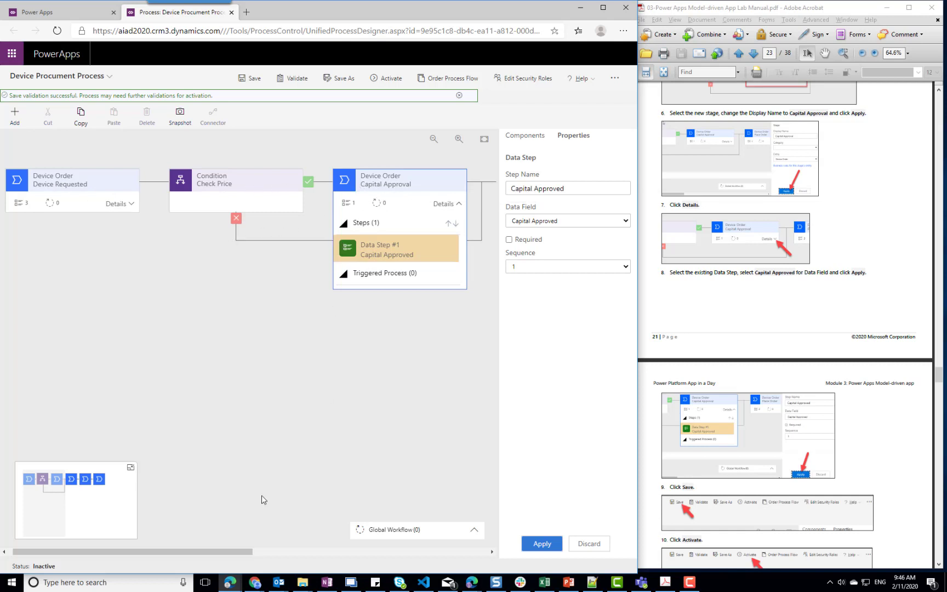
pyautogui.moveTo(179, 552); pyautogui.dragTo(202, 555)
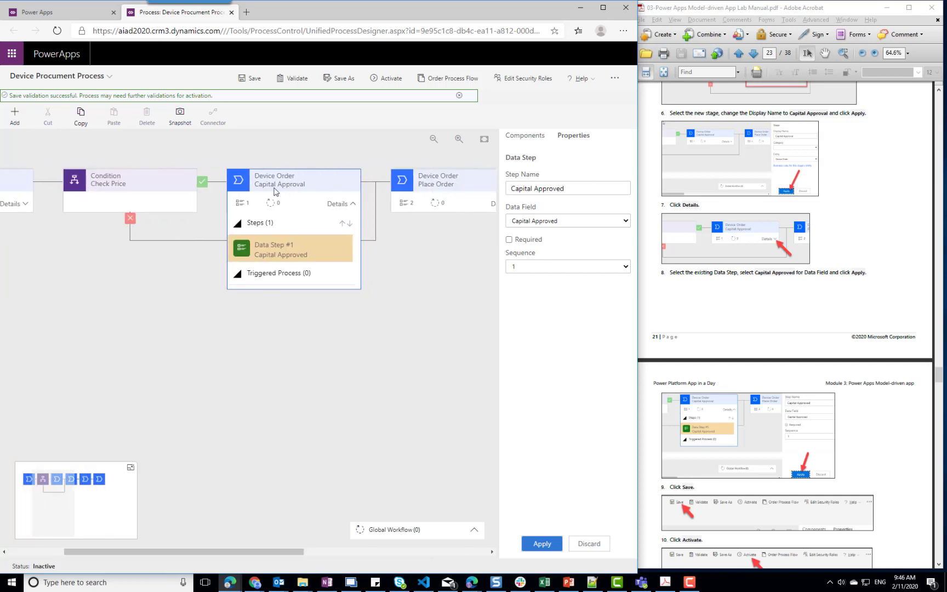
pyautogui.moveTo(252, 553); pyautogui.dragTo(384, 559)
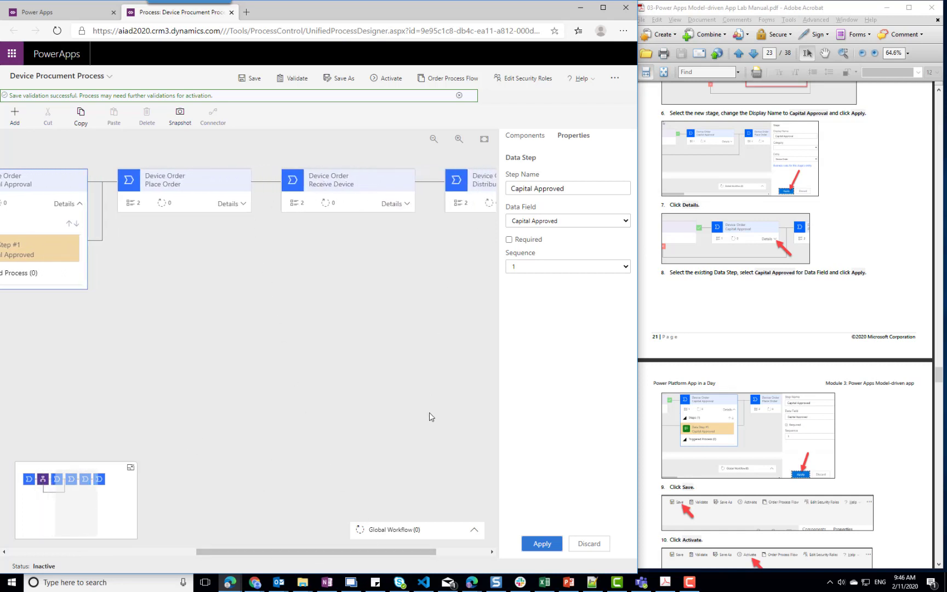
# Apply the Capital Approved data step again, validate the process, and save it.
pyautogui.click(542, 545)
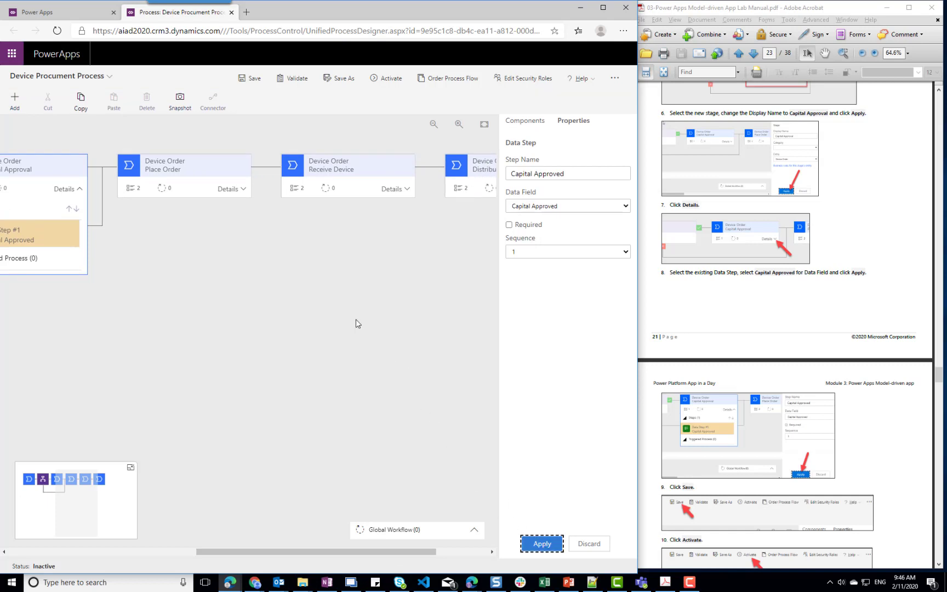
pyautogui.click(389, 80)
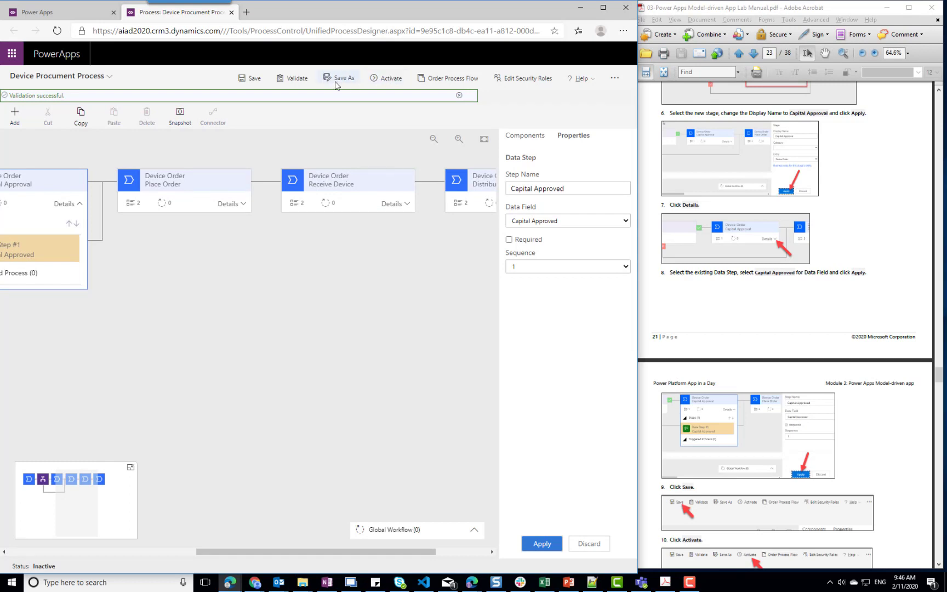
pyautogui.click(260, 81)
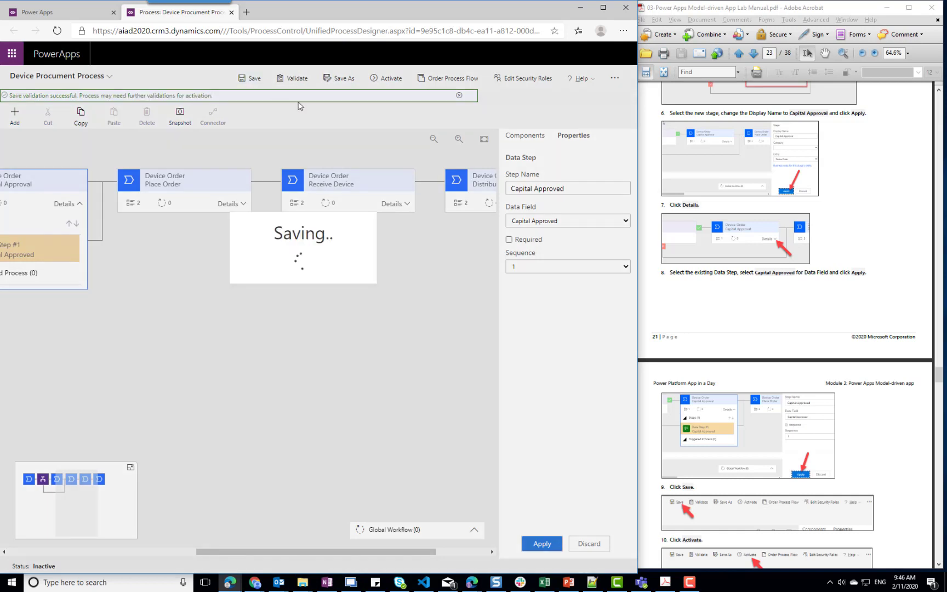
# Activate the Device Procurement Process and confirm the activation.
pyautogui.scroll(-3, 911, 436)
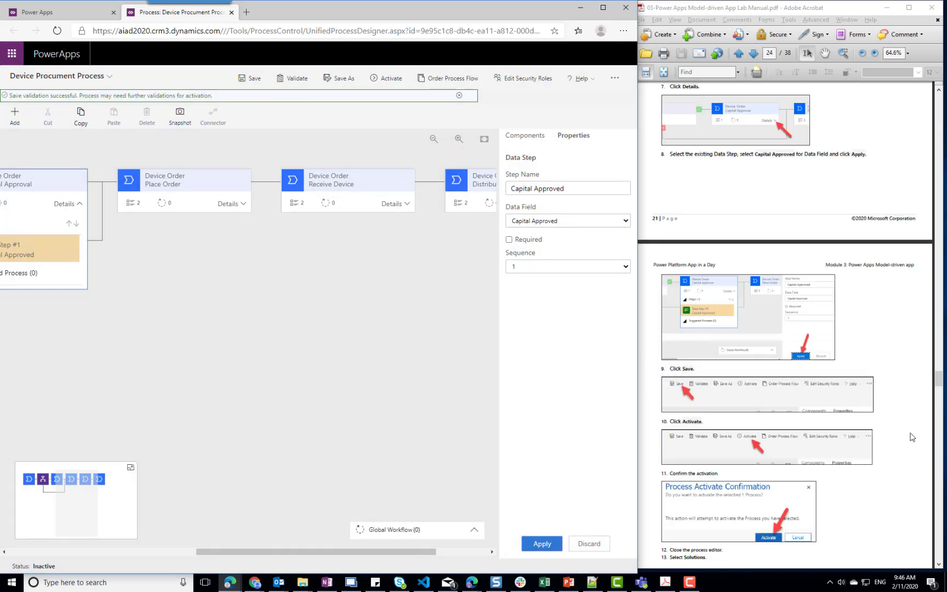
pyautogui.scroll(-3, 912, 437)
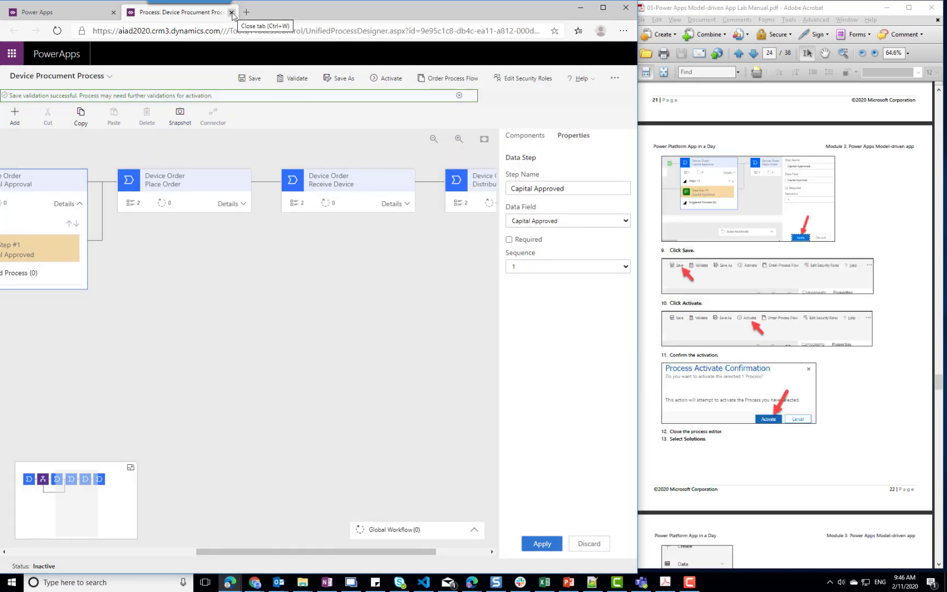
pyautogui.click(391, 81)
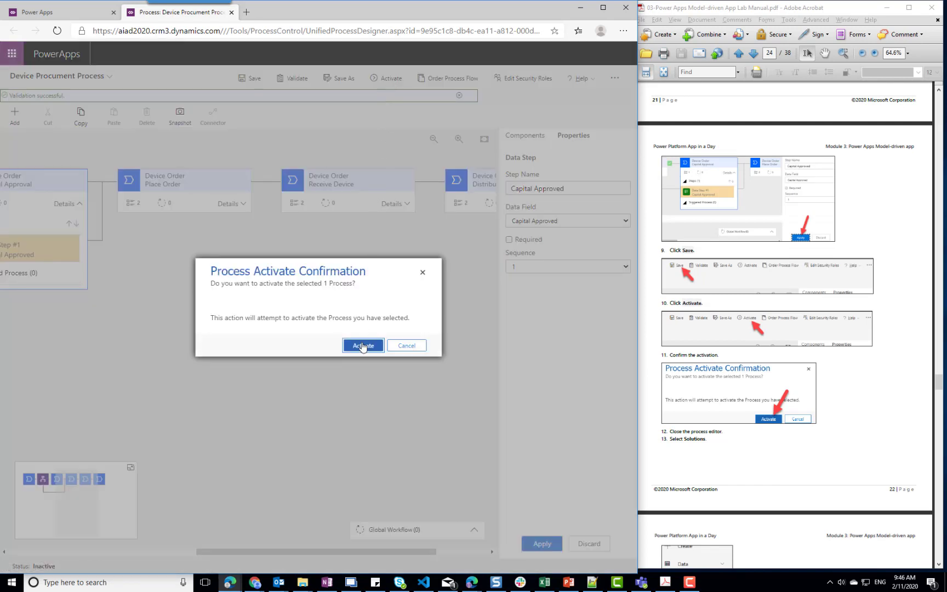
pyautogui.click(362, 346)
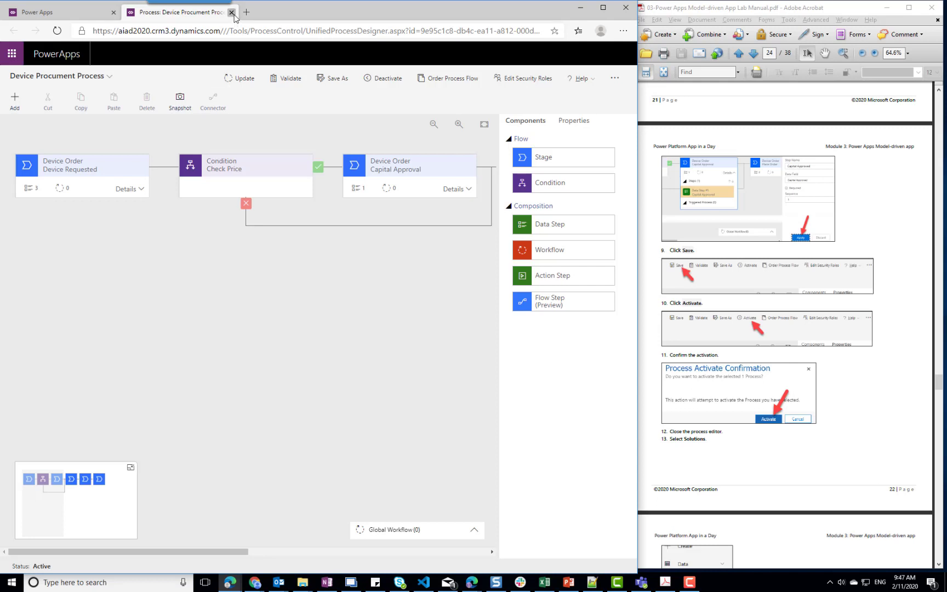
# Close the process designer and turn on Device Procurement Process in the list of business process flows.
pyautogui.click(231, 12)
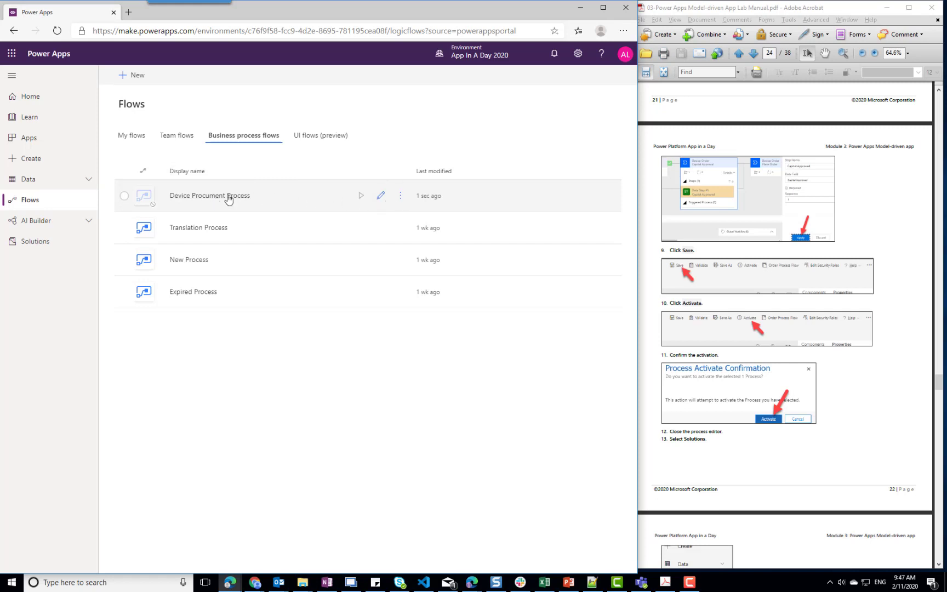
pyautogui.click(401, 199)
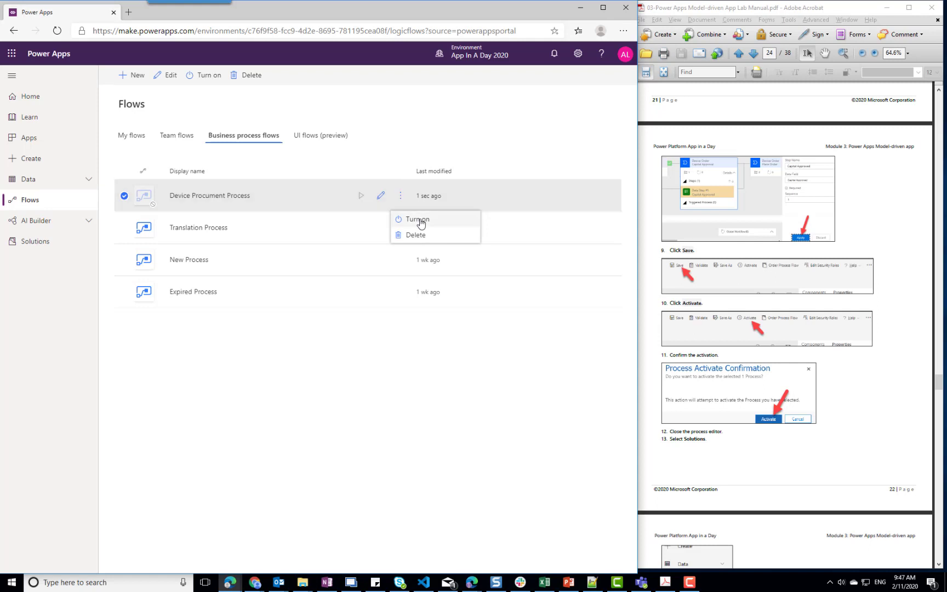
pyautogui.click(415, 219)
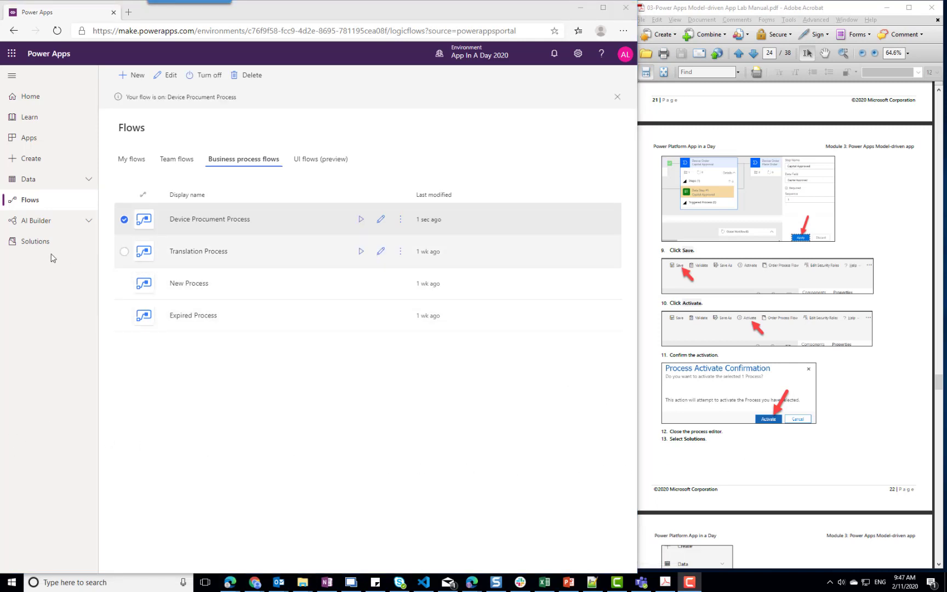
# Go to the environment's solutions and publish all customizations.
pyautogui.click(28, 241)
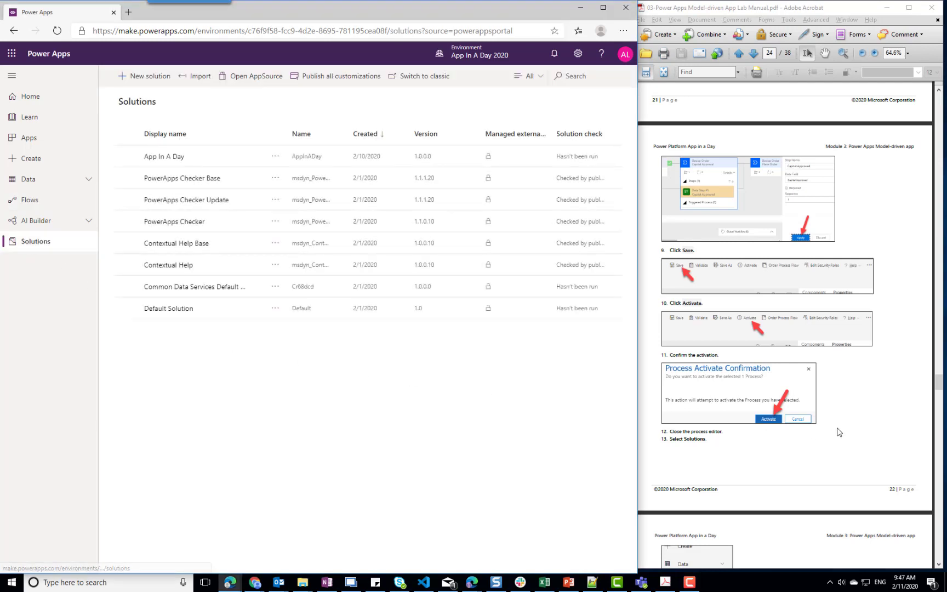
pyautogui.scroll(-3, 837, 427)
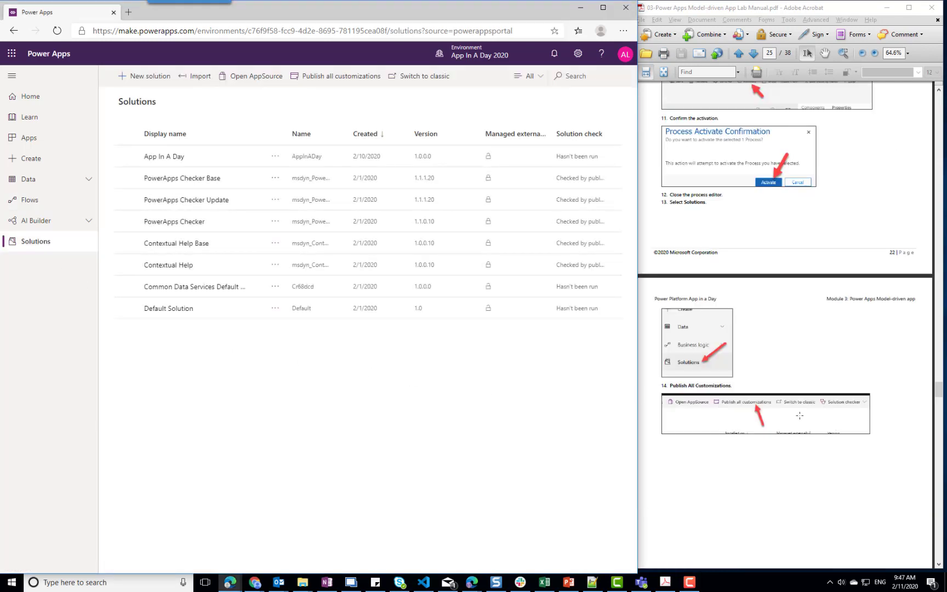
pyautogui.click(343, 80)
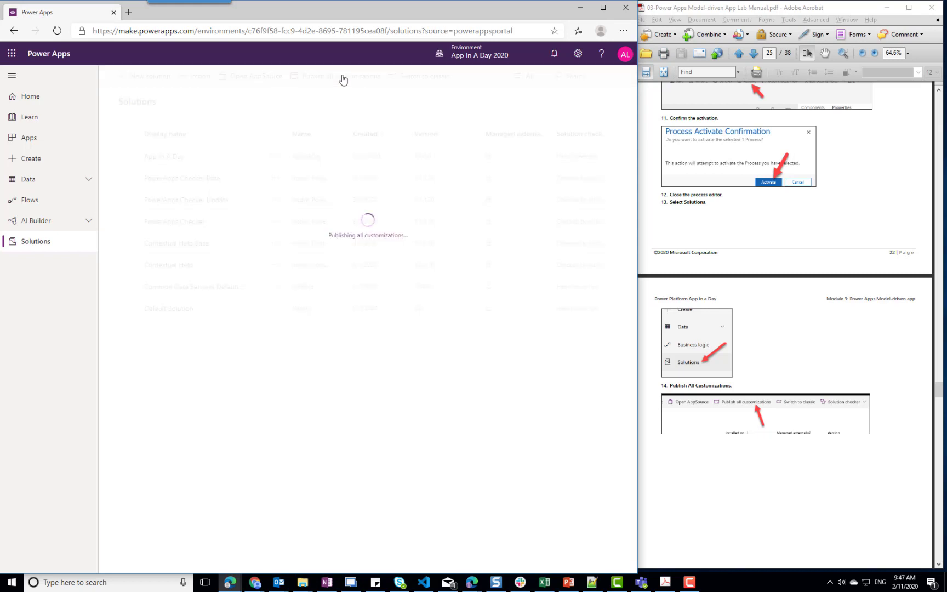
# Open the Main-type Information form of the Device Order entity in the App In A Day solution for editing.
pyautogui.scroll(-10, 860, 343)
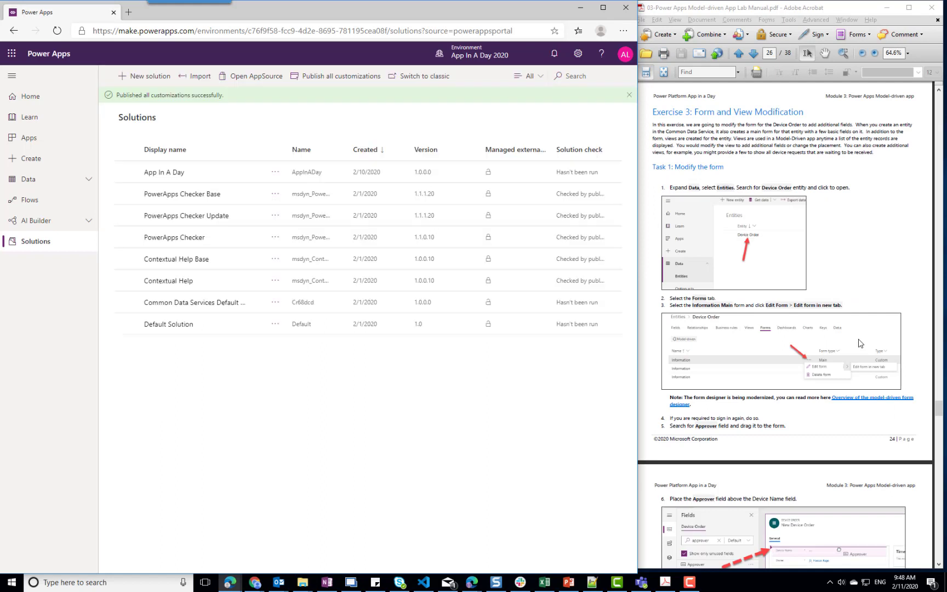
pyautogui.click(170, 175)
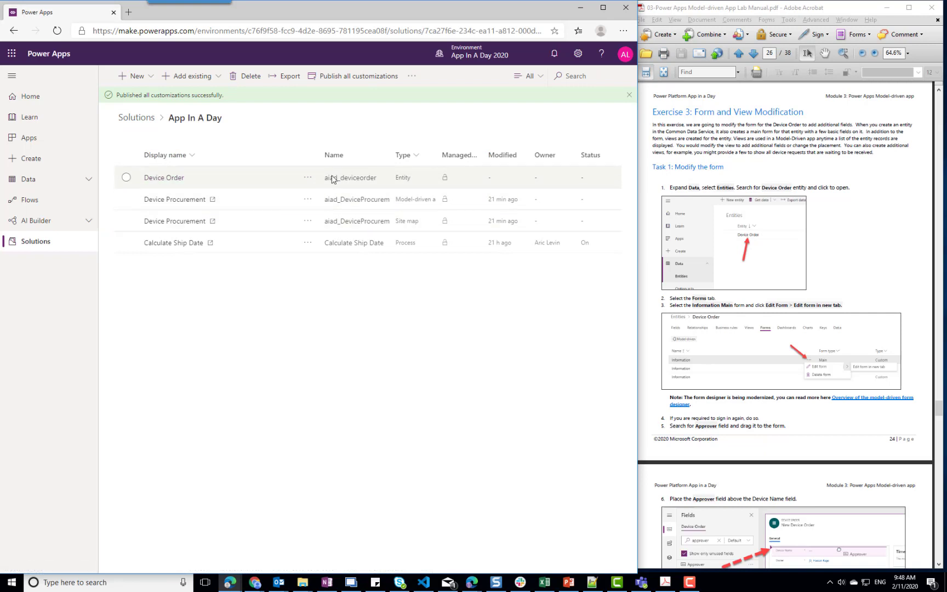
pyautogui.click(170, 180)
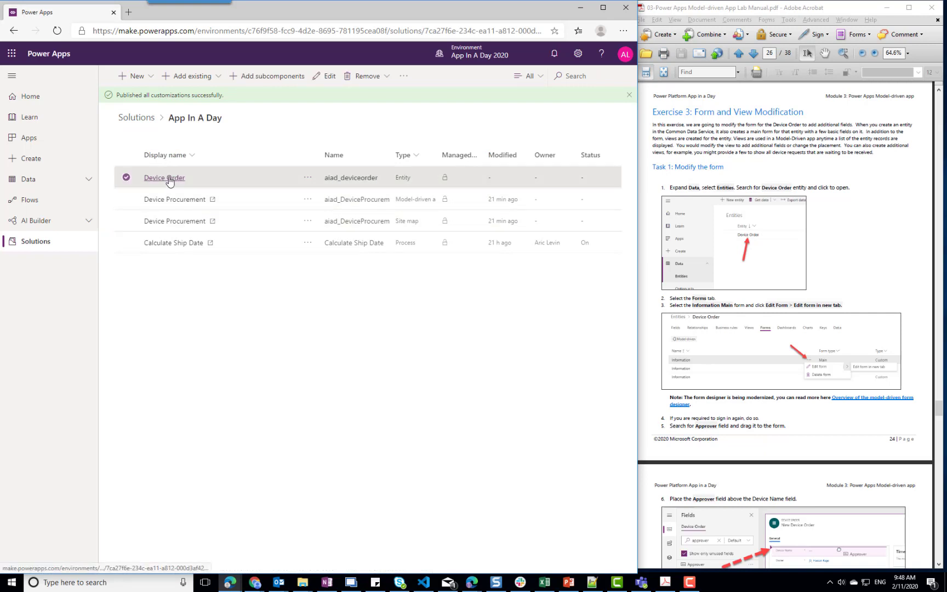
pyautogui.click(164, 178)
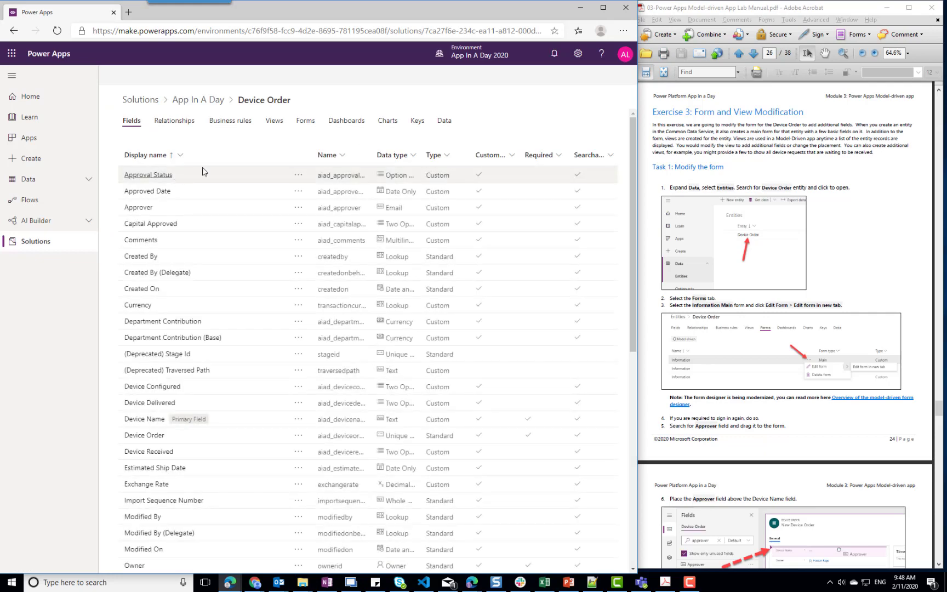
pyautogui.click(305, 122)
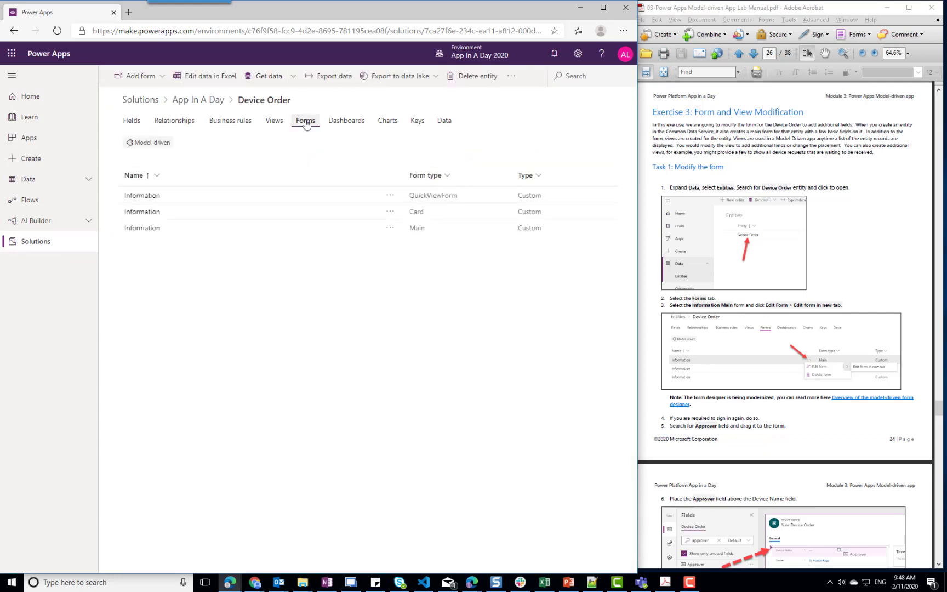
pyautogui.click(143, 230)
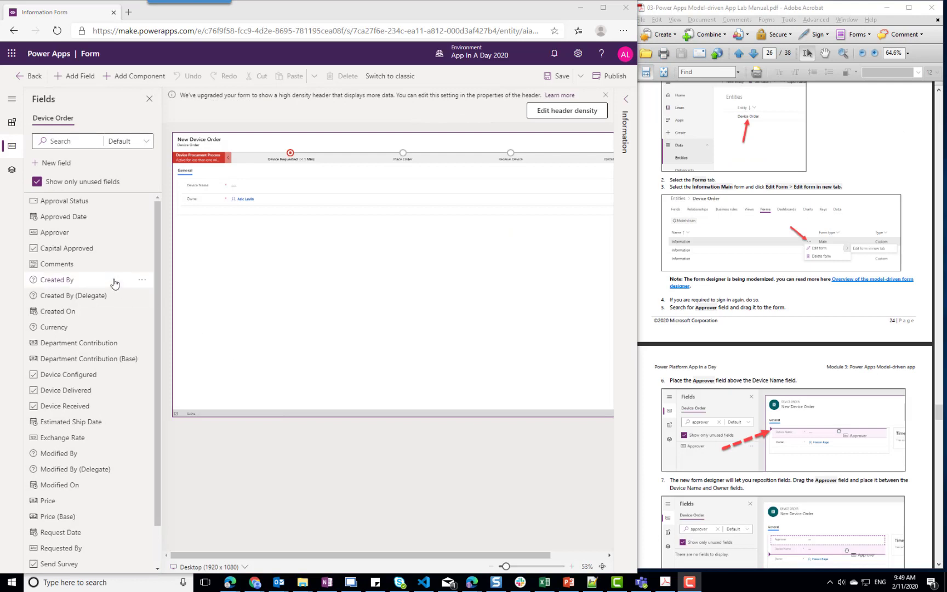
# Add the Approver field to the form's General section and place it below the Owner field.
pyautogui.moveTo(62, 235); pyautogui.dragTo(256, 185)
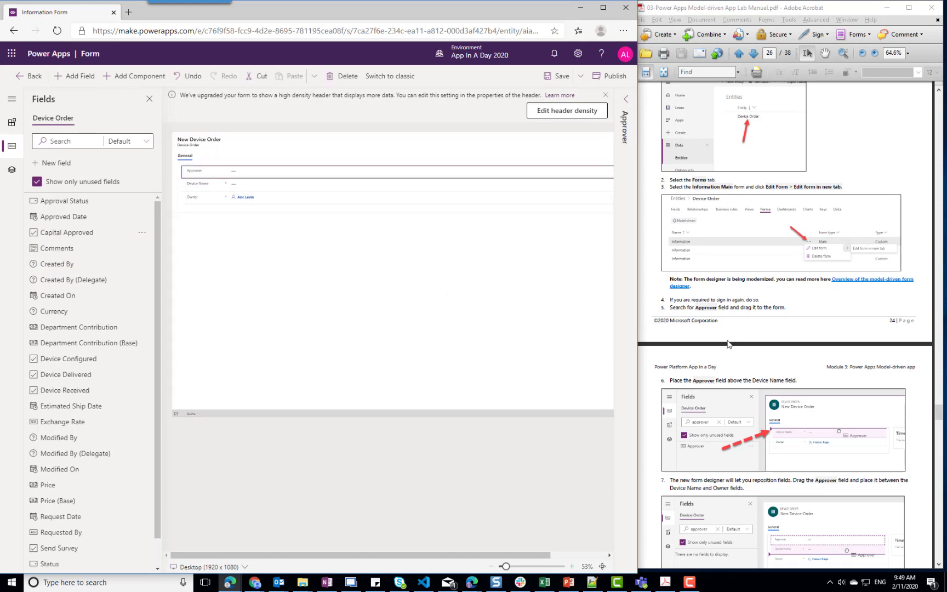
pyautogui.scroll(-5, 738, 347)
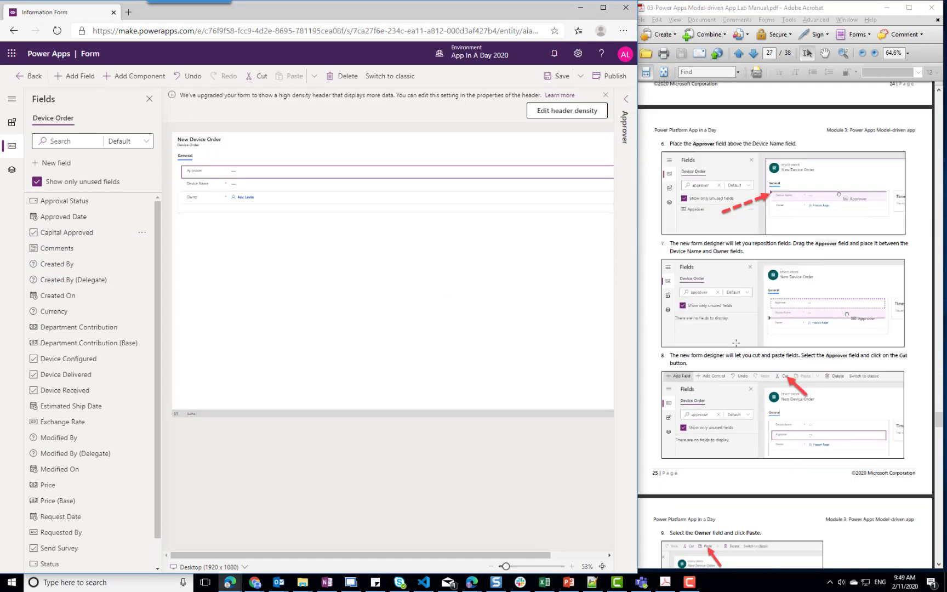
pyautogui.scroll(-5, 735, 343)
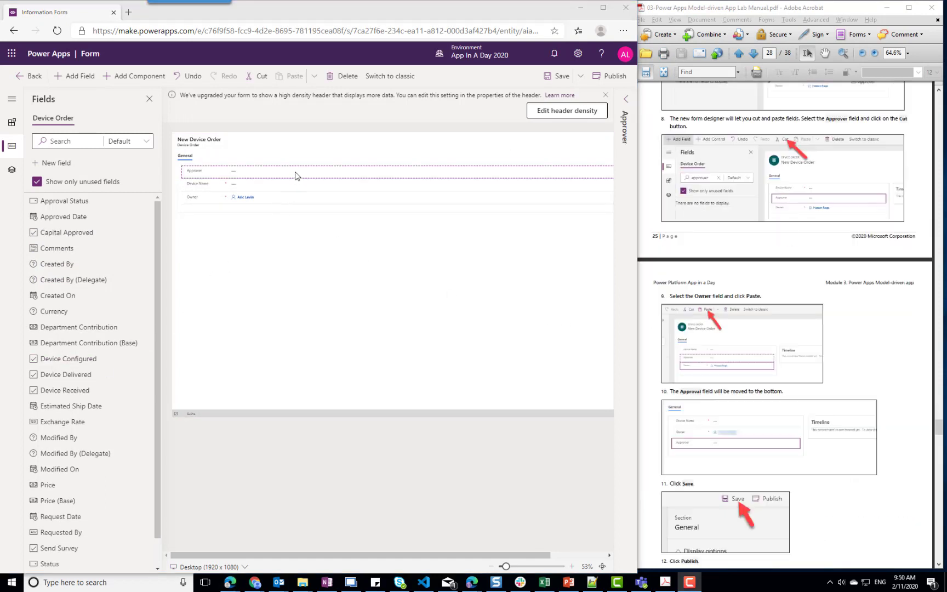
pyautogui.moveTo(295, 176); pyautogui.dragTo(294, 203)
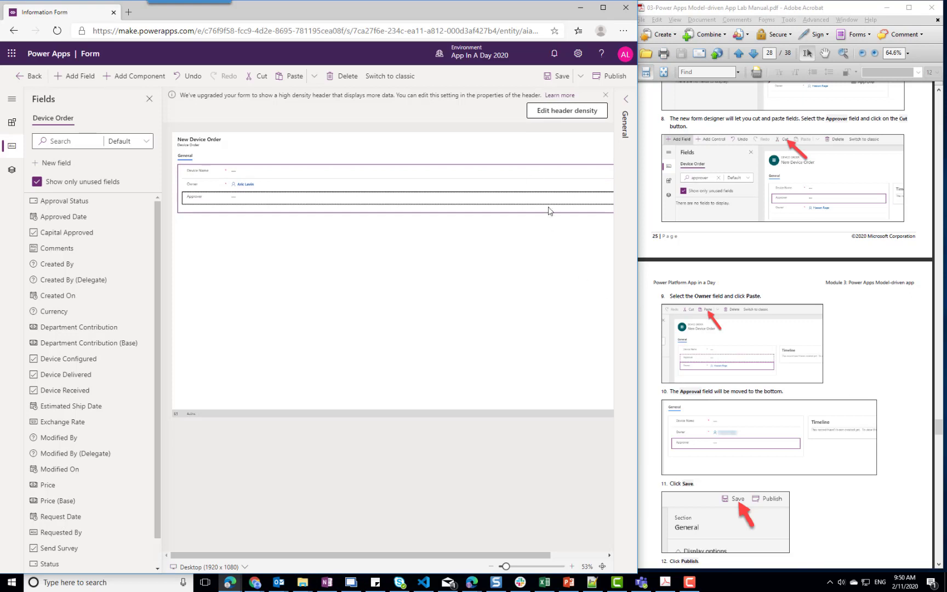
# Save the modified Device Order form and publish it.
pyautogui.click(557, 76)
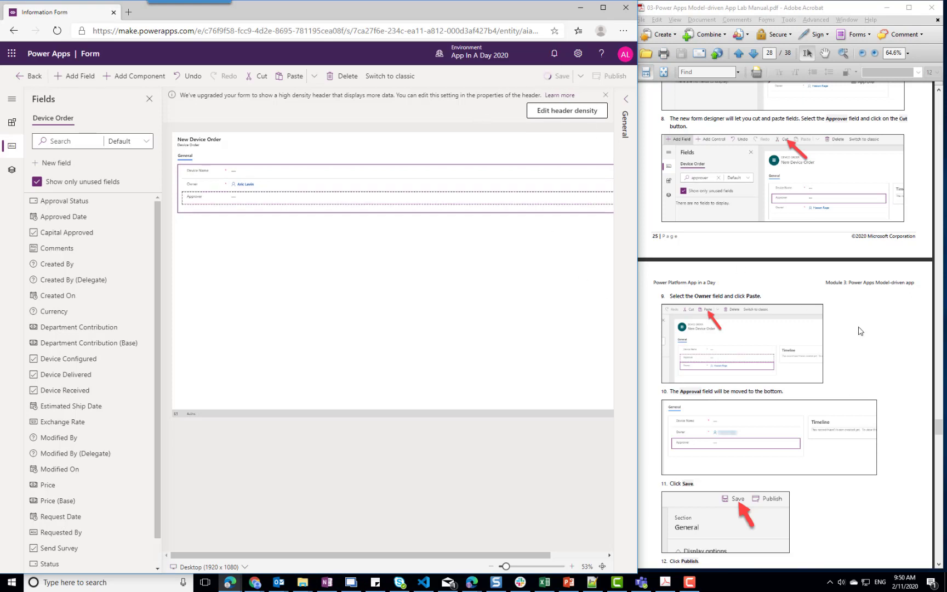
pyautogui.scroll(-3, 861, 331)
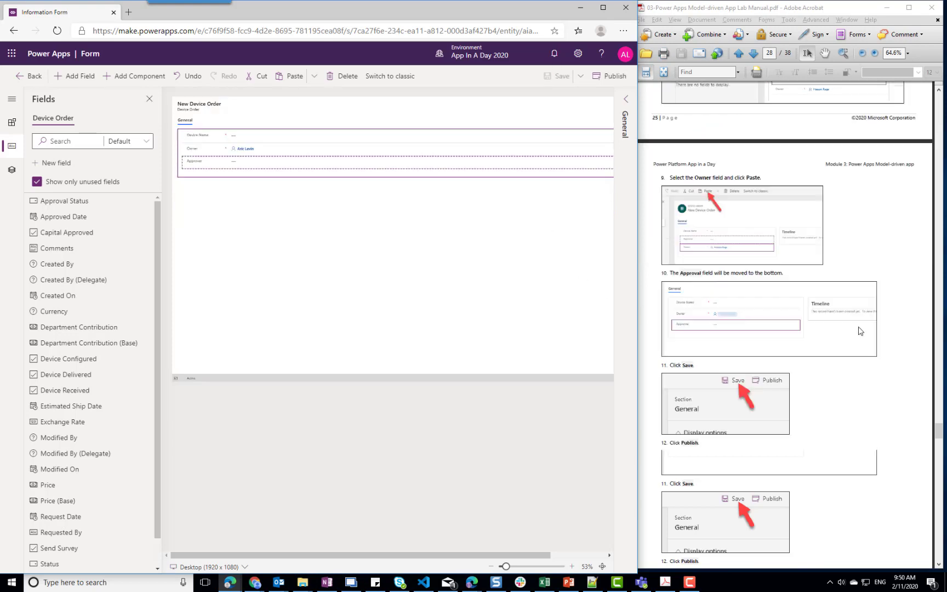
pyautogui.scroll(-3, 860, 331)
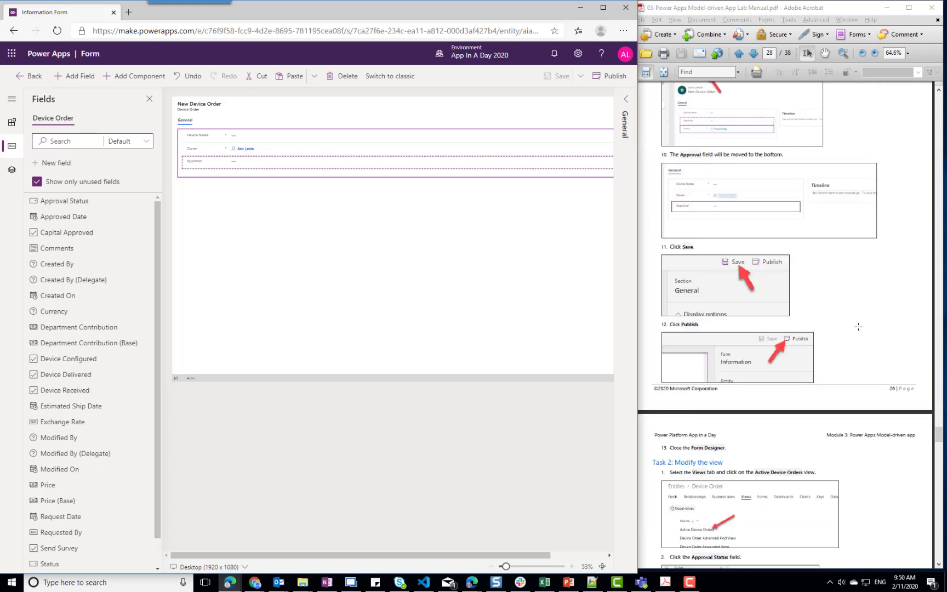
pyautogui.click(611, 79)
# Leave the form designer and open the Device Order entity's Active Device Orders view for editing.
pyautogui.scroll(-9, 876, 309)
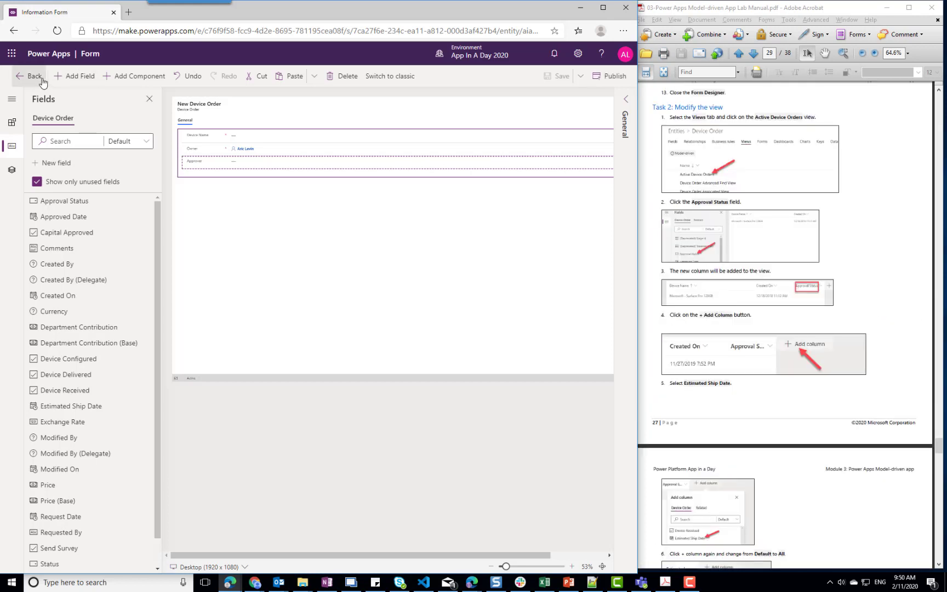
pyautogui.click(34, 77)
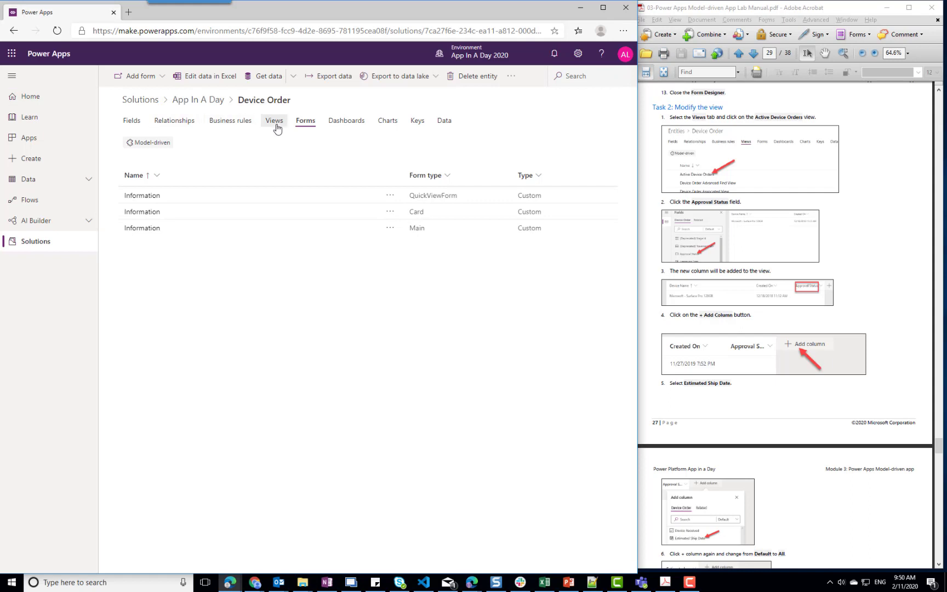
pyautogui.click(276, 122)
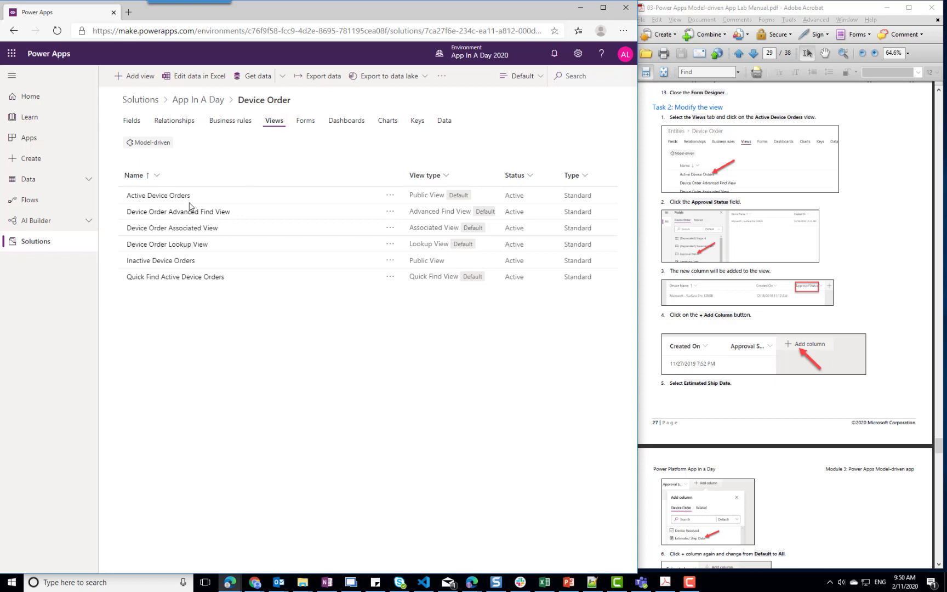
pyautogui.click(163, 196)
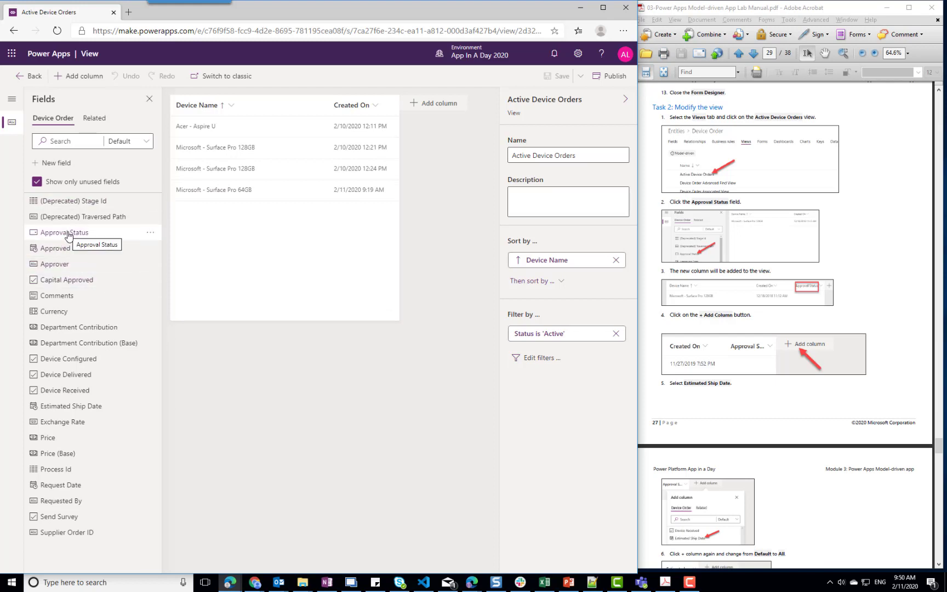
# Add Approval Status as a column after Created On and widen it to fit its full heading.
pyautogui.moveTo(68, 235); pyautogui.dragTo(395, 119)
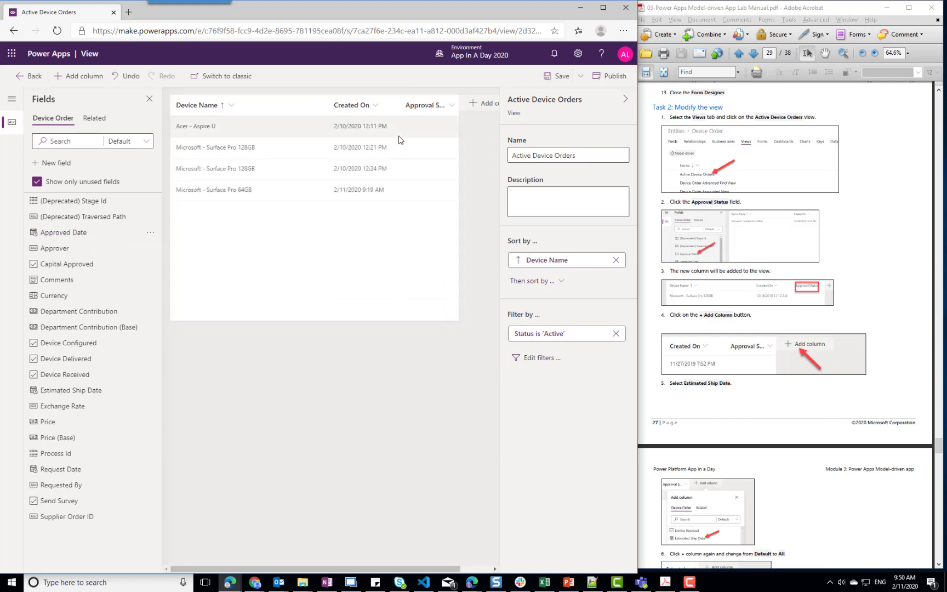
pyautogui.moveTo(461, 104); pyautogui.dragTo(472, 100)
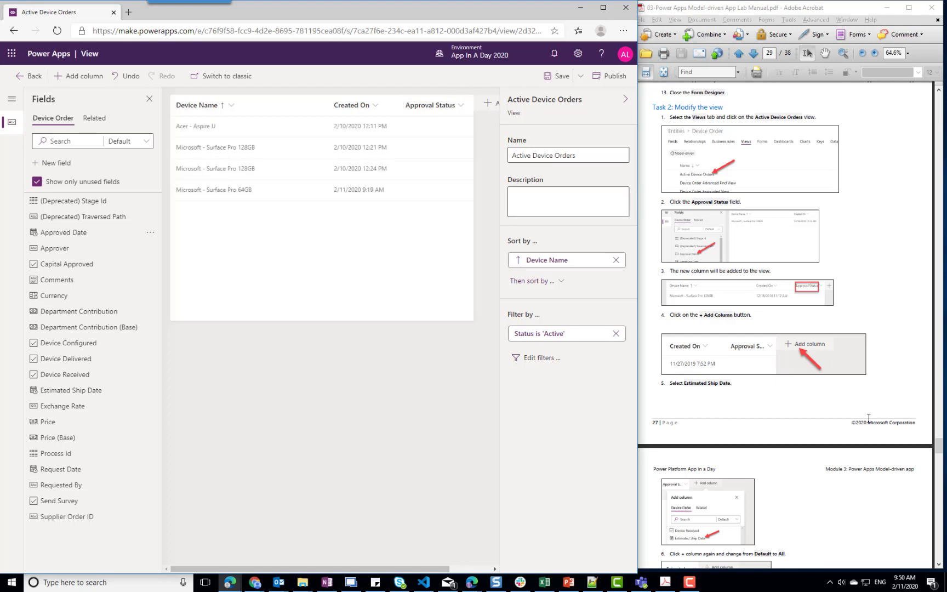
# Add Estimated Ship Date as the view's last column and widen it to fit its full heading.
pyautogui.click(489, 105)
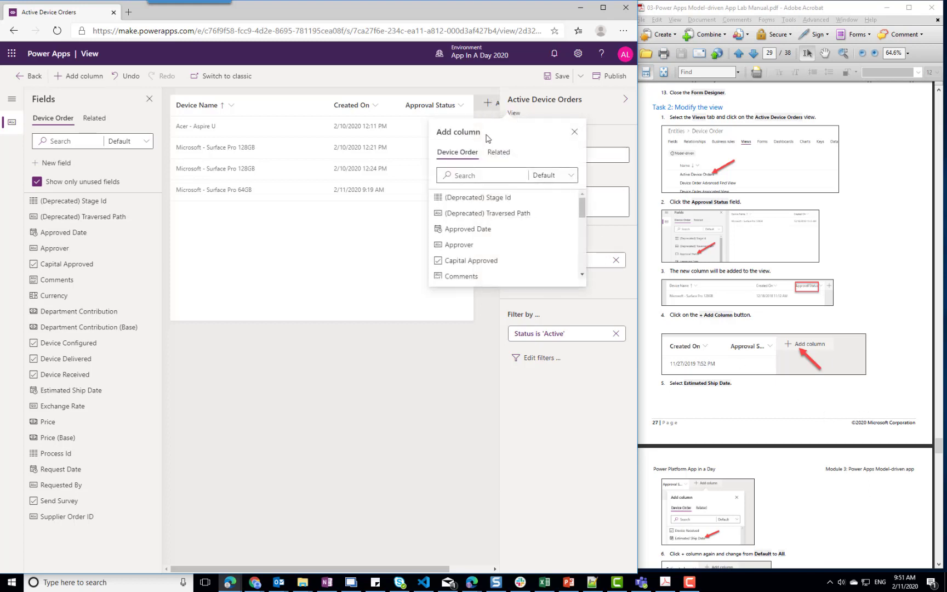
pyautogui.scroll(-2, 488, 214)
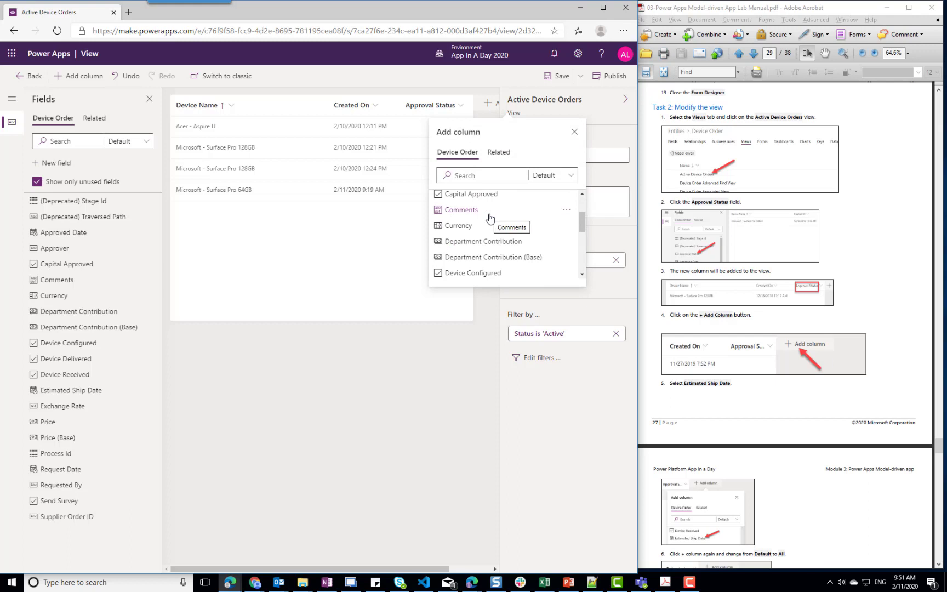
pyautogui.scroll(-1, 489, 218)
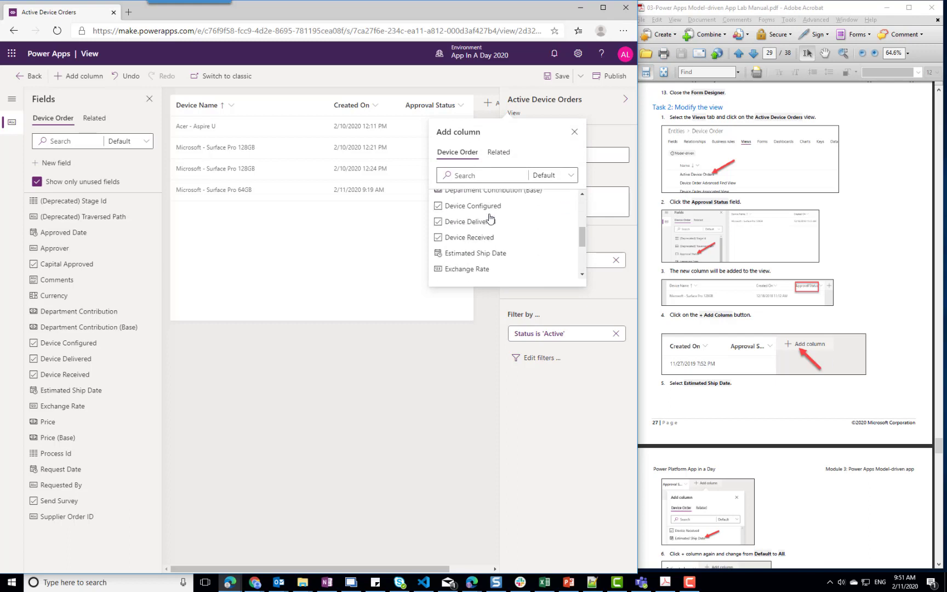
pyautogui.click(478, 254)
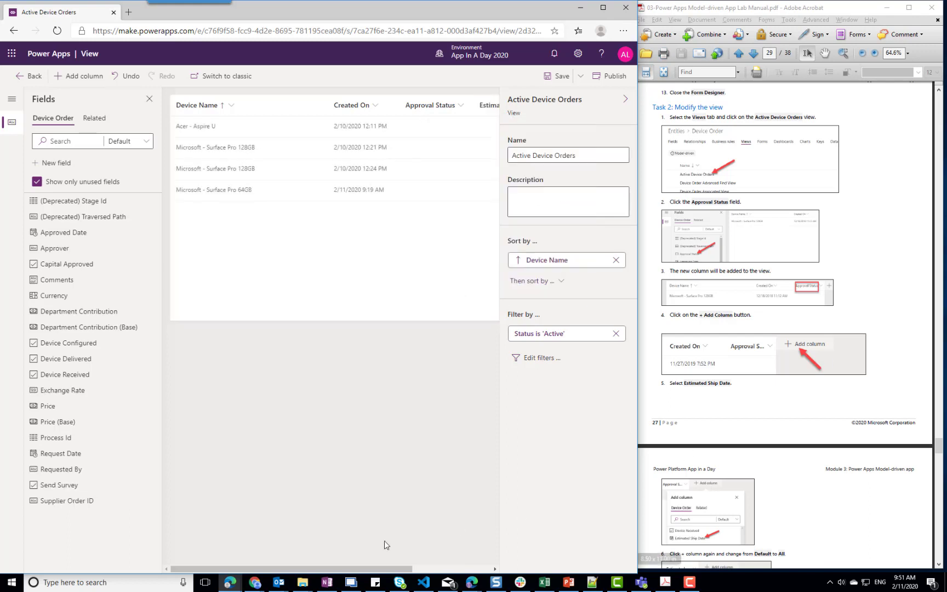
pyautogui.moveTo(373, 568); pyautogui.dragTo(453, 572)
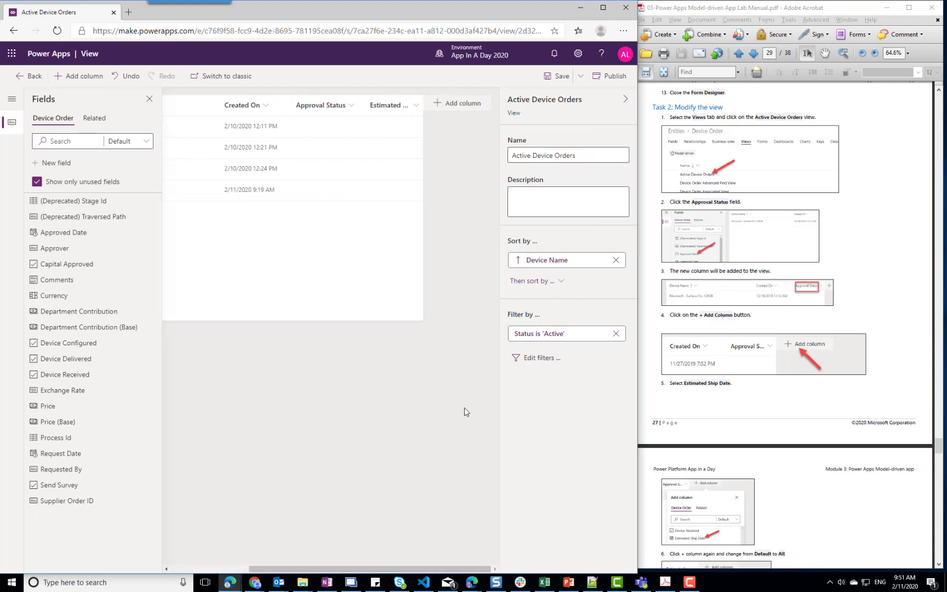
pyautogui.moveTo(422, 109); pyautogui.dragTo(448, 109)
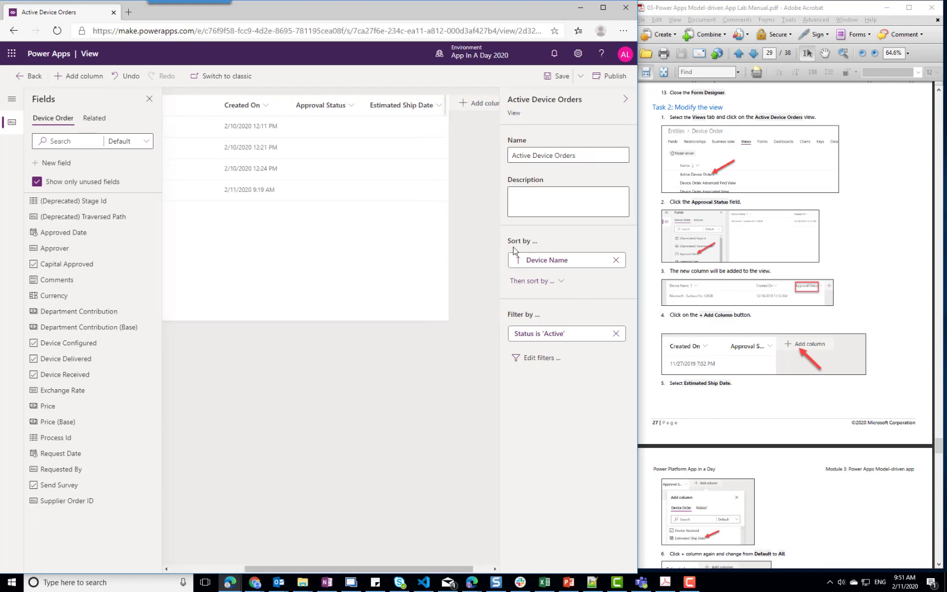
# Add the Price column after Estimated Ship Date, choosing from all Device Order fields.
pyautogui.scroll(-3, 825, 515)
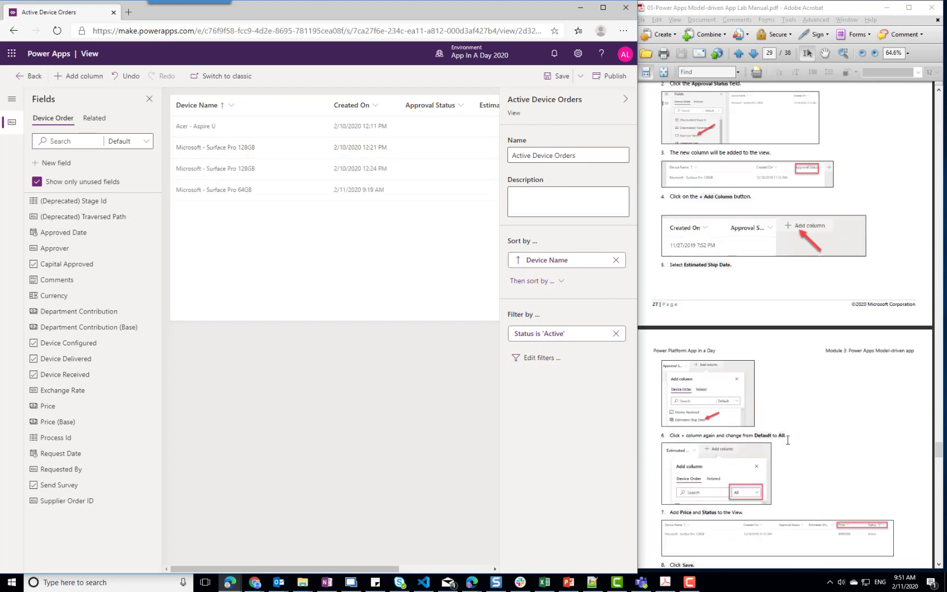
pyautogui.click(437, 569)
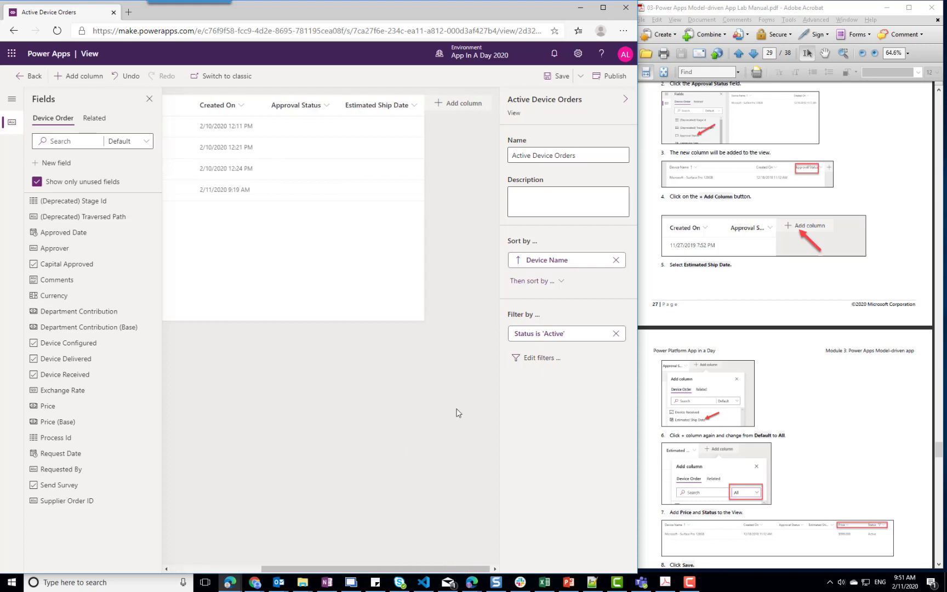
pyautogui.click(465, 106)
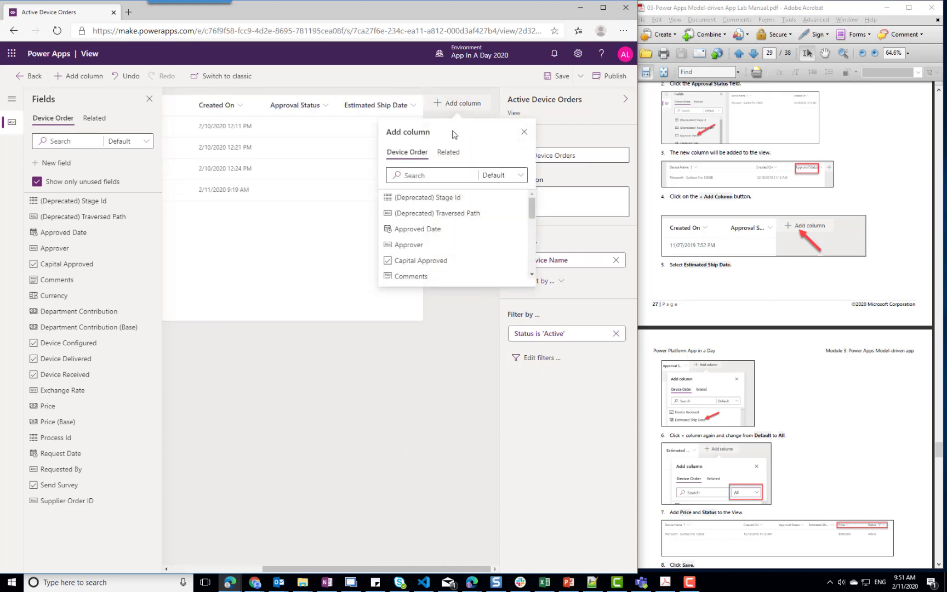
pyautogui.click(503, 176)
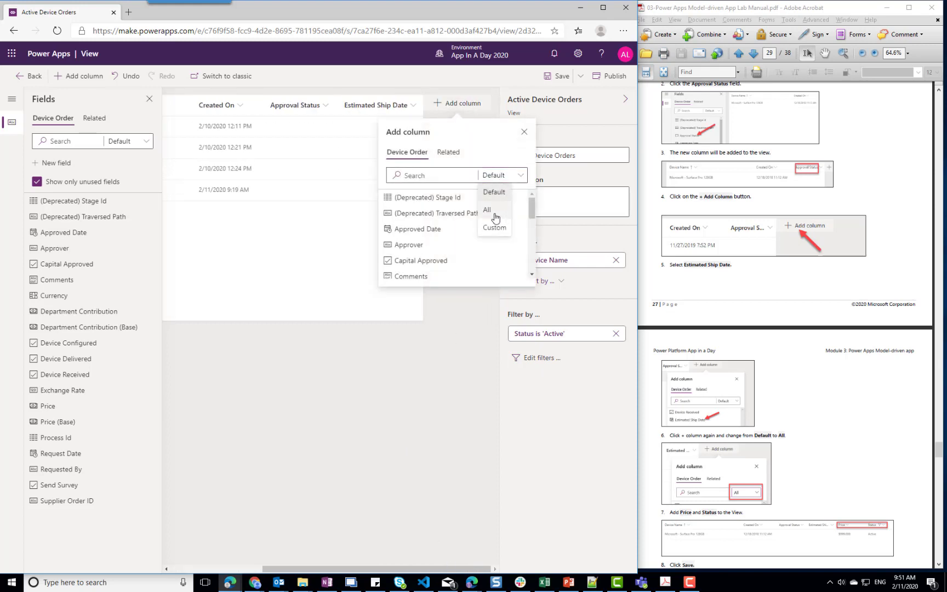
pyautogui.click(495, 216)
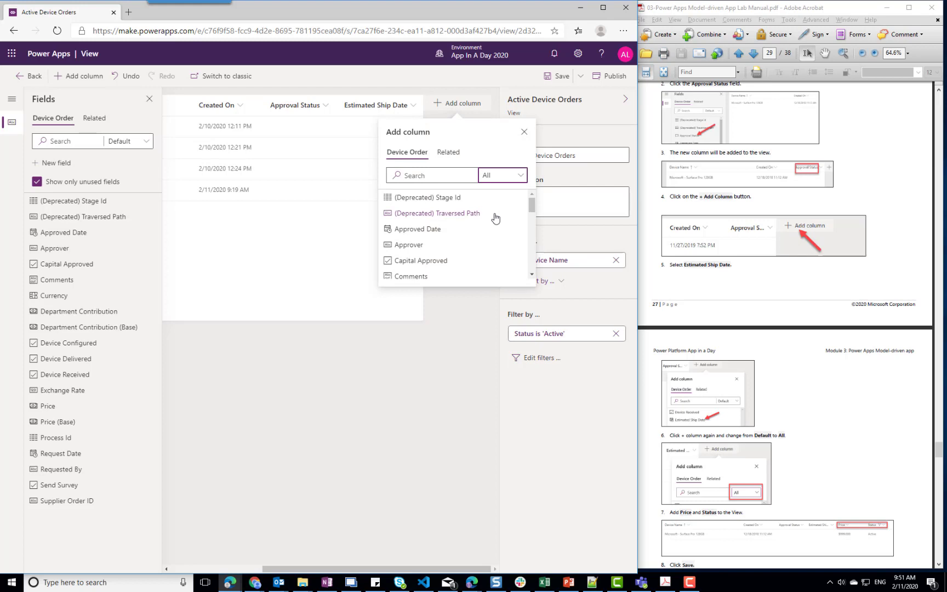
pyautogui.scroll(-6, 448, 232)
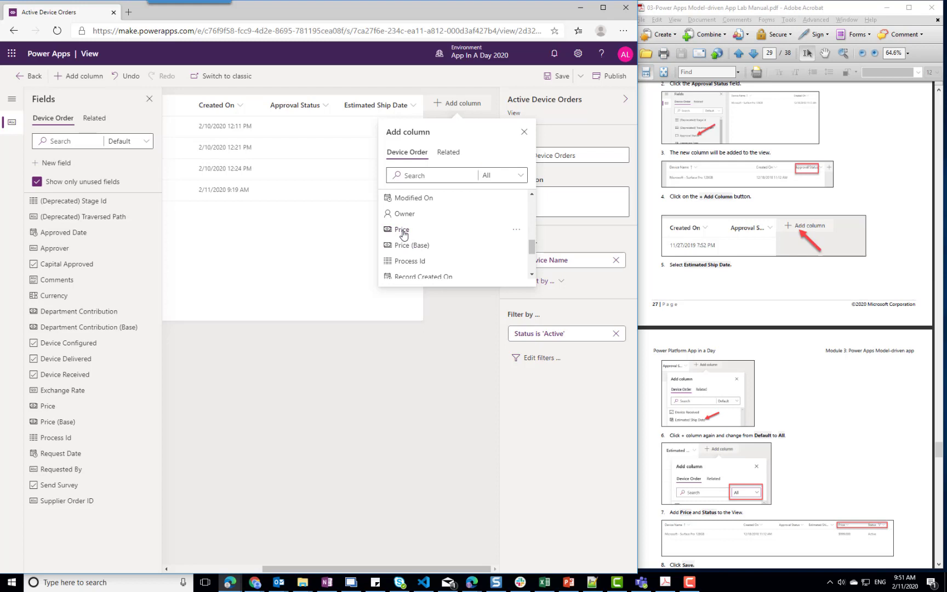
pyautogui.click(402, 231)
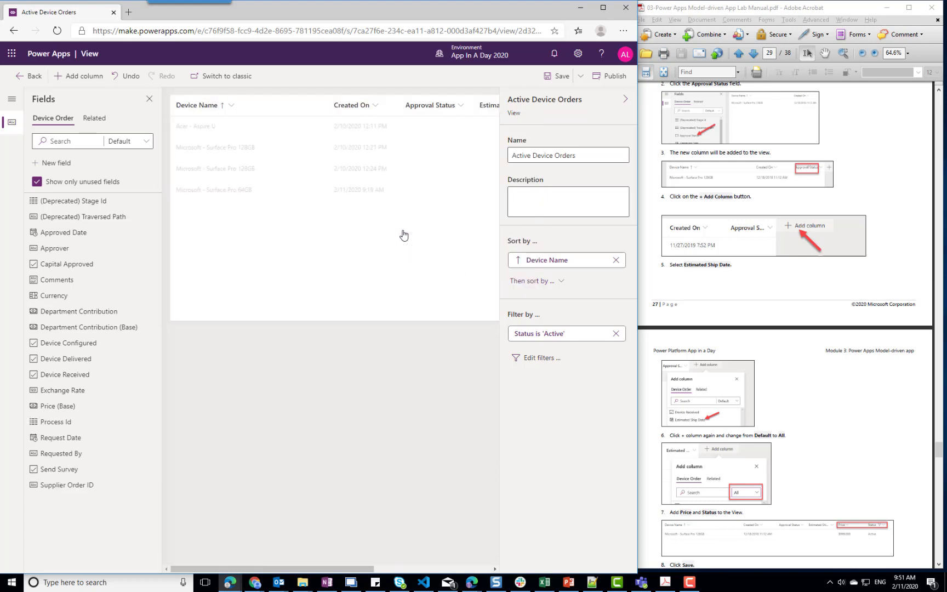
# Add the Status column after Price, choosing from all Device Order fields.
pyautogui.click(437, 572)
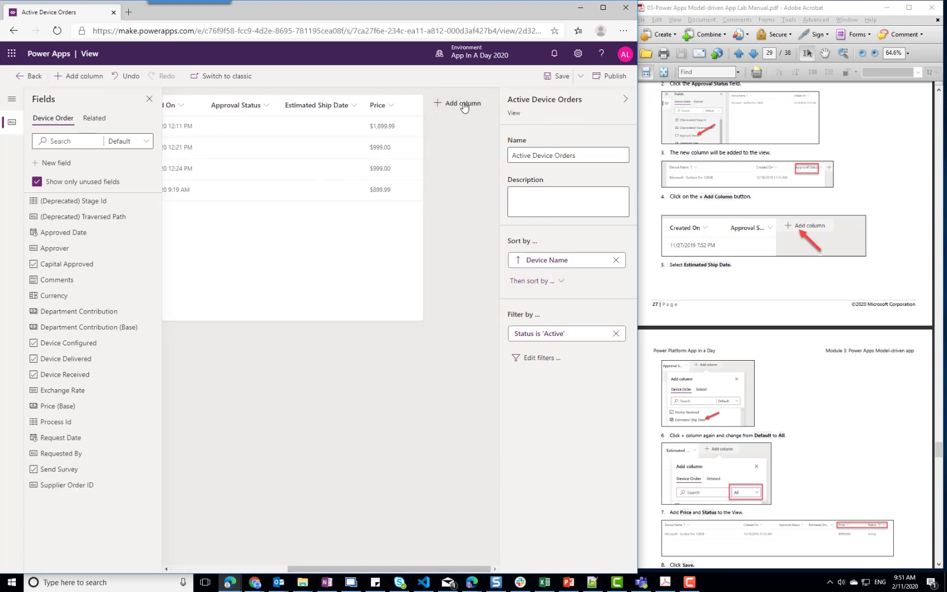
pyautogui.click(465, 104)
pyautogui.click(492, 177)
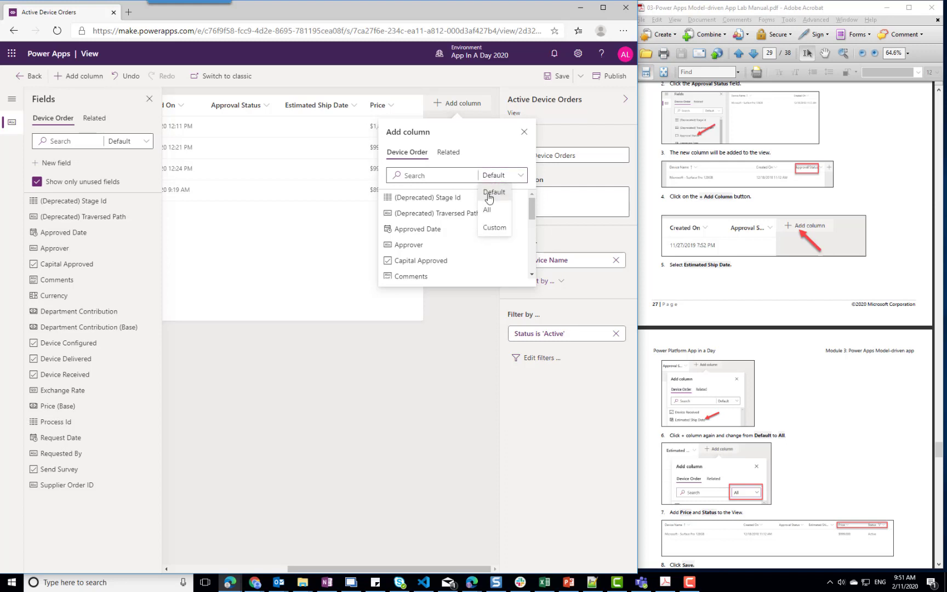
pyautogui.click(486, 210)
pyautogui.scroll(-10, 450, 236)
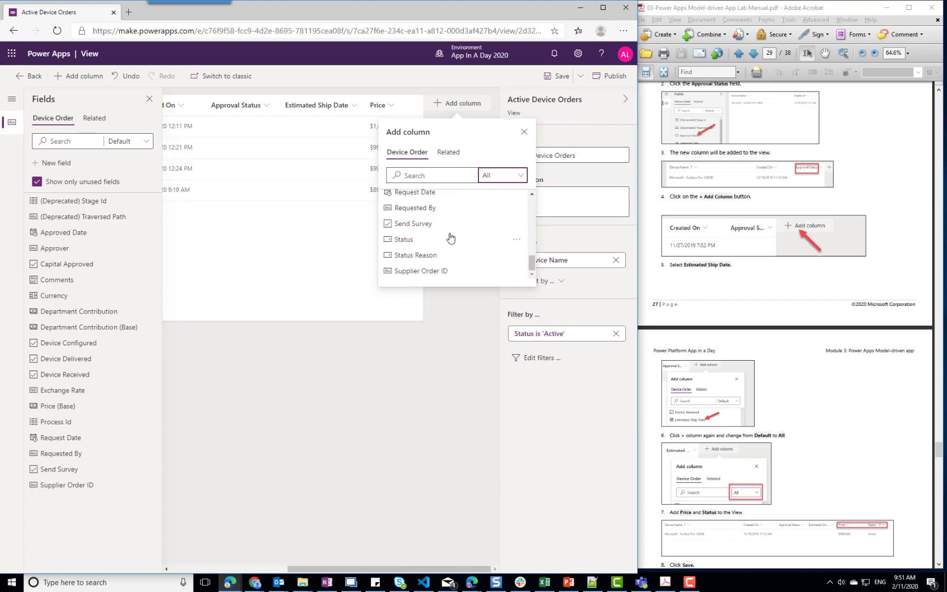
pyautogui.click(410, 242)
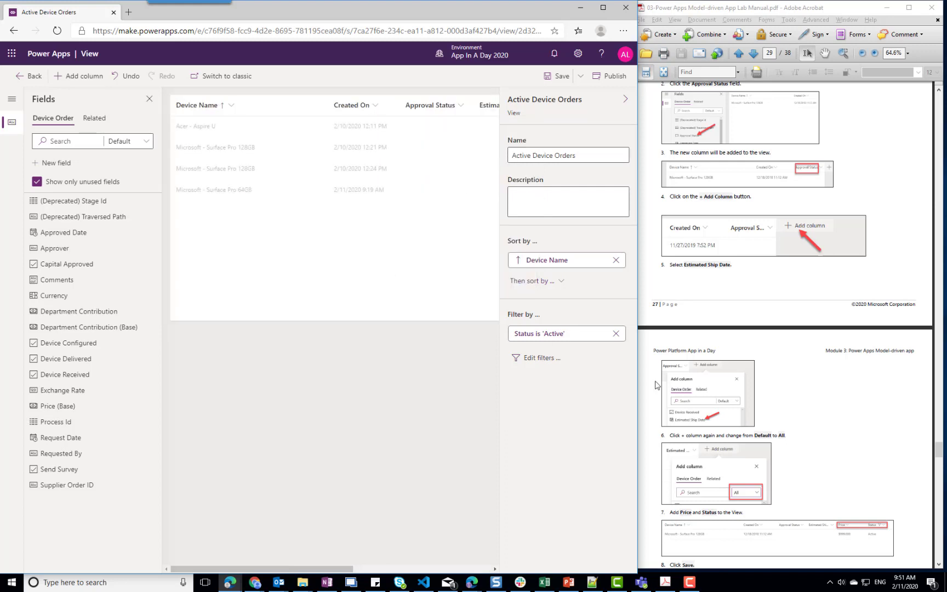
# Save the modified Active Device Orders view and publish it.
pyautogui.scroll(-5, 856, 465)
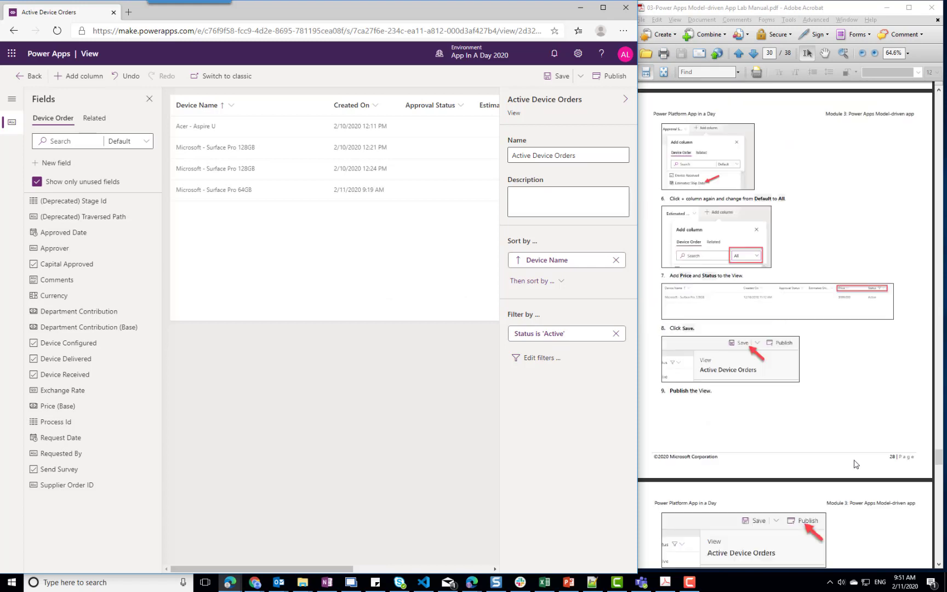
pyautogui.click(555, 77)
pyautogui.click(613, 77)
pyautogui.scroll(-4, 865, 416)
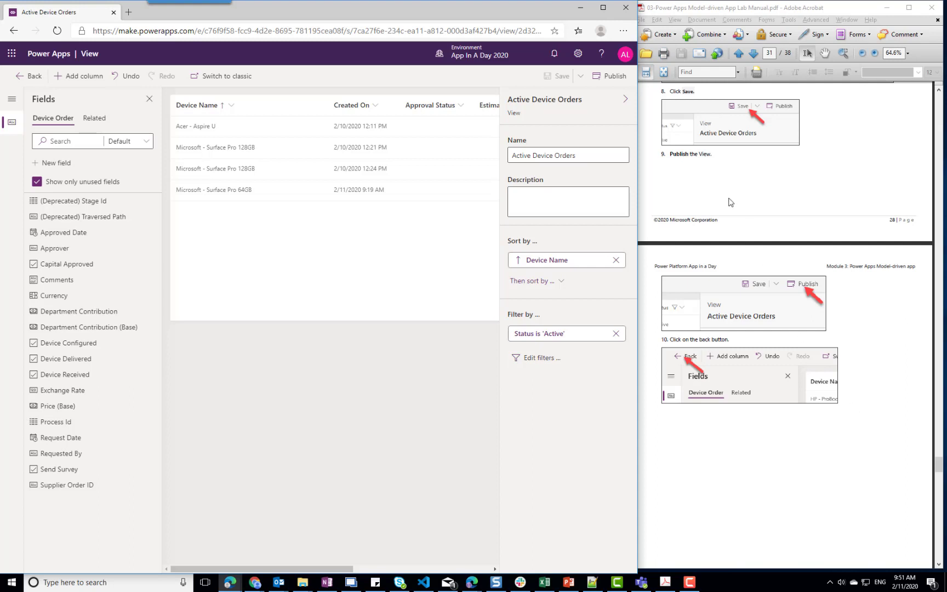
pyautogui.click(616, 78)
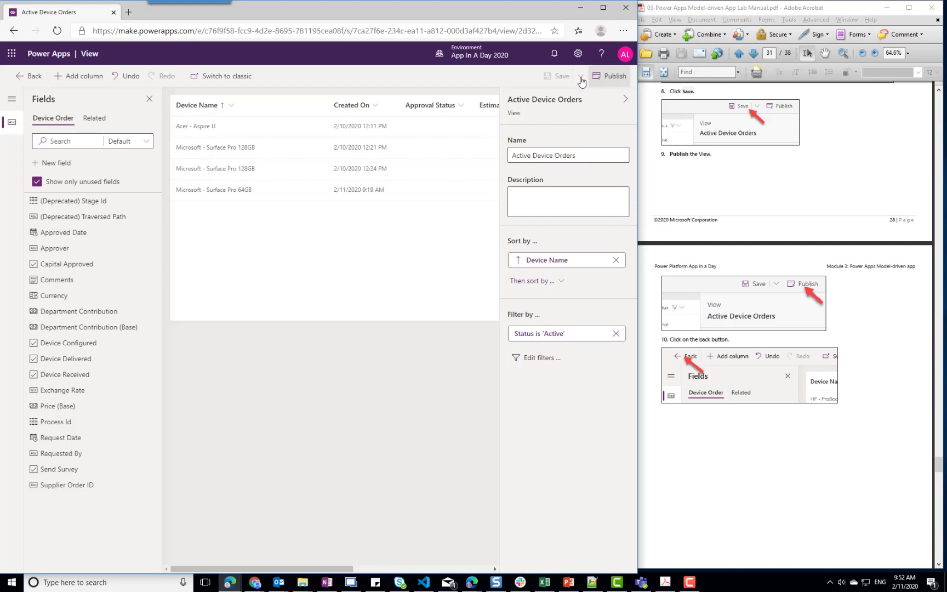
# Leave the view designer, return to the App In A Day solution, and play the Device Procurement model-driven app.
pyautogui.click(31, 82)
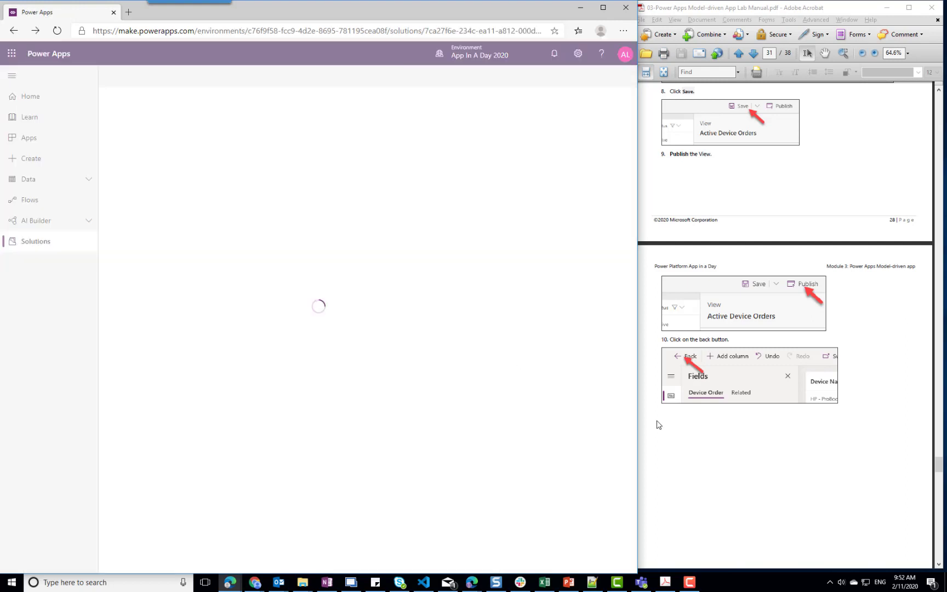
pyautogui.scroll(-5, 850, 485)
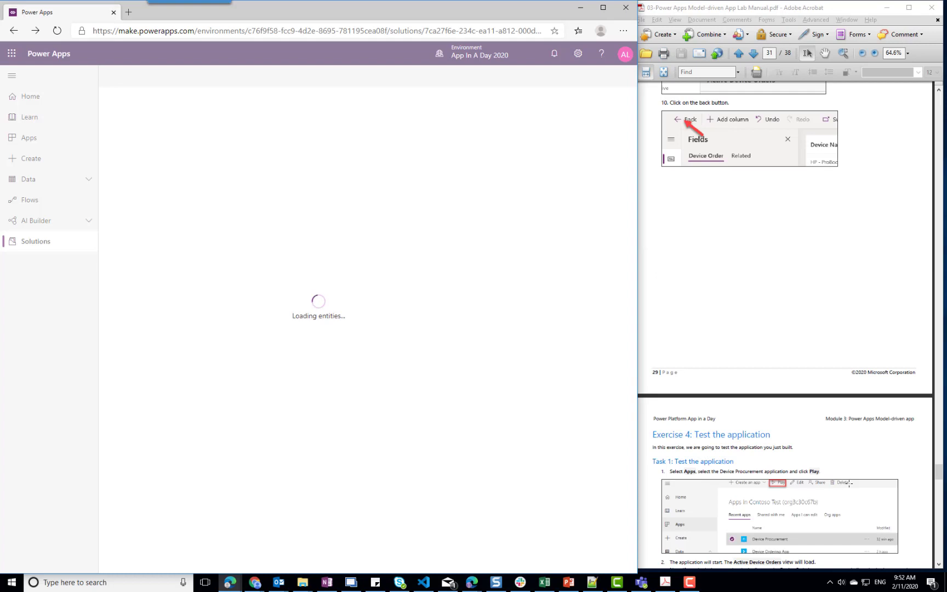
pyautogui.scroll(-3, 848, 484)
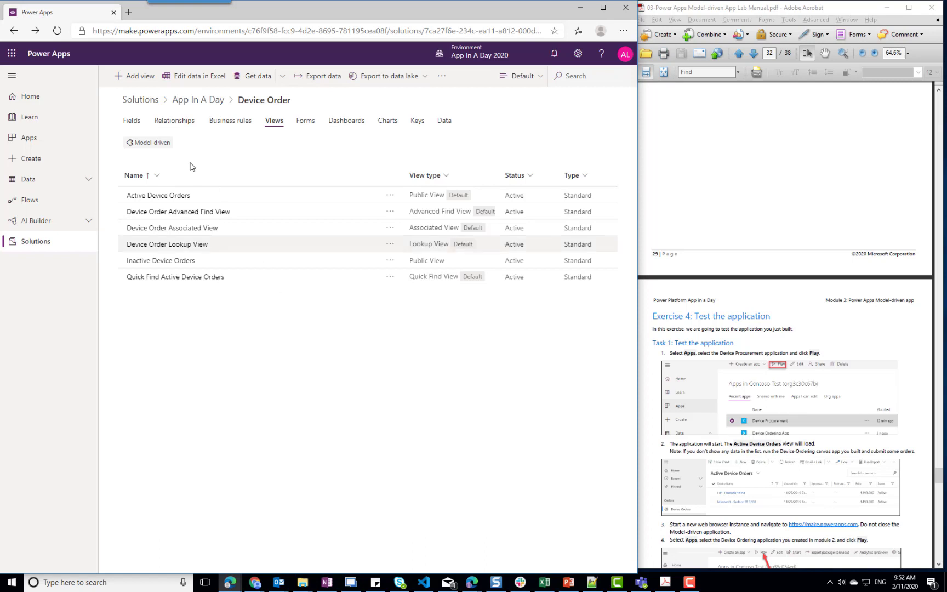
pyautogui.click(205, 105)
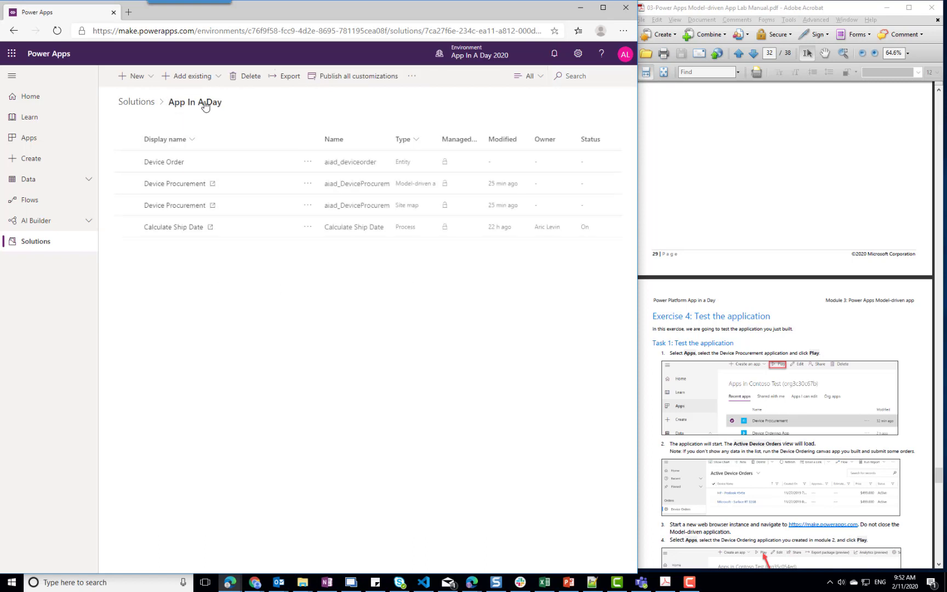
pyautogui.click(245, 188)
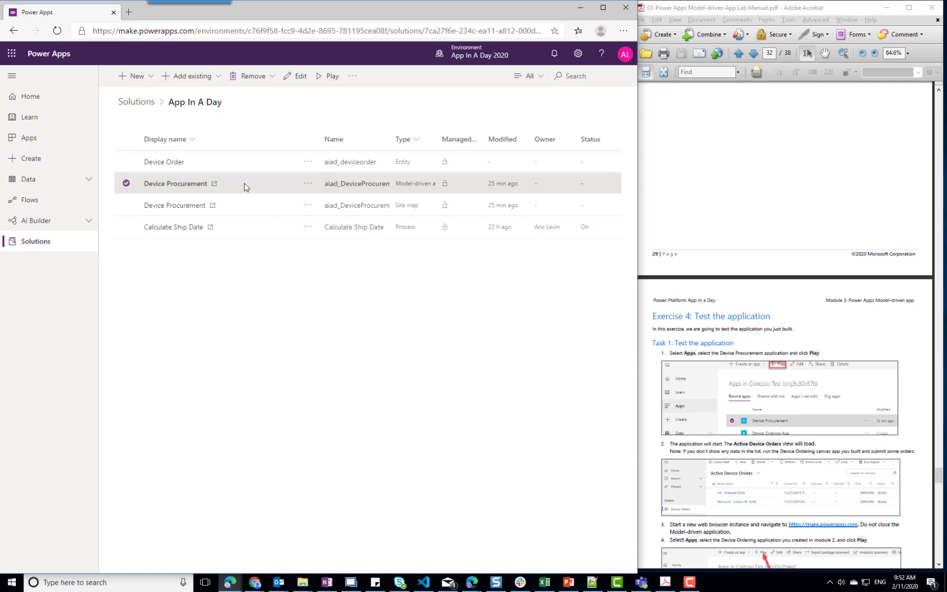
pyautogui.click(333, 78)
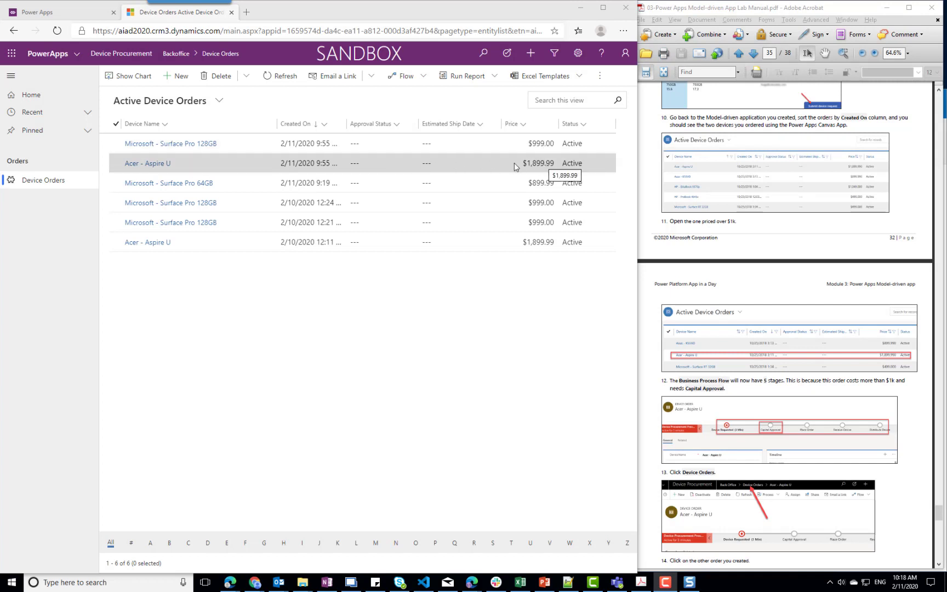
# Open the newest Microsoft - Surface Pro 128GB order, set Approval Status to Approve, and advance it to the Place Order stage.
pyautogui.click(180, 145)
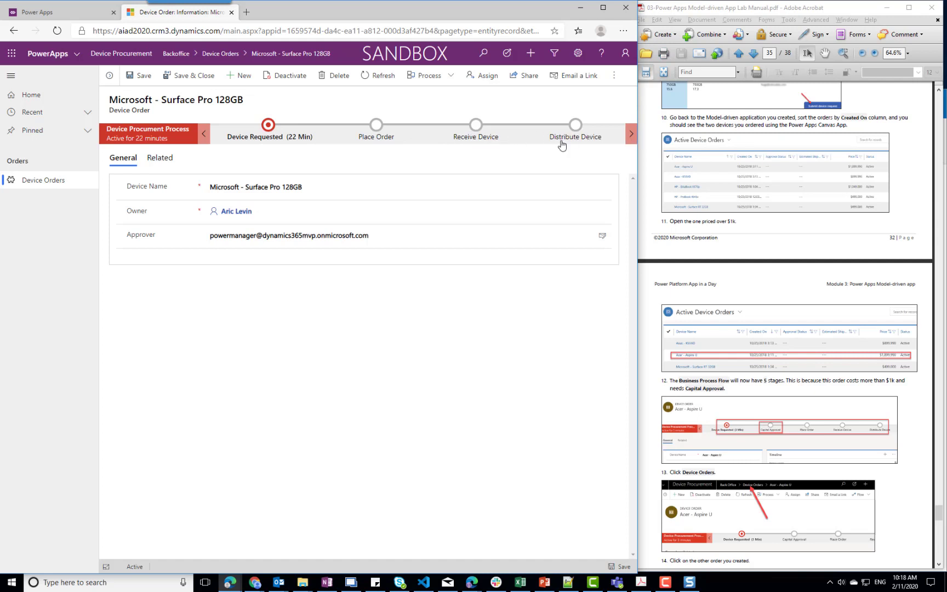
pyautogui.click(269, 126)
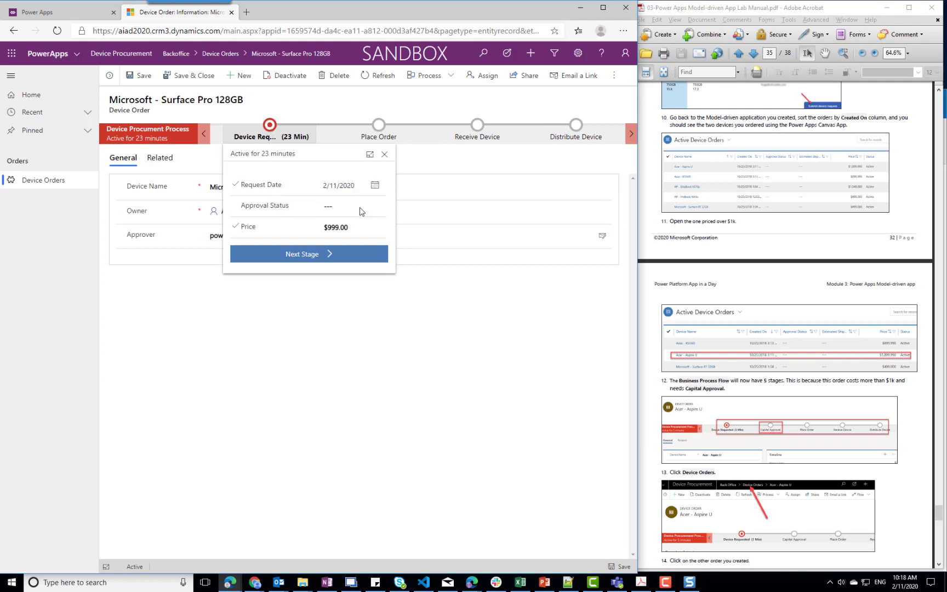
pyautogui.click(361, 205)
pyautogui.click(337, 231)
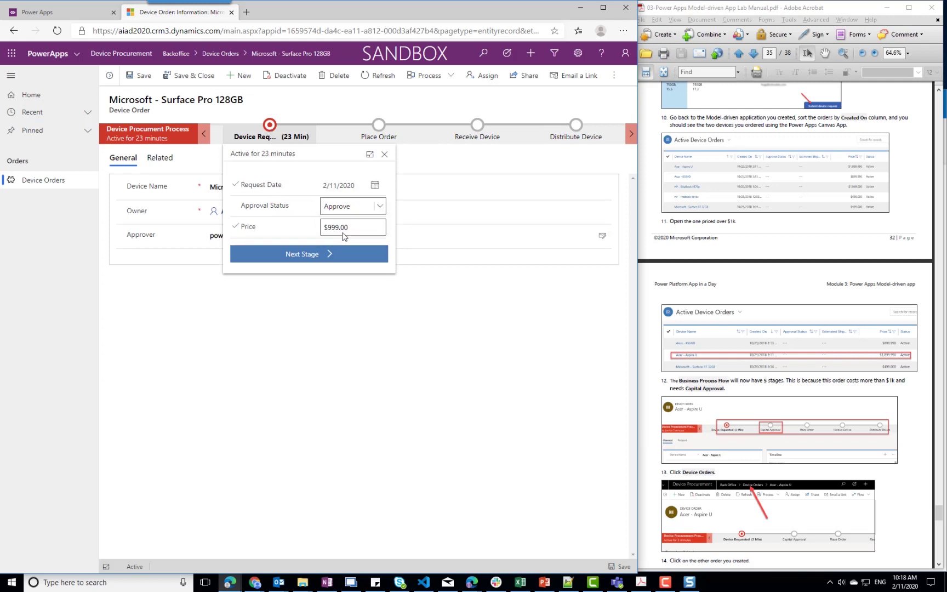
pyautogui.click(308, 257)
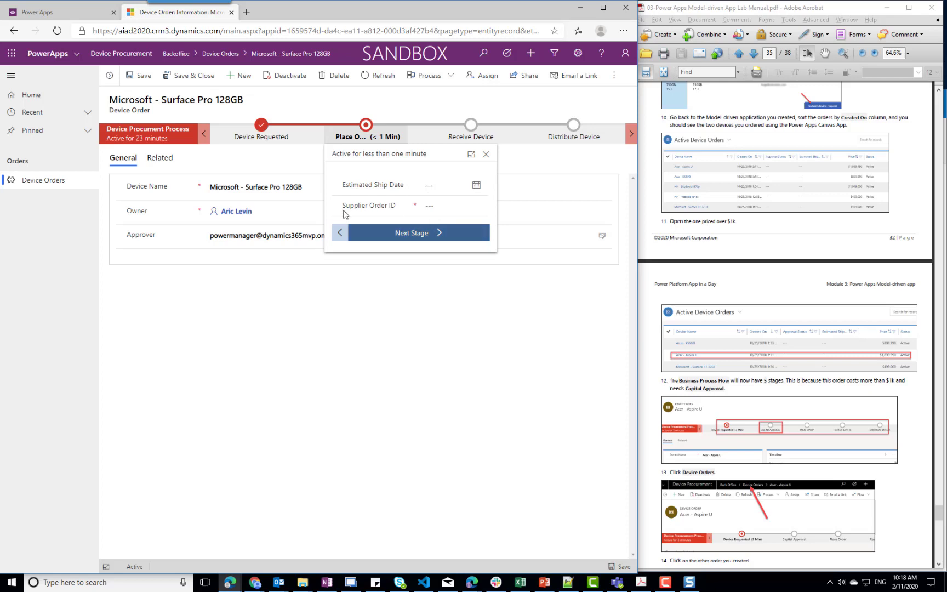
# Switch to the Acer - Aspire U order created 2/11/2020 using the record list, and close the list.
pyautogui.click(110, 77)
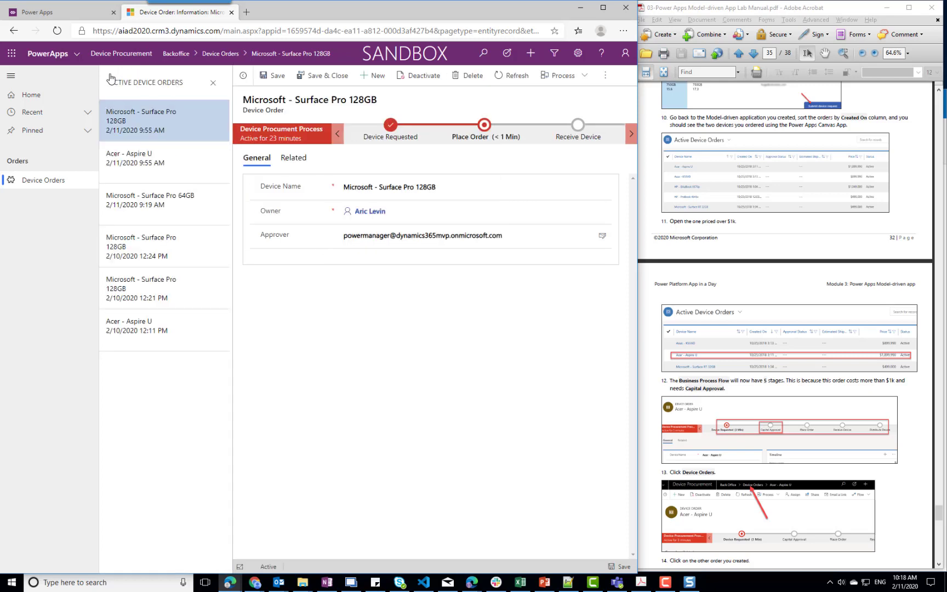
pyautogui.click(132, 165)
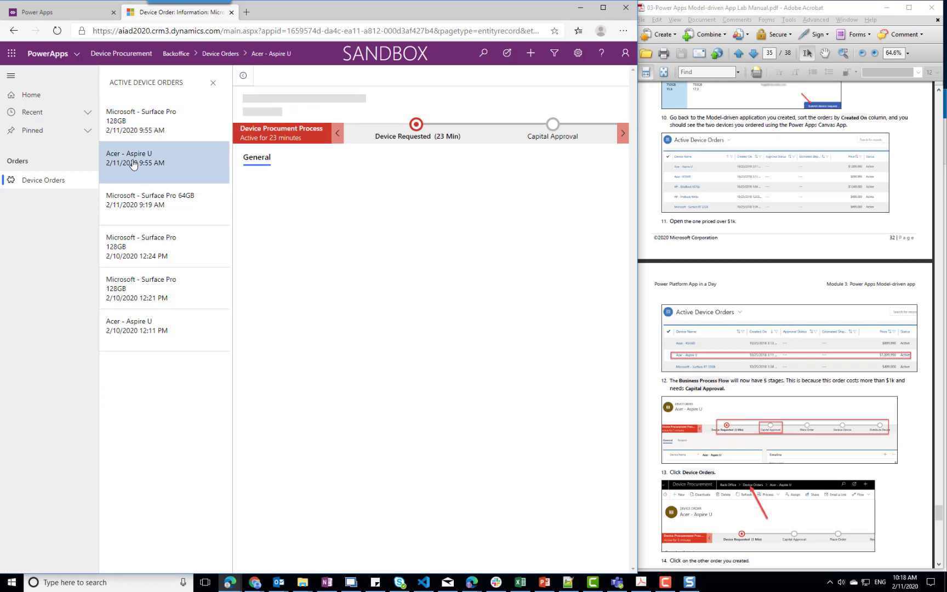
pyautogui.click(213, 84)
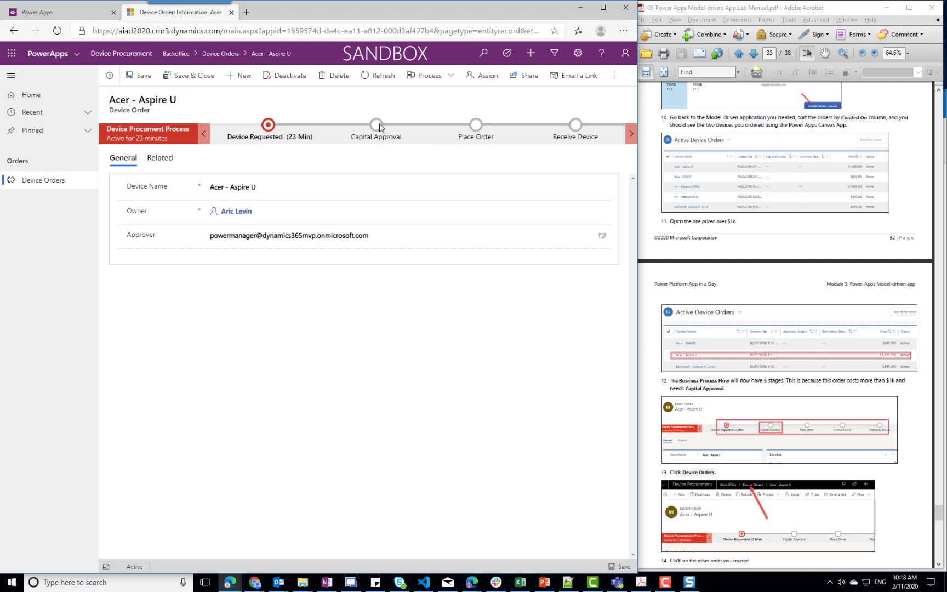
# Set the Acer - Aspire U order's Approval Status, advance it to the Capital Approval stage, and save and close the record.
pyautogui.click(269, 126)
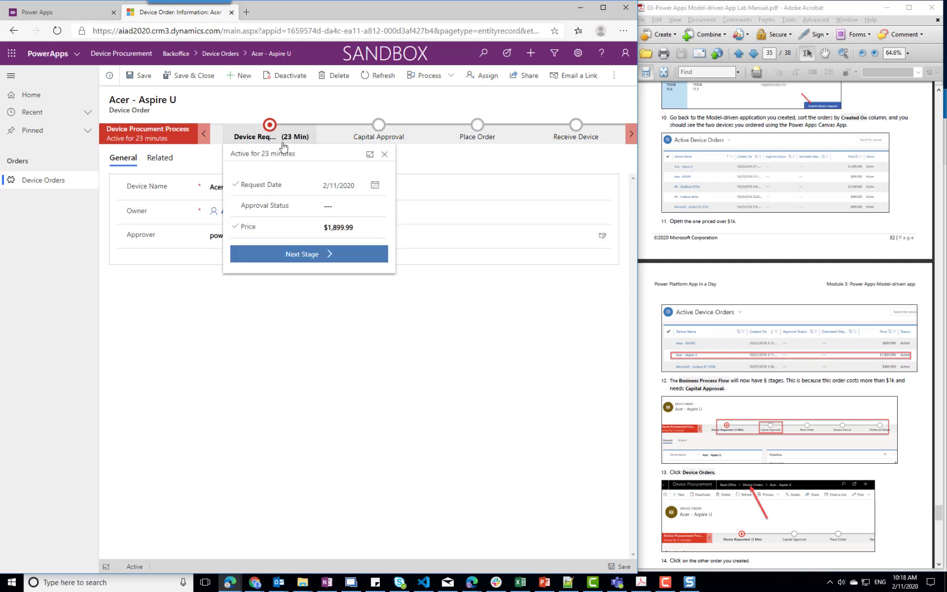
pyautogui.click(339, 206)
pyautogui.click(340, 233)
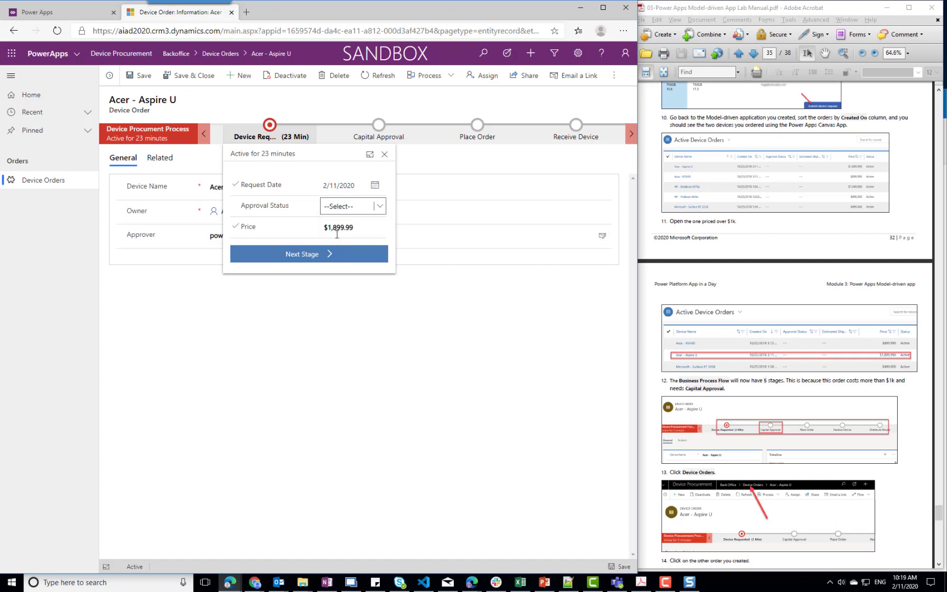
pyautogui.click(308, 255)
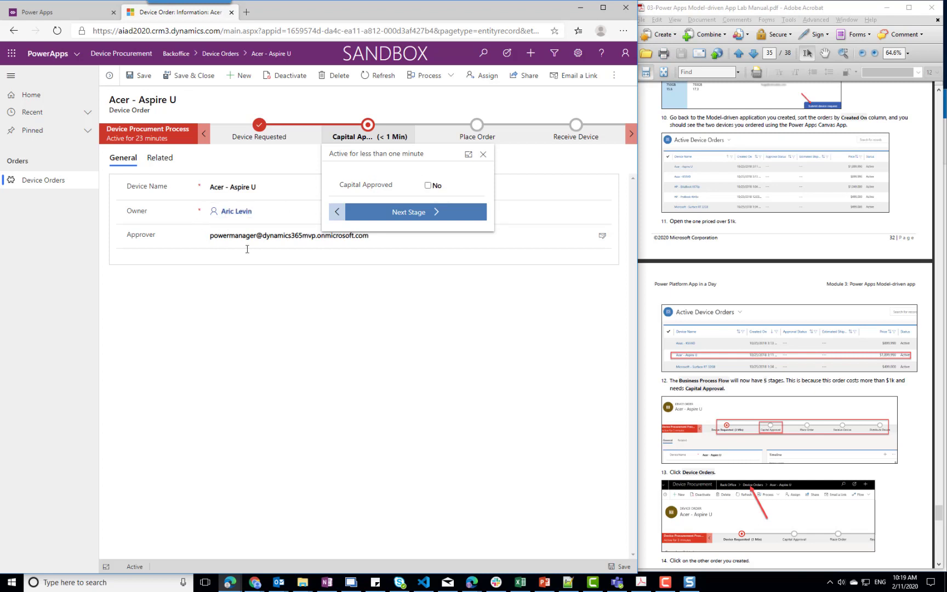
pyautogui.click(202, 76)
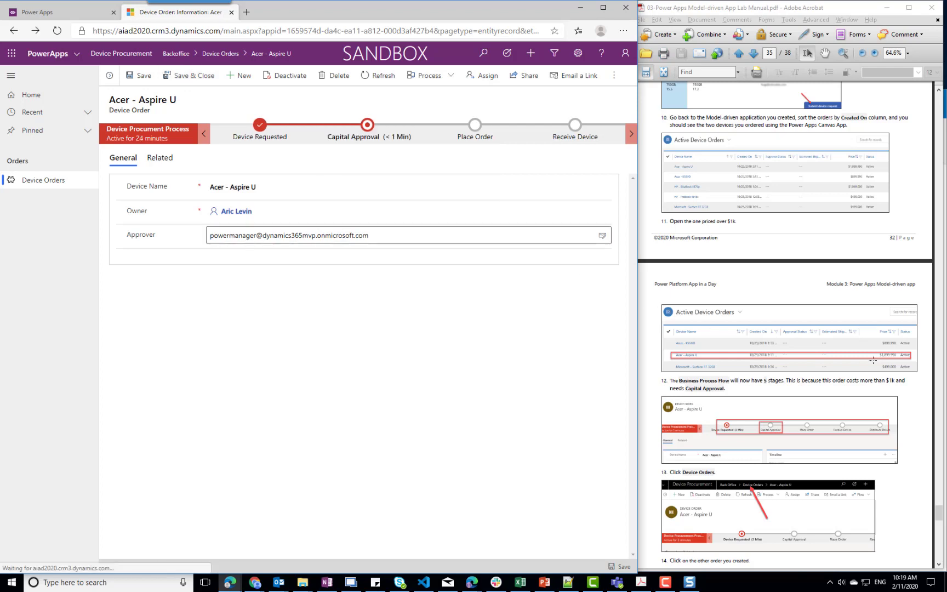
pyautogui.scroll(-6, 889, 364)
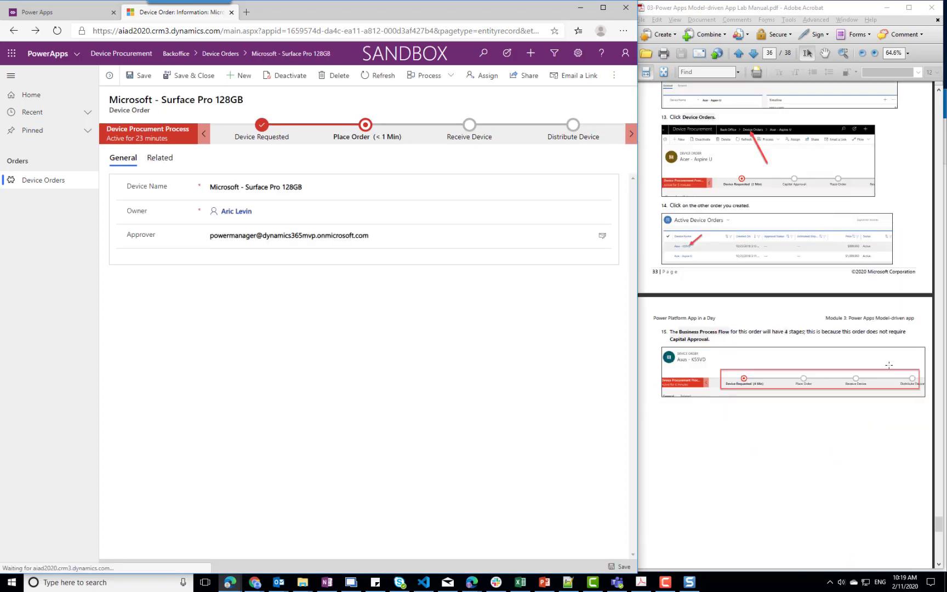
pyautogui.scroll(-10, 889, 365)
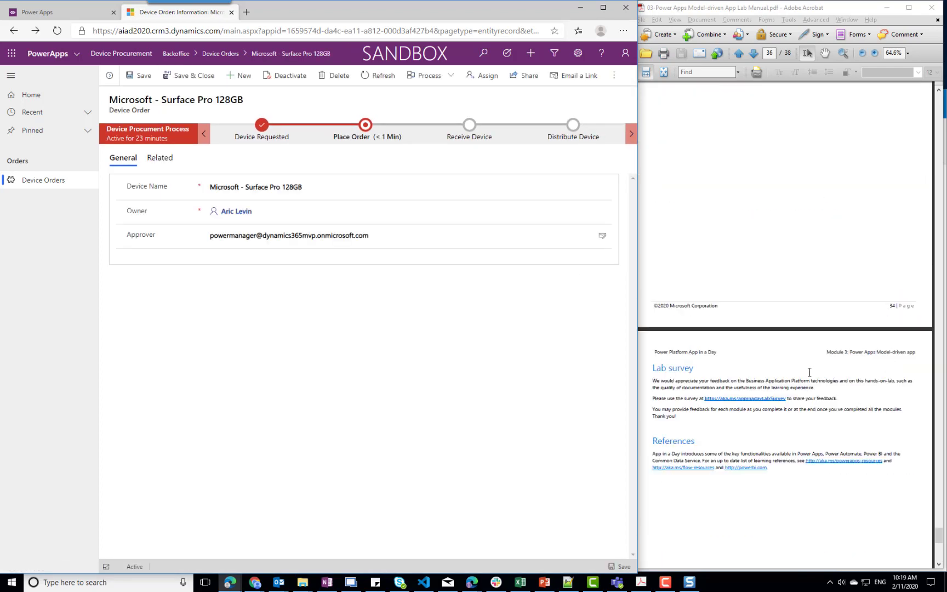